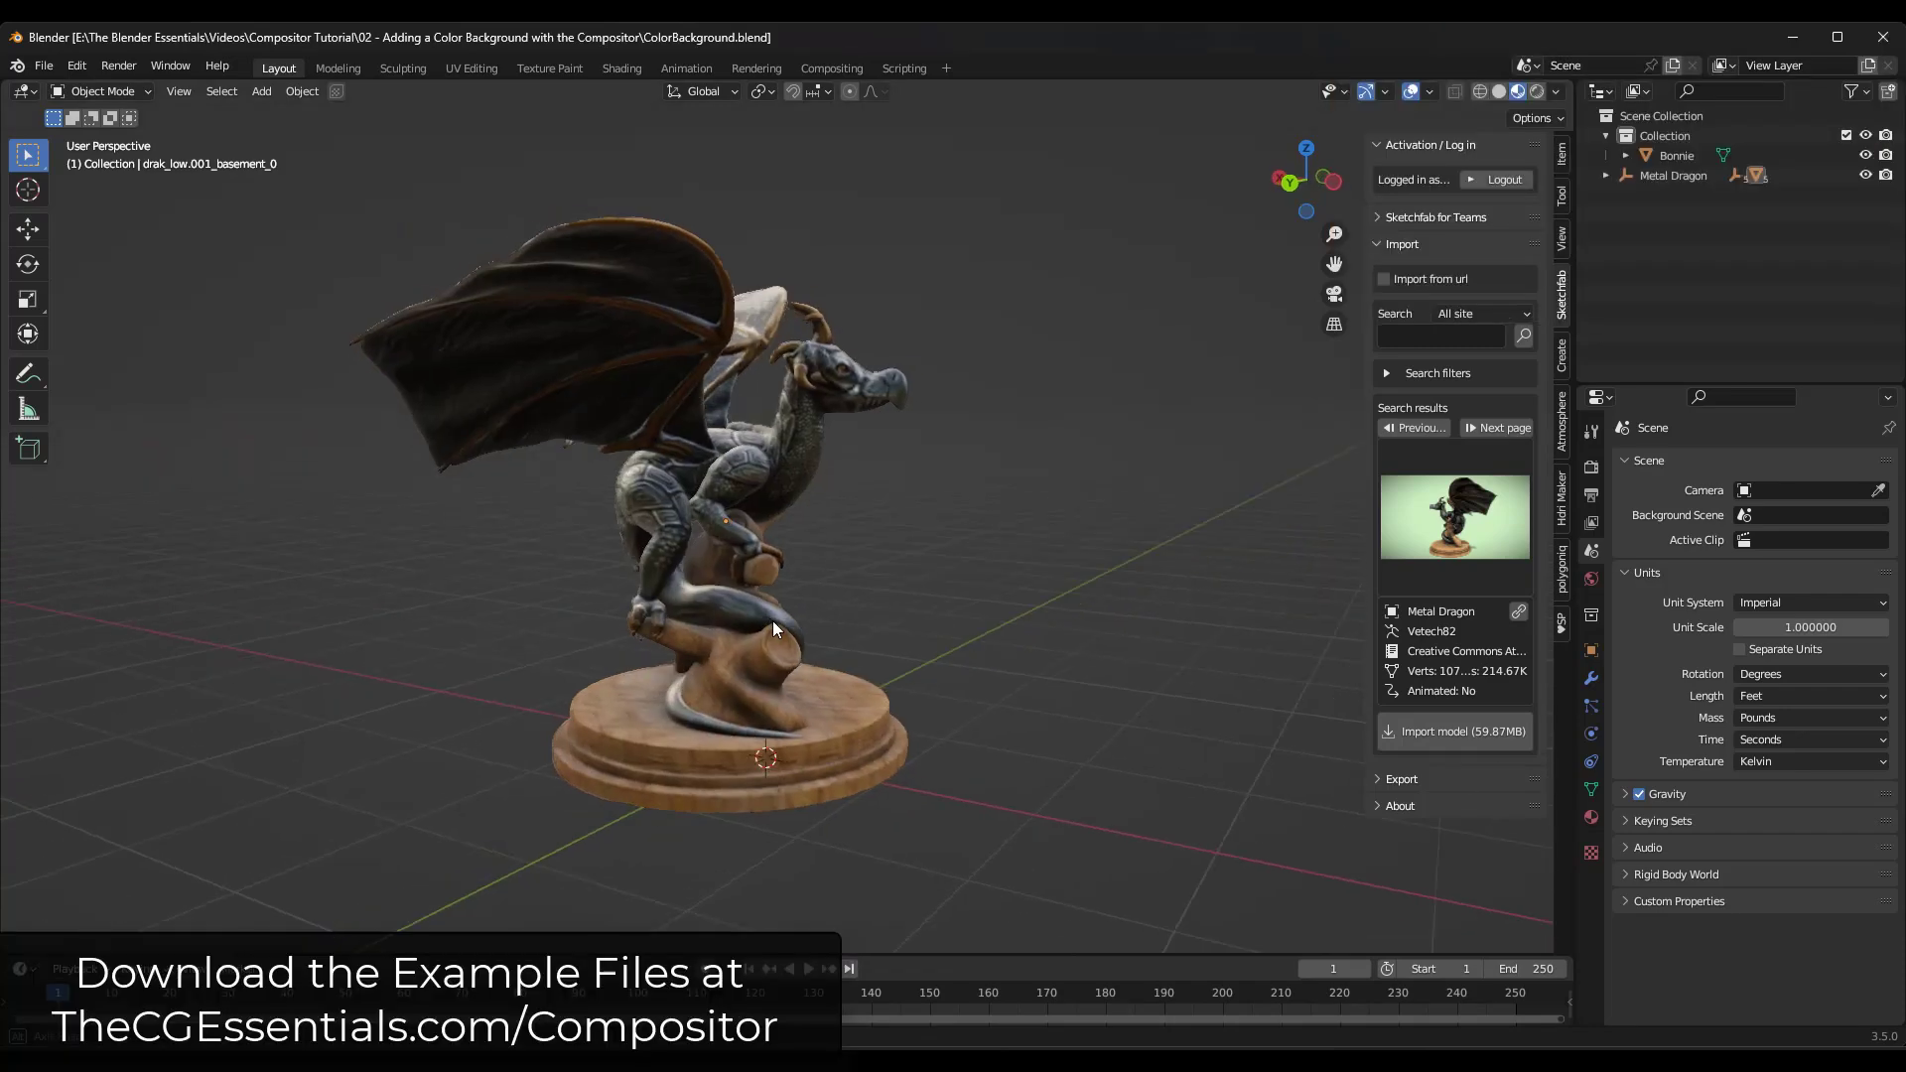
Step: Examine the dragon statue from several angles and view its Metal Dragon model page on Sketchfab
{"action": "middle_click_drag", "start_coordinate": [772, 622], "coordinate": [961, 544]}
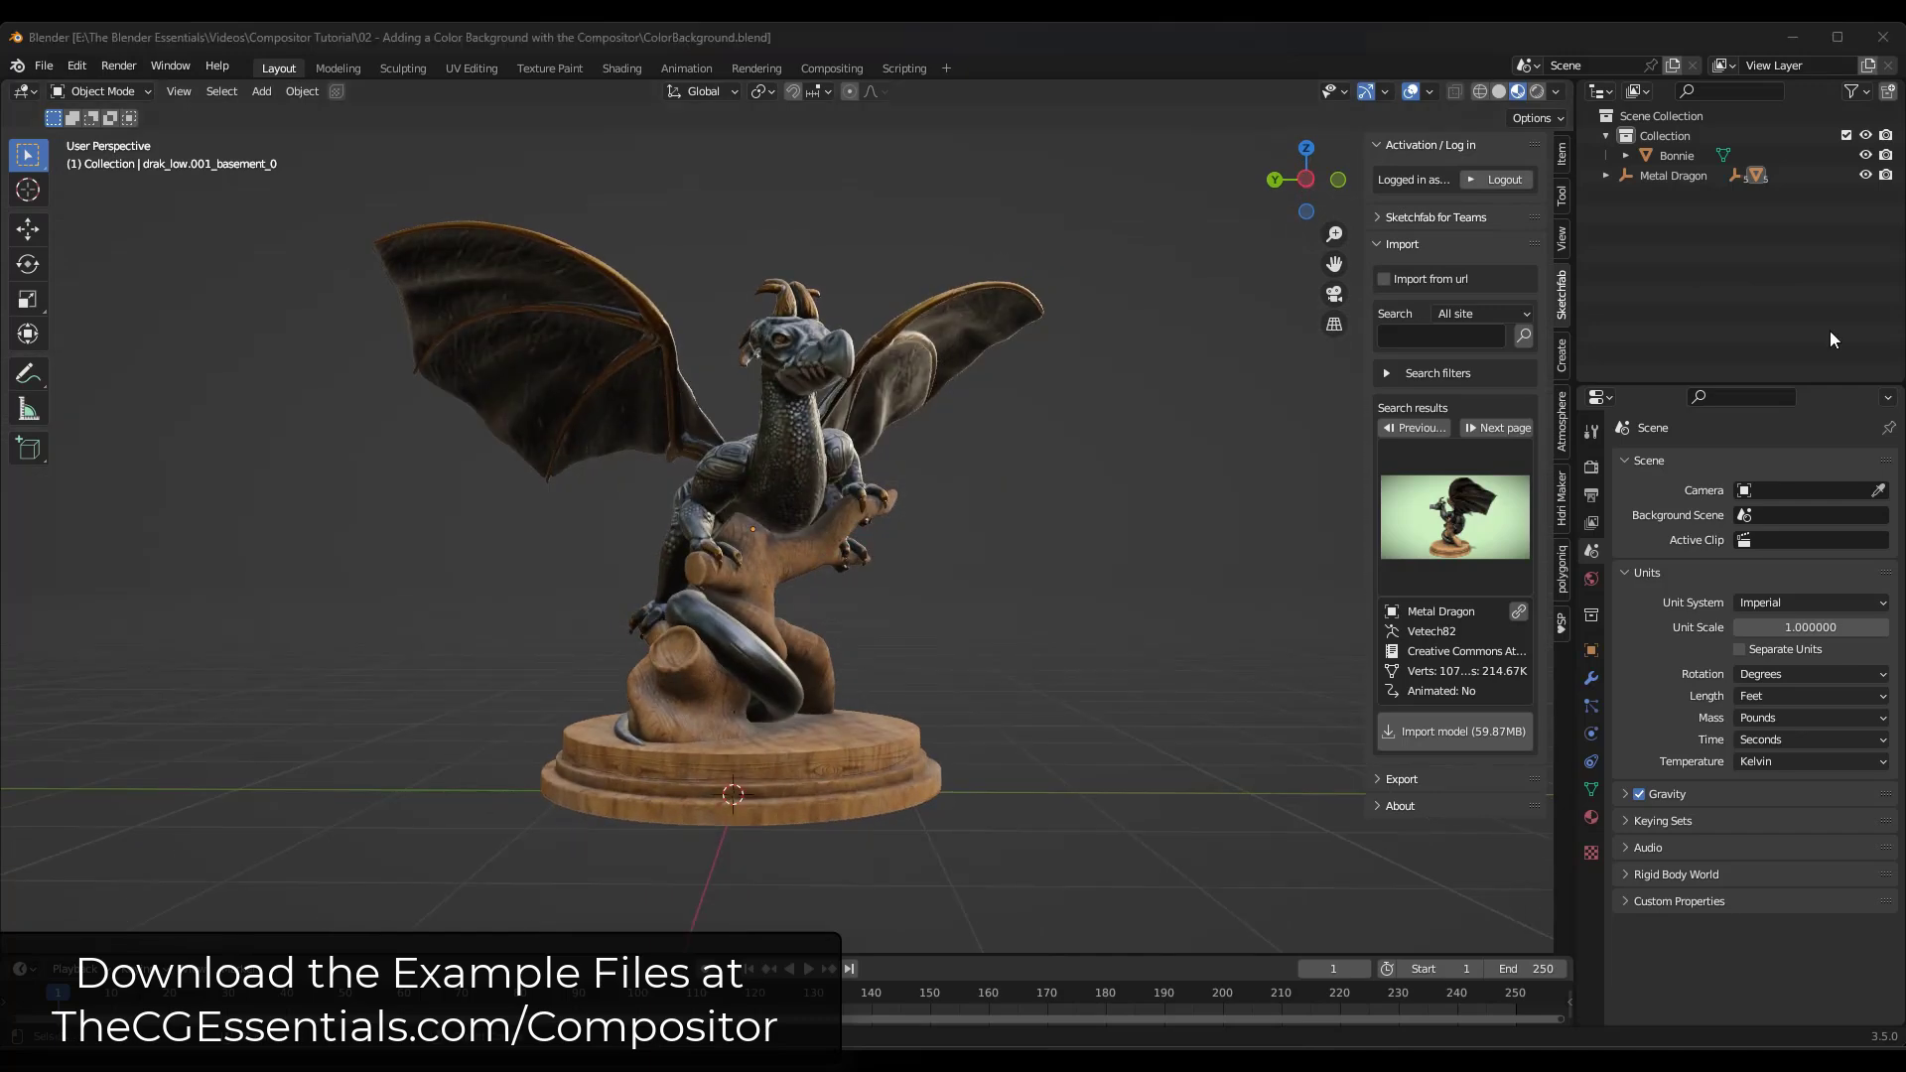
{"action": "left_click_drag", "start_coordinate": [1905, 40], "coordinate": [724, 22]}
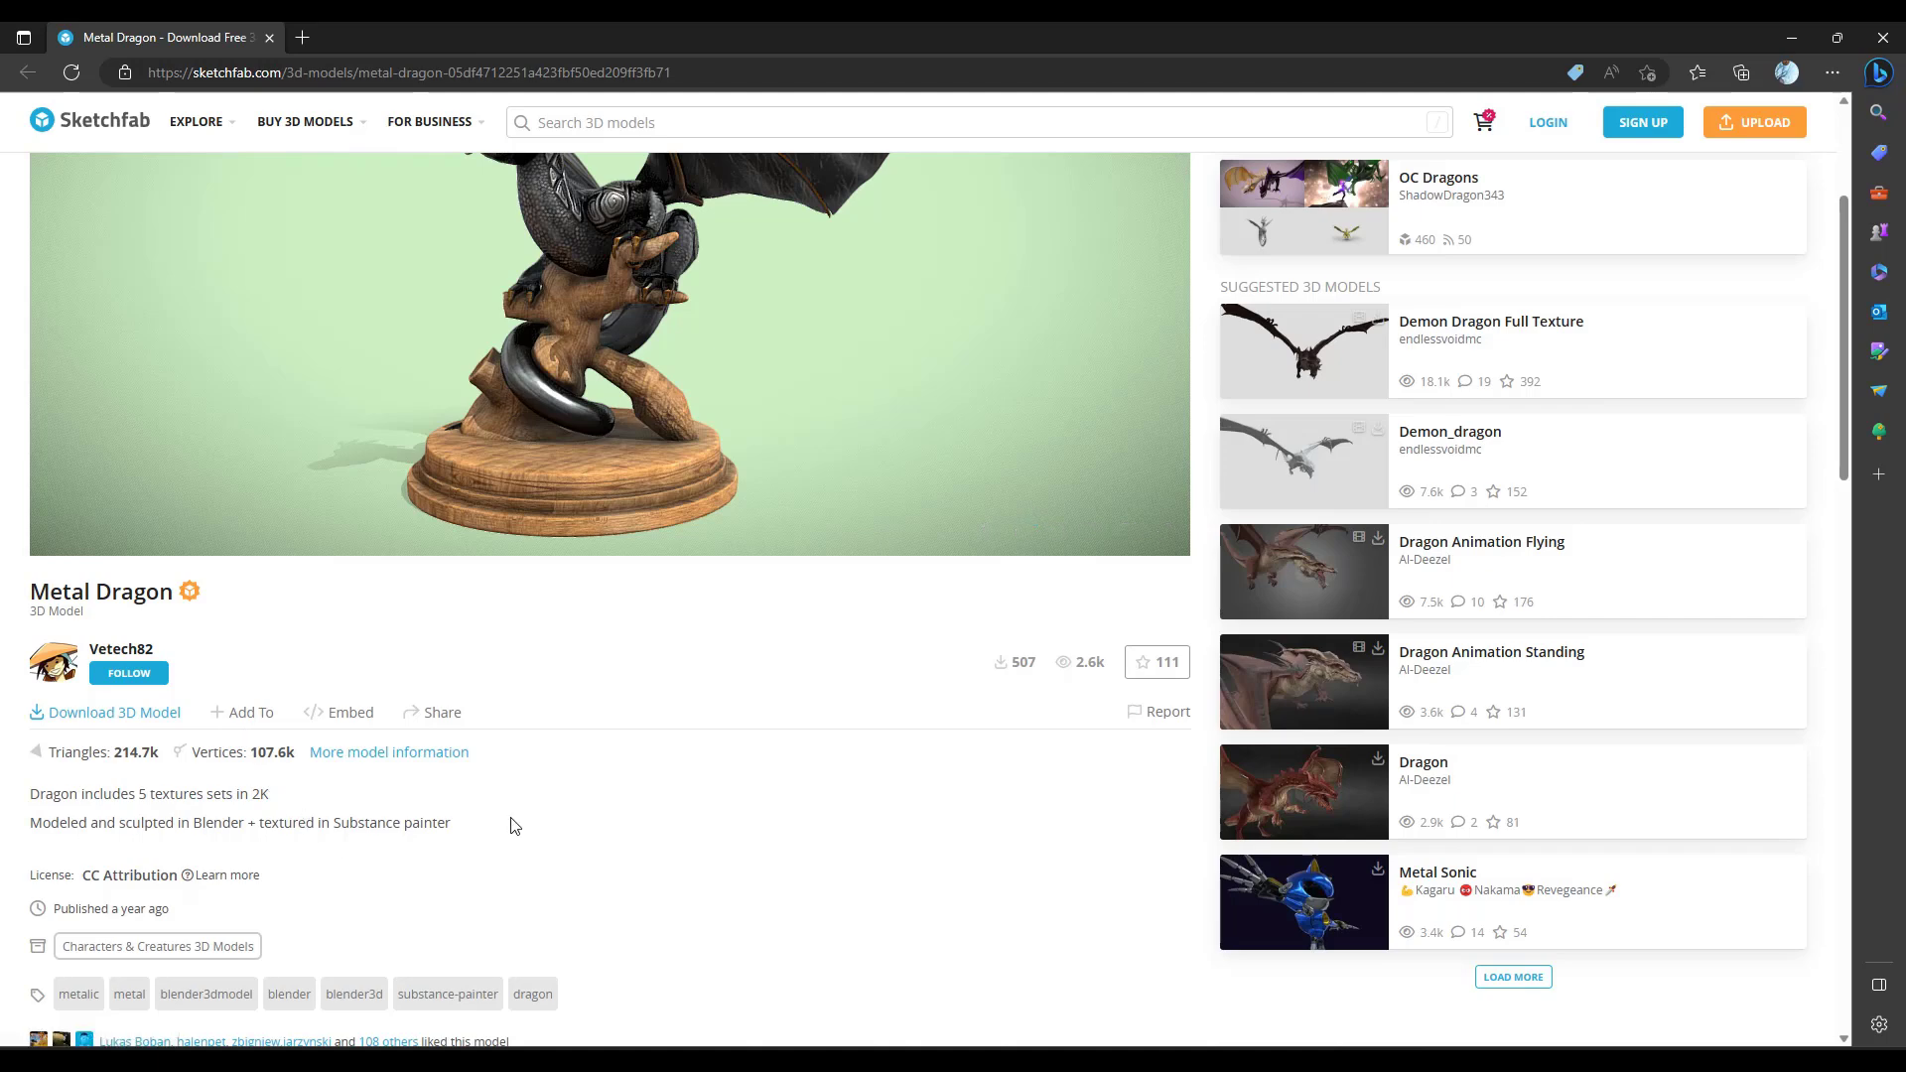
{"action": "left_click", "coordinate": [1792, 37]}
{"action": "middle_click_drag", "start_coordinate": [722, 490], "coordinate": [904, 483]}
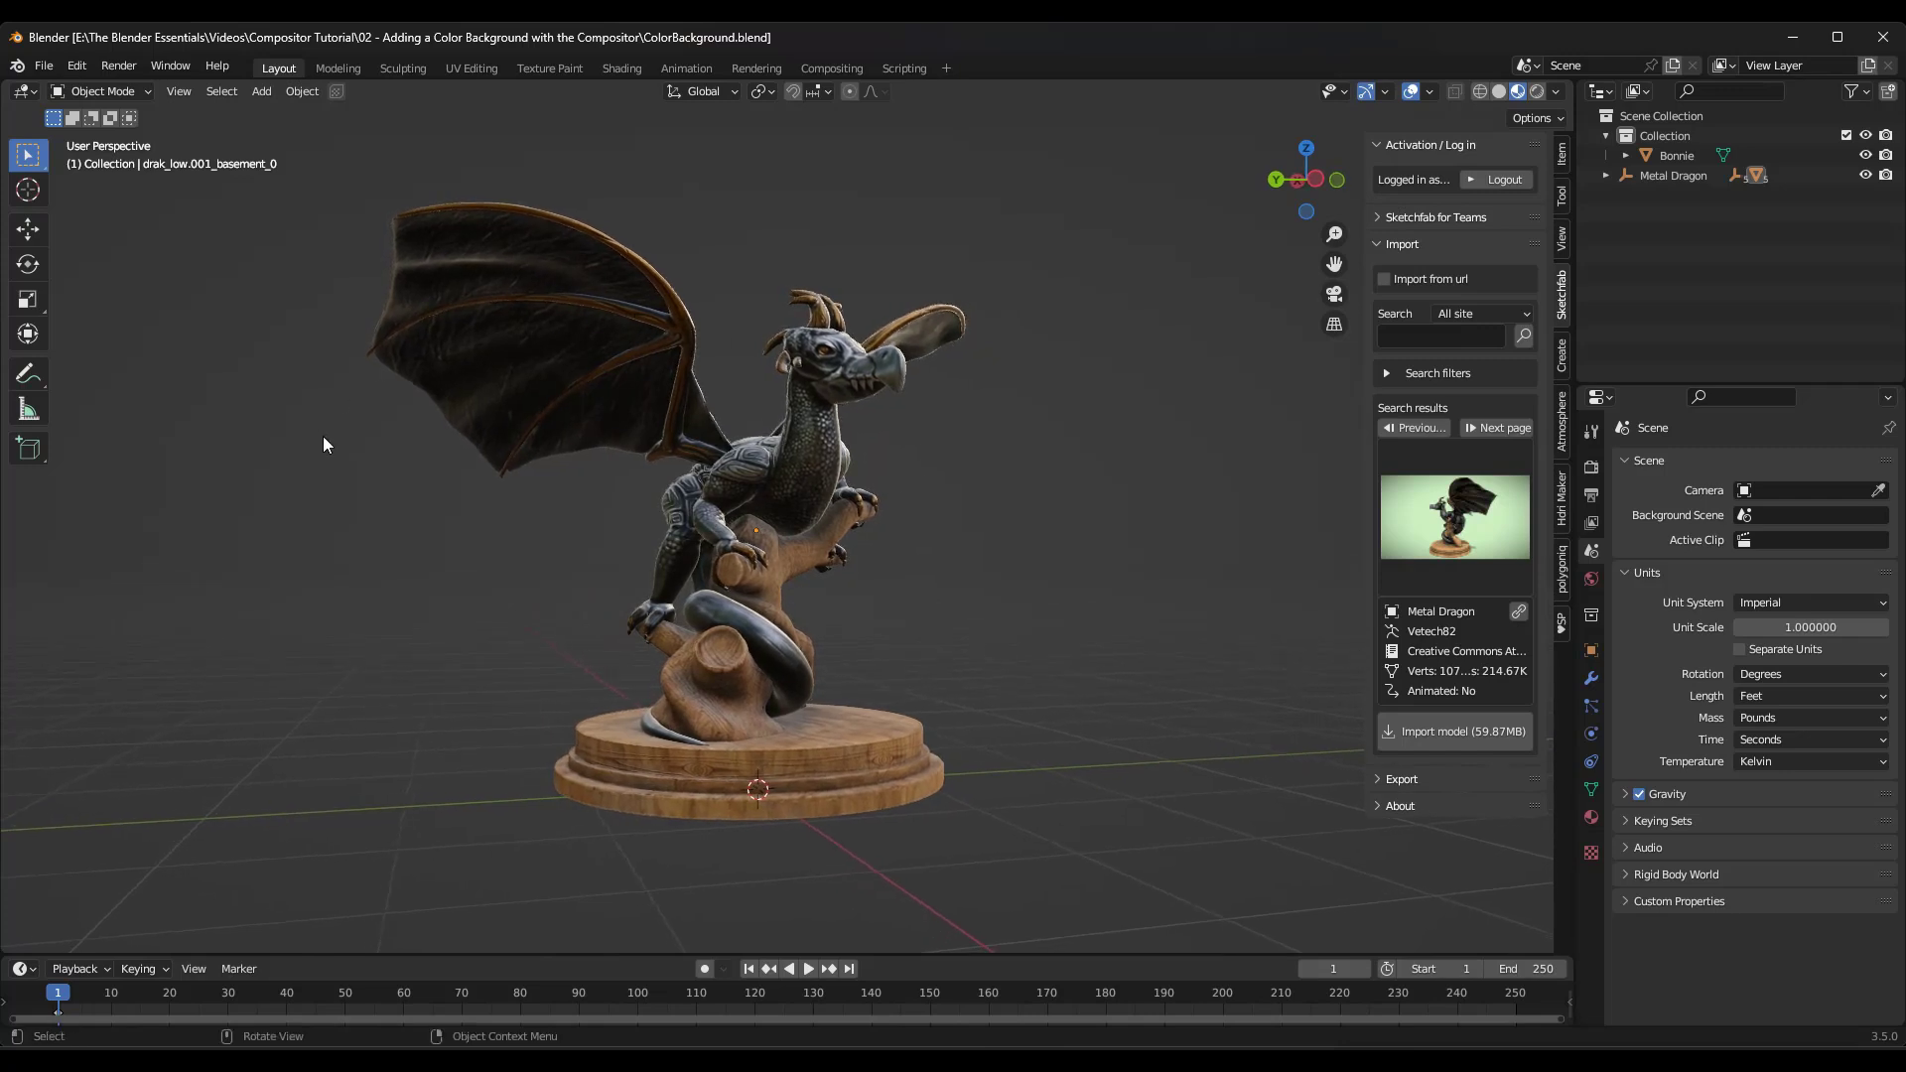
{"action": "scroll", "coordinate": [807, 496], "scroll_direction": "down", "scroll_amount": 3}
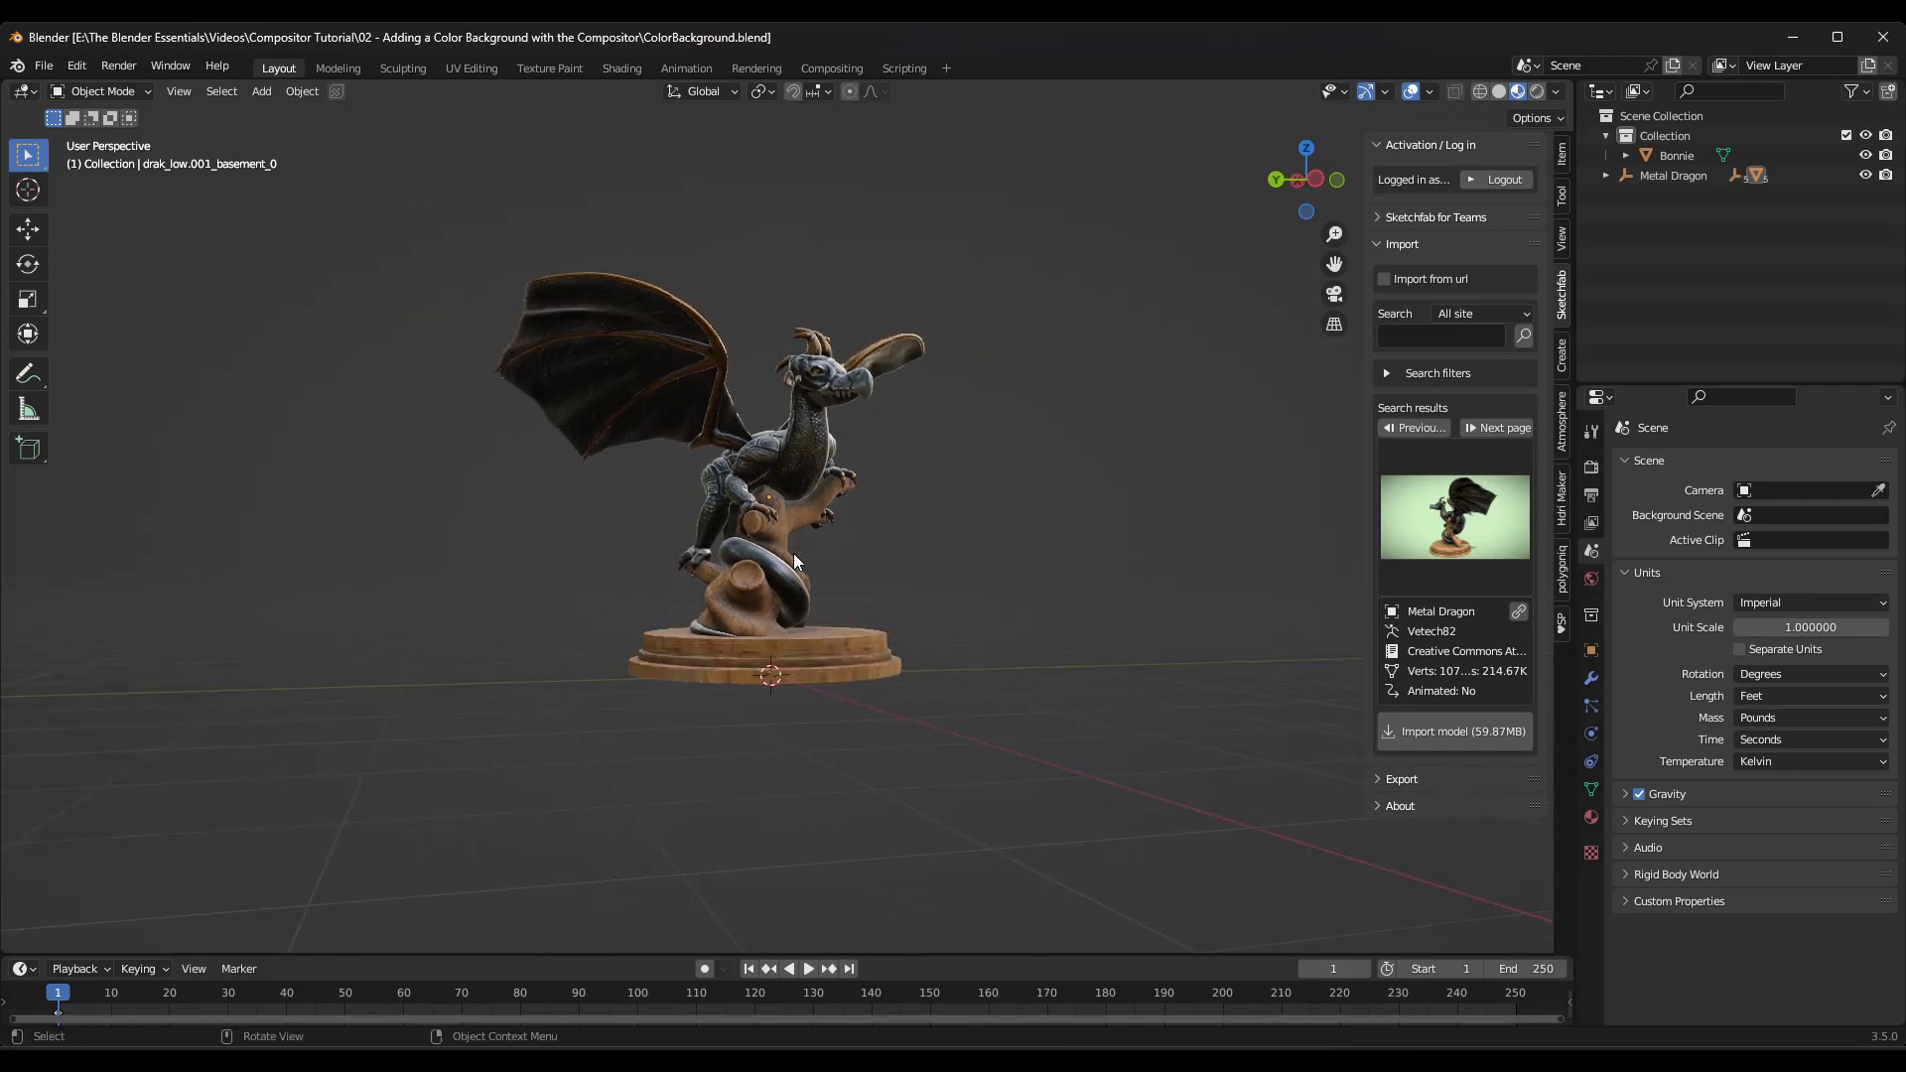
{"action": "scroll", "coordinate": [807, 493], "scroll_direction": "up", "scroll_amount": 2}
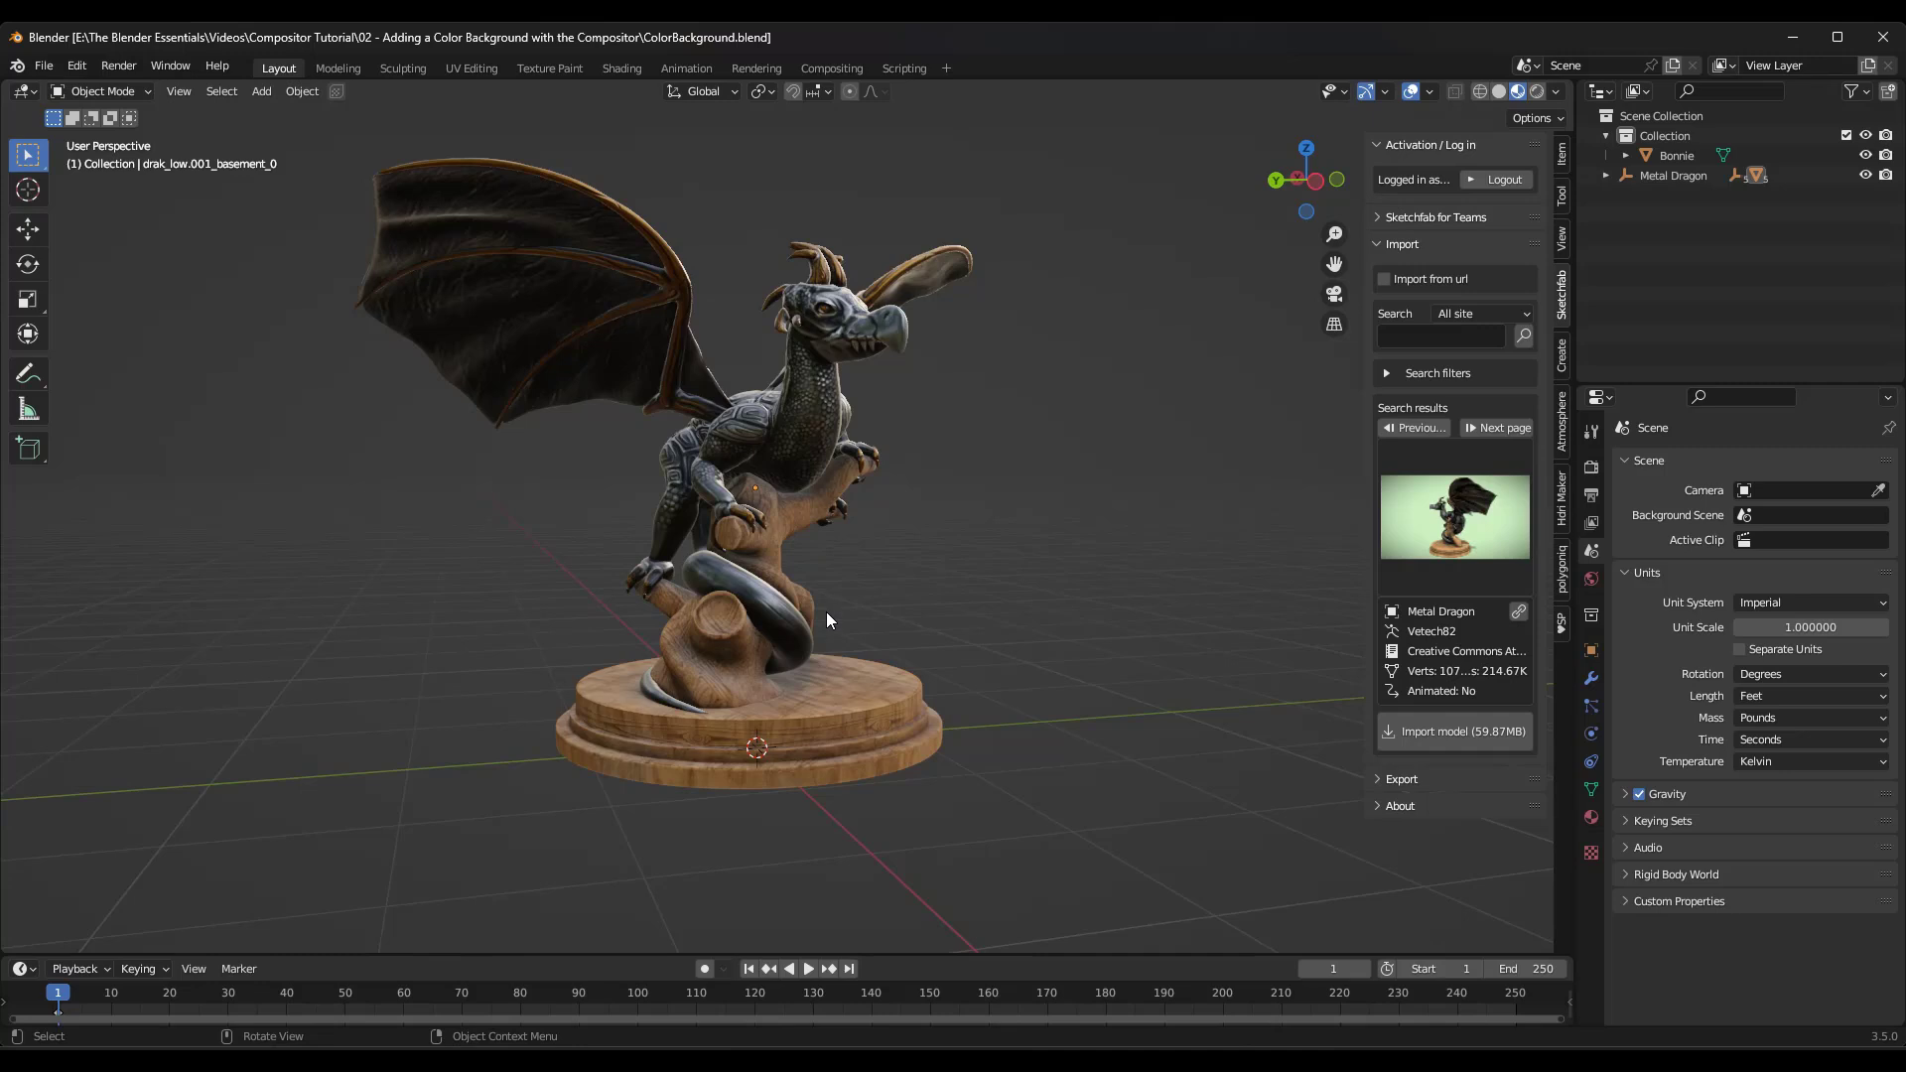
Step: Enable nodes in the Compositing workspace and spread the Render Layers and Composite nodes far apart
{"action": "left_click", "coordinate": [830, 68]}
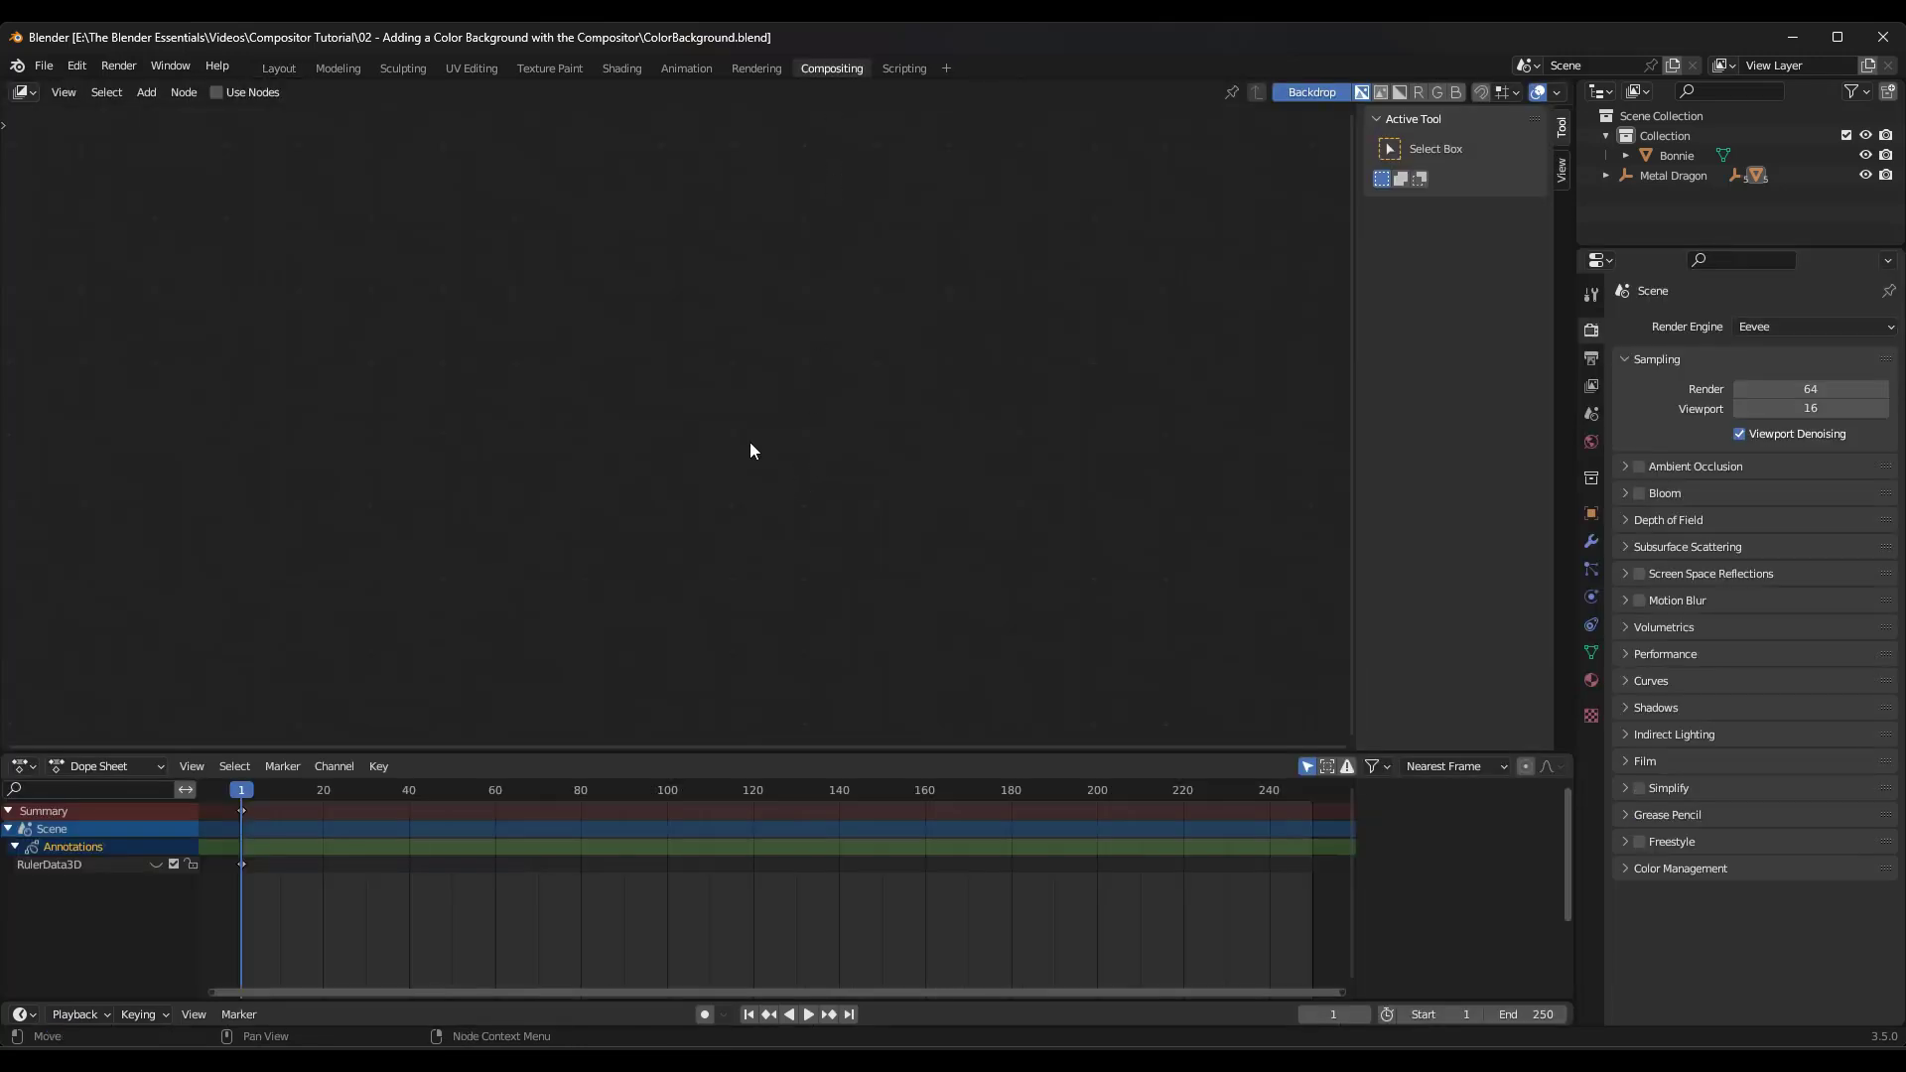
{"action": "left_click", "coordinate": [216, 93]}
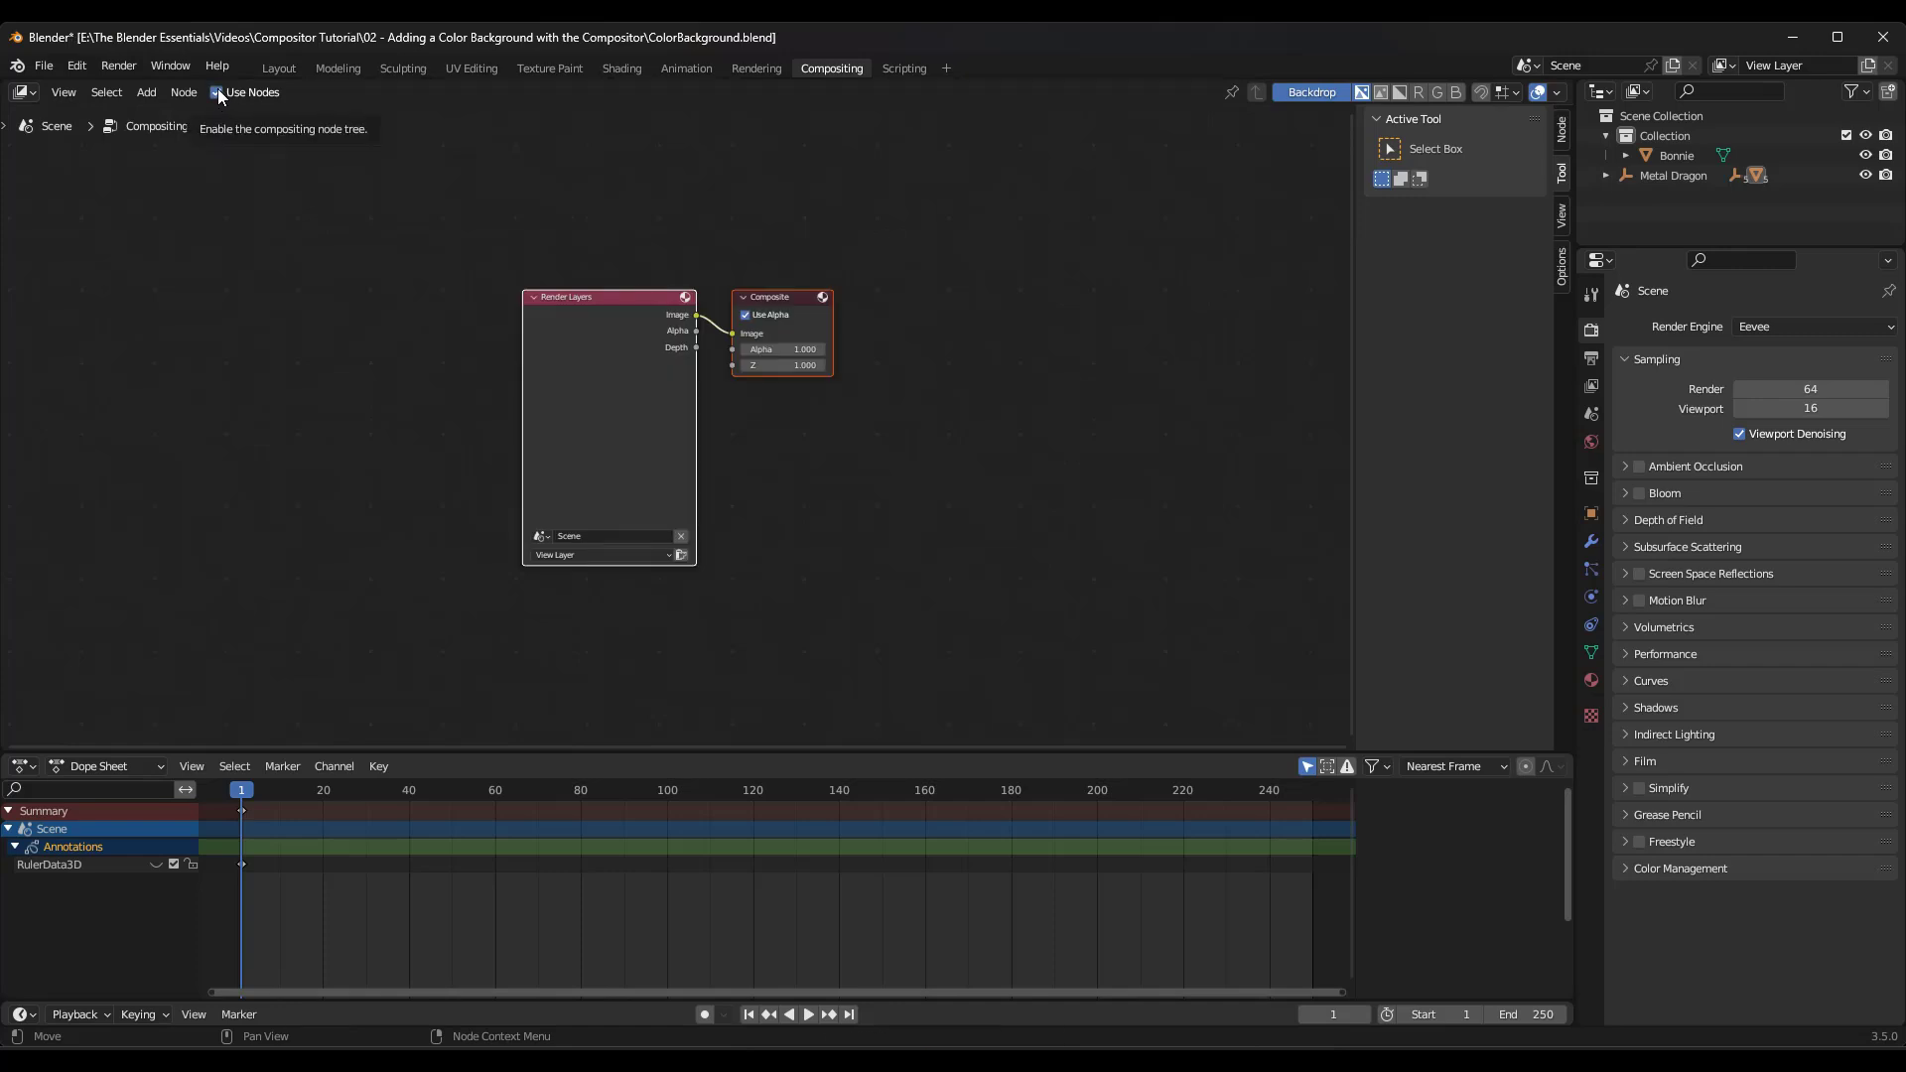
{"action": "left_click_drag", "start_coordinate": [792, 308], "coordinate": [1120, 314]}
{"action": "left_click_drag", "start_coordinate": [580, 365], "coordinate": [413, 370]}
{"action": "scroll", "coordinate": [501, 338], "scroll_direction": "up", "scroll_amount": 2}
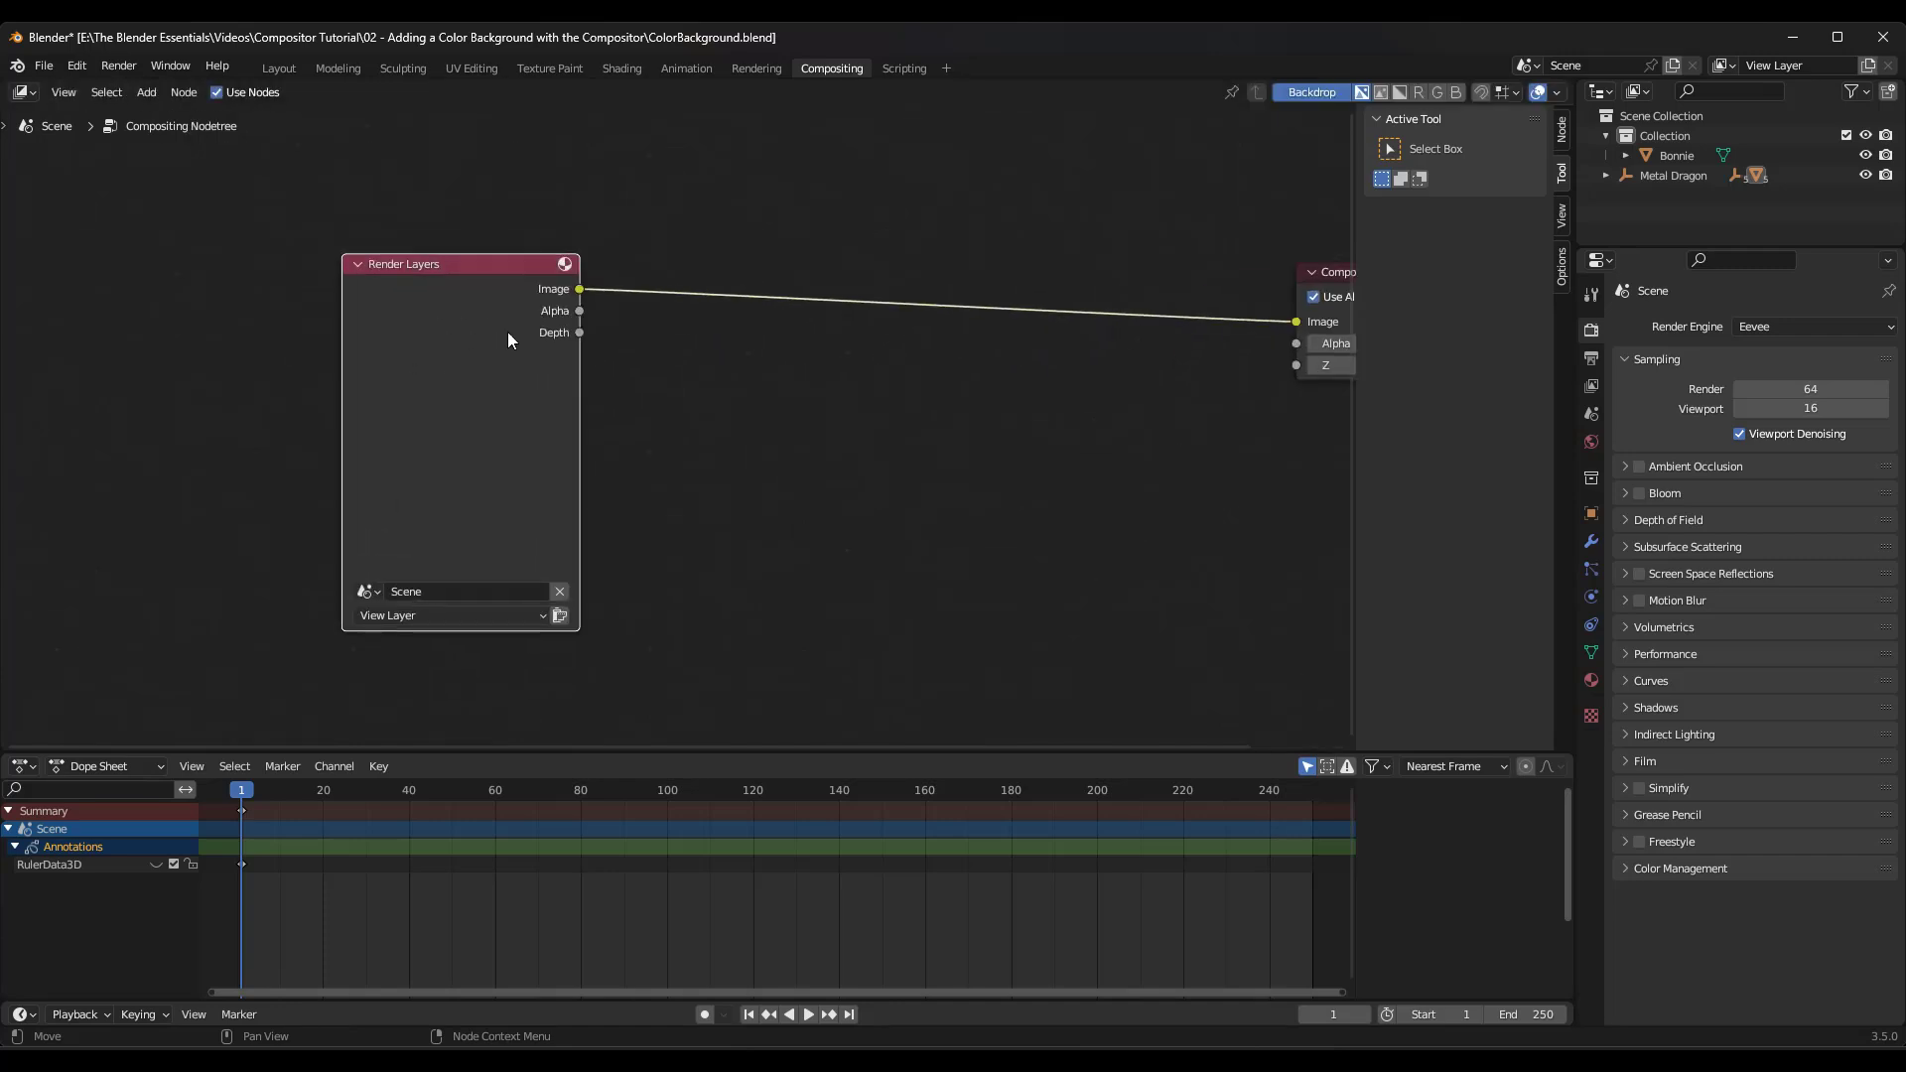
{"action": "scroll", "coordinate": [412, 413], "scroll_direction": "down", "scroll_amount": 1}
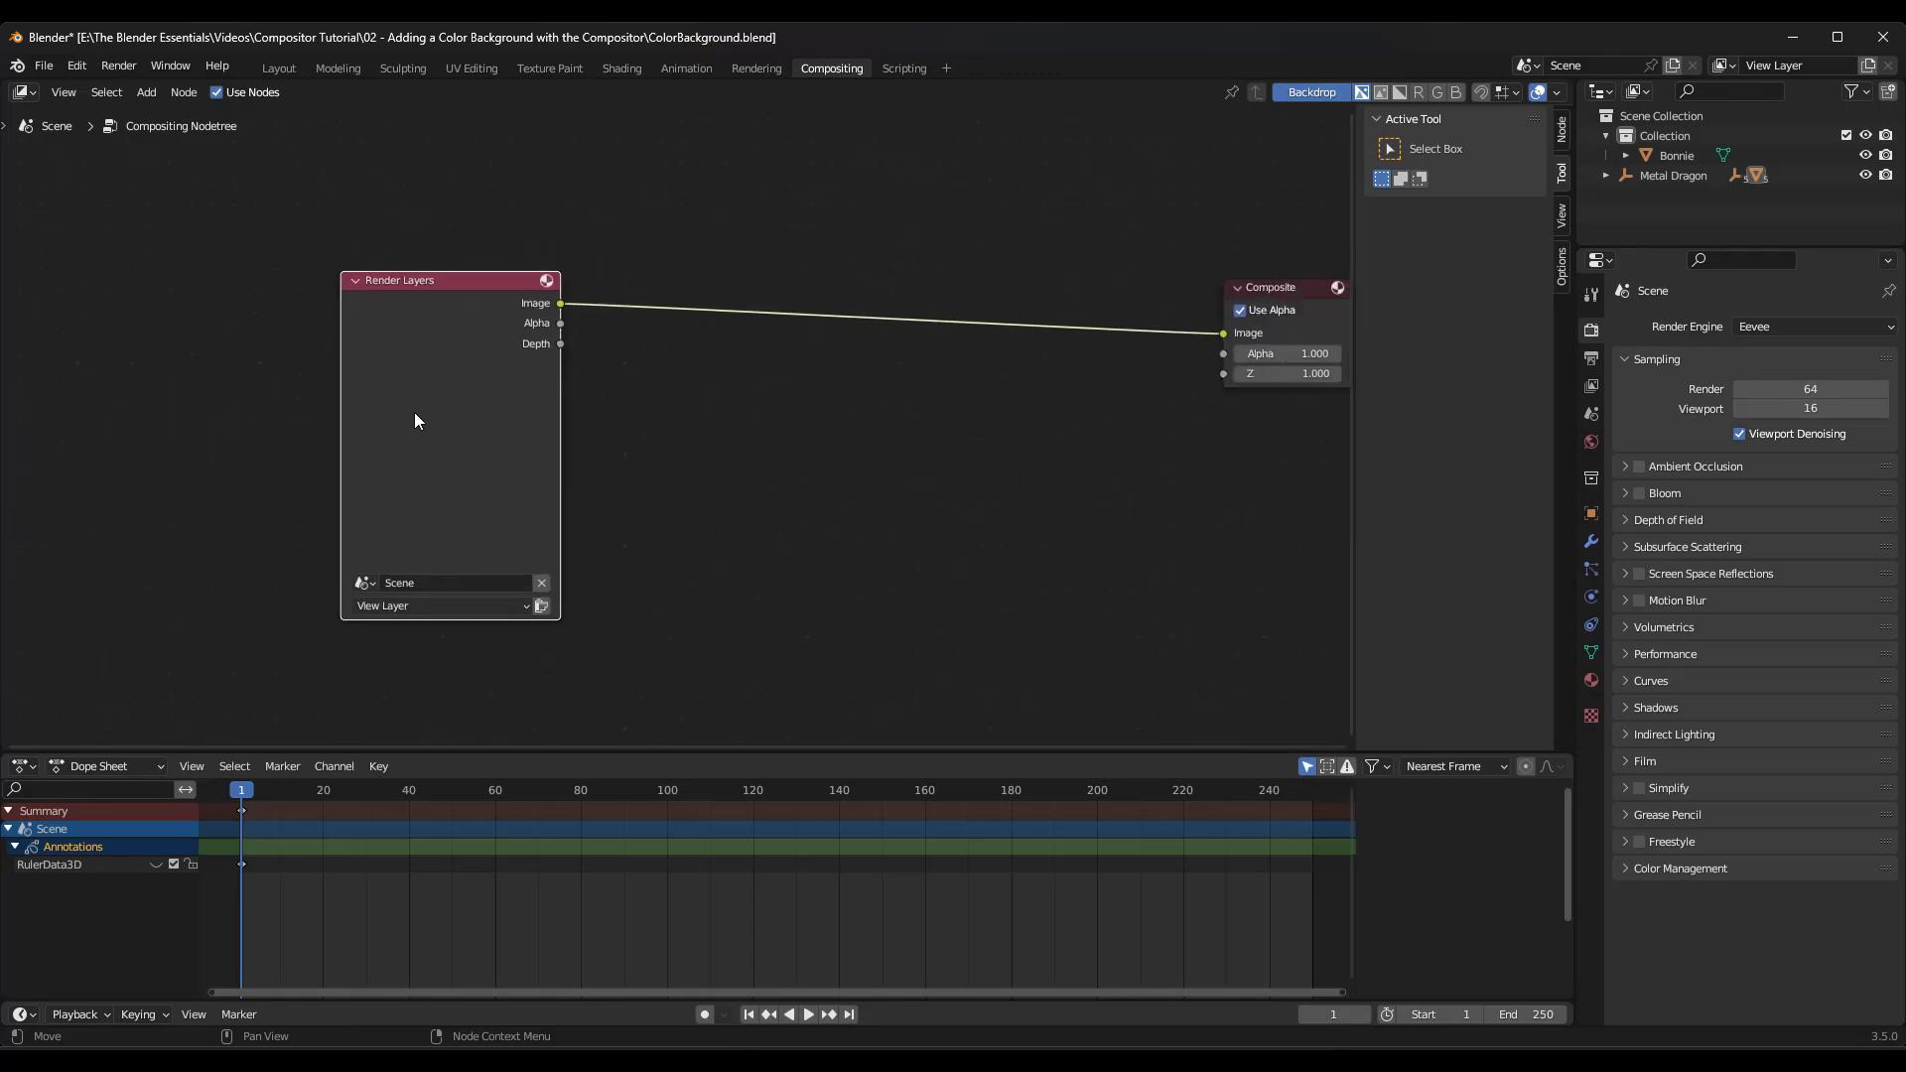
Step: Select the statue's tree trunk in the Layout workspace and check the Tri-lighting add-on by searching the add-ons for "tri"
{"action": "left_click", "coordinate": [279, 69]}
{"action": "left_click", "coordinate": [764, 536]}
{"action": "left_click", "coordinate": [72, 69]}
{"action": "left_click", "coordinate": [116, 349]}
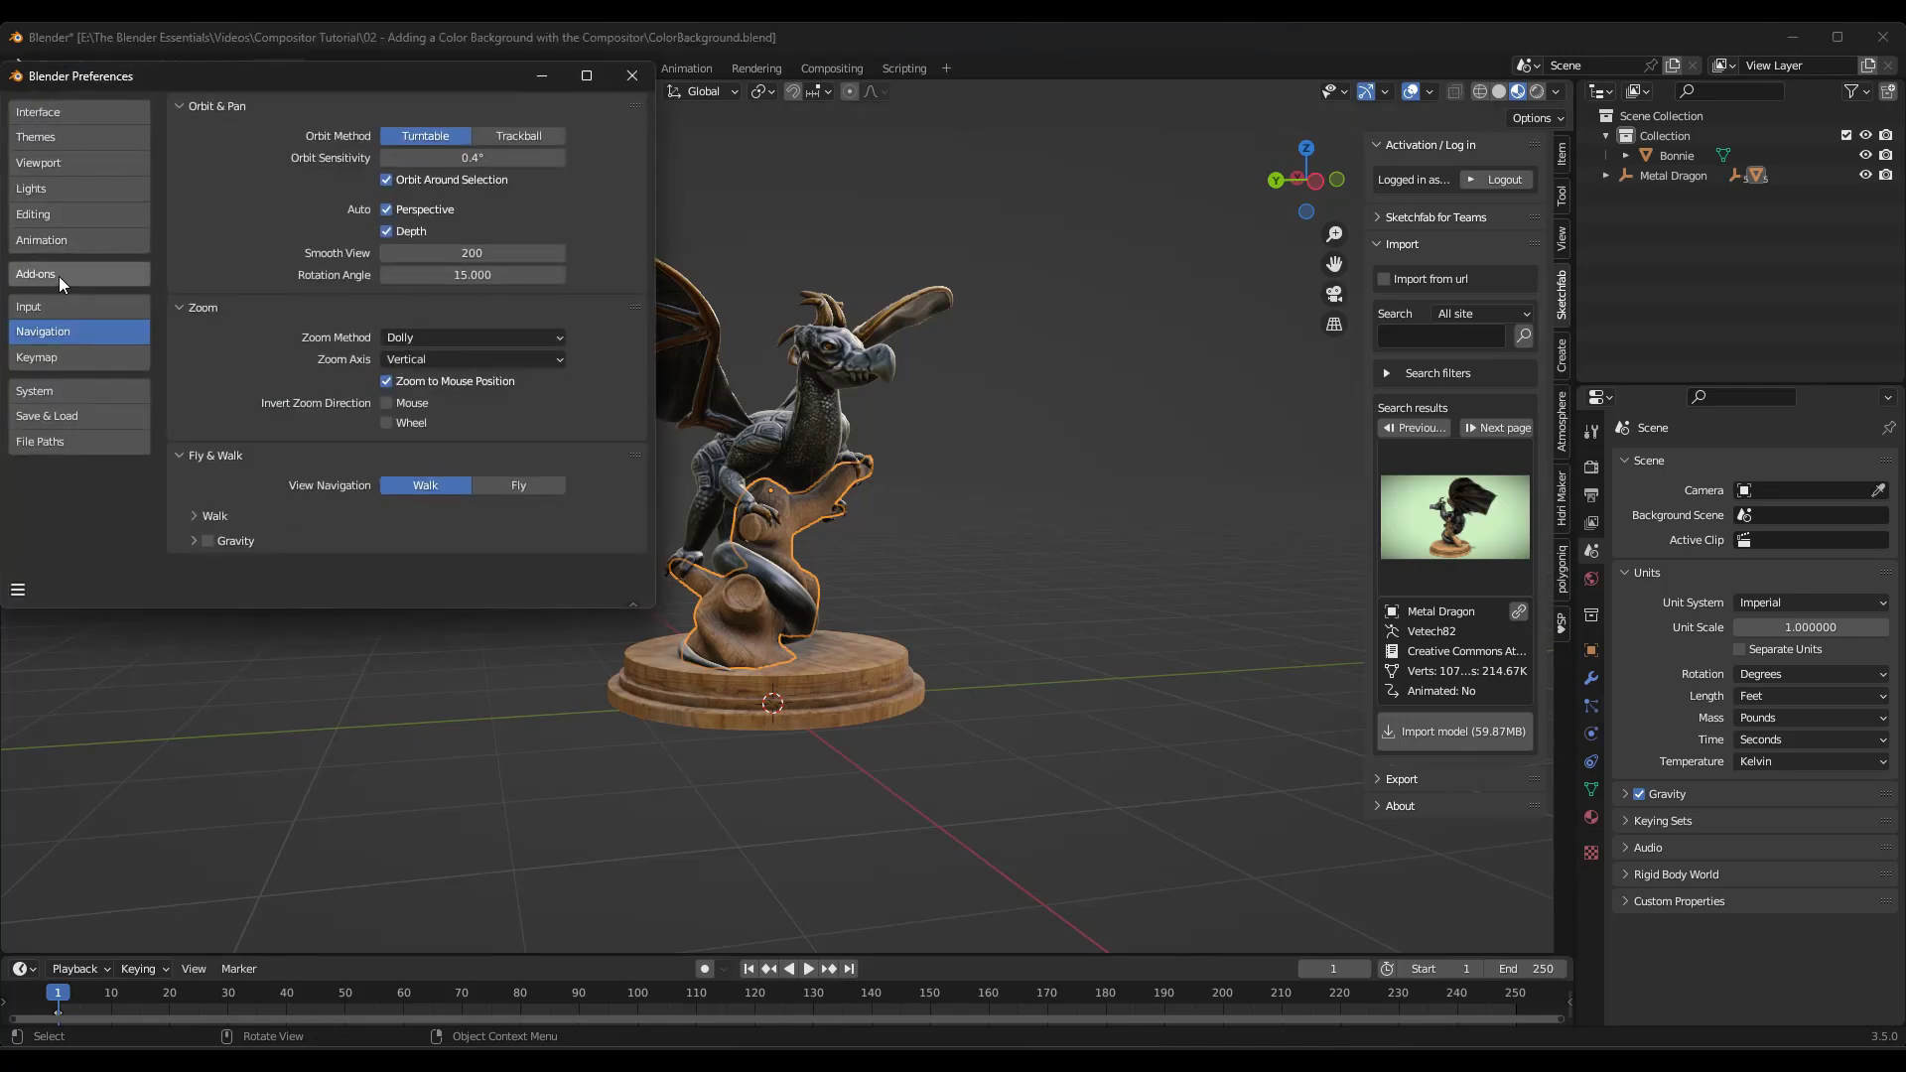
{"action": "left_click", "coordinate": [49, 274]}
{"action": "left_click", "coordinate": [540, 133]}
{"action": "type", "text": "tr"}
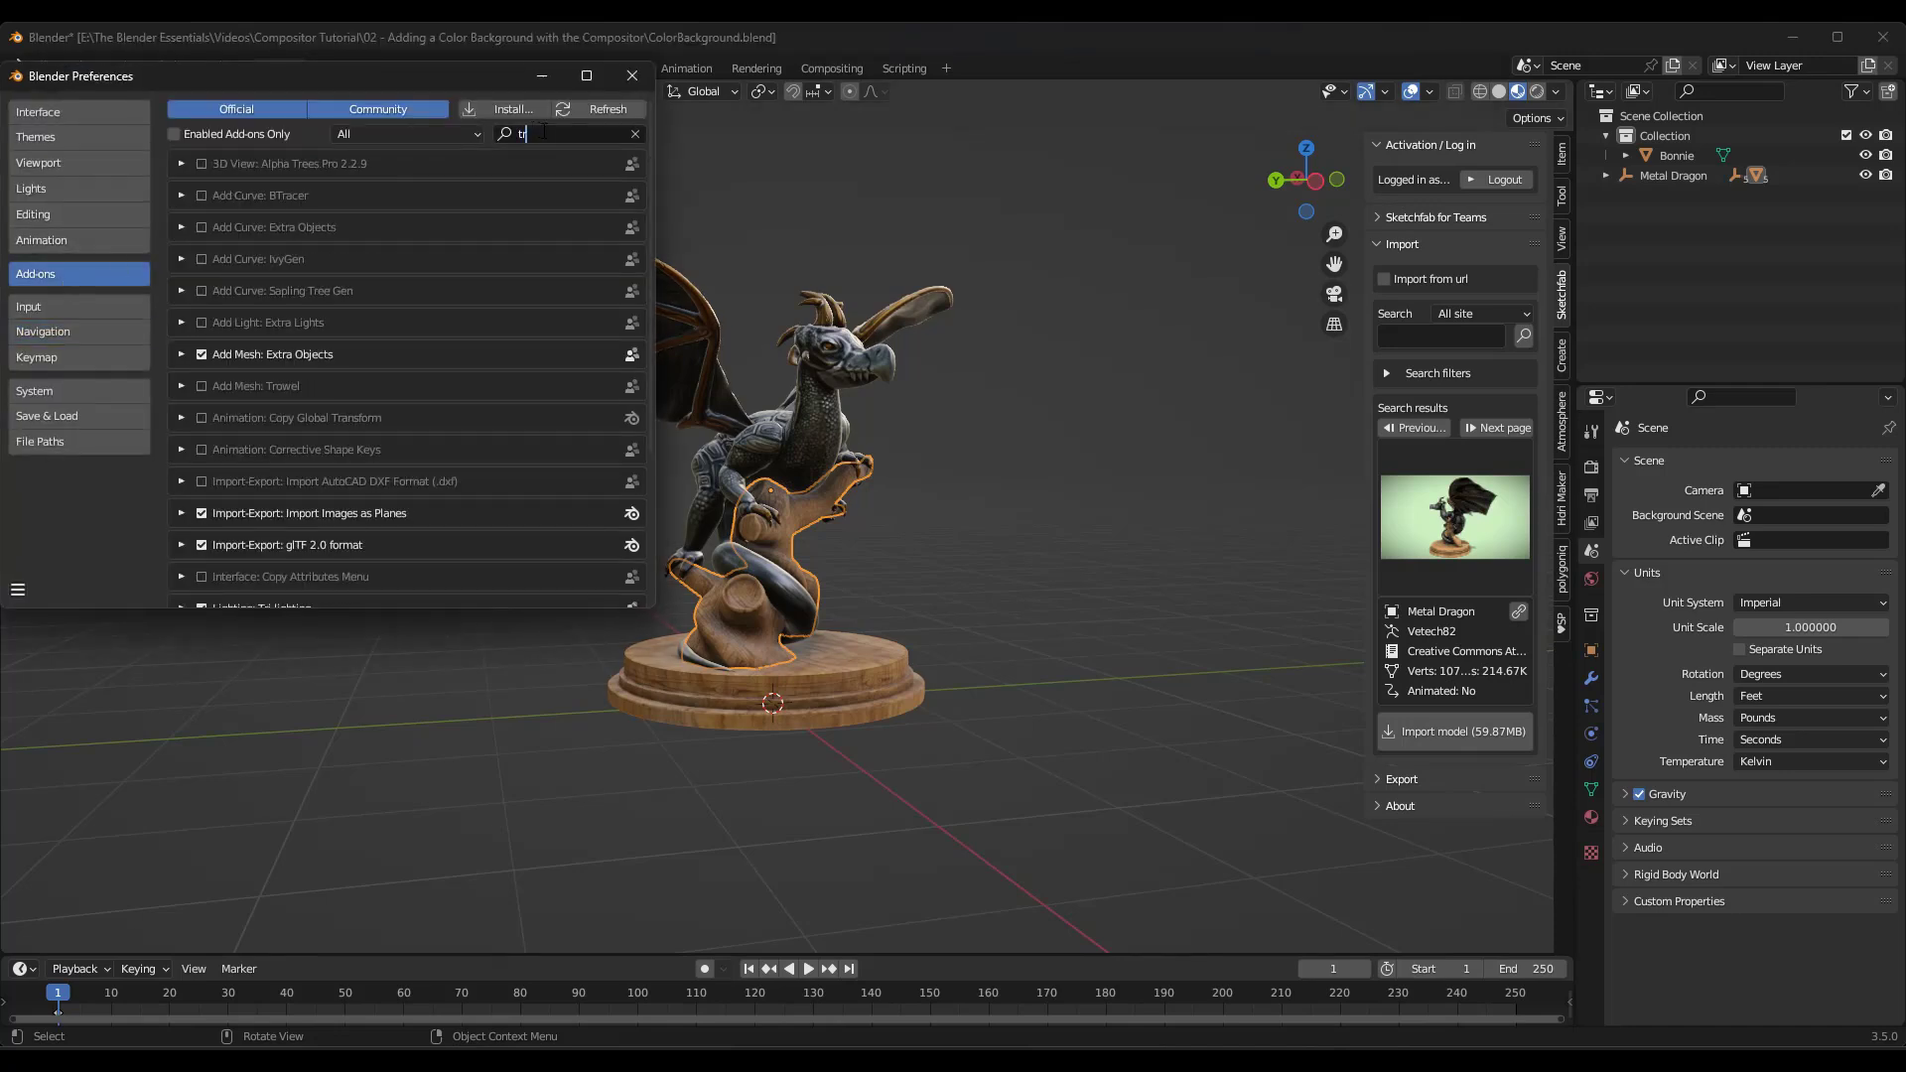
{"action": "type", "text": "i"}
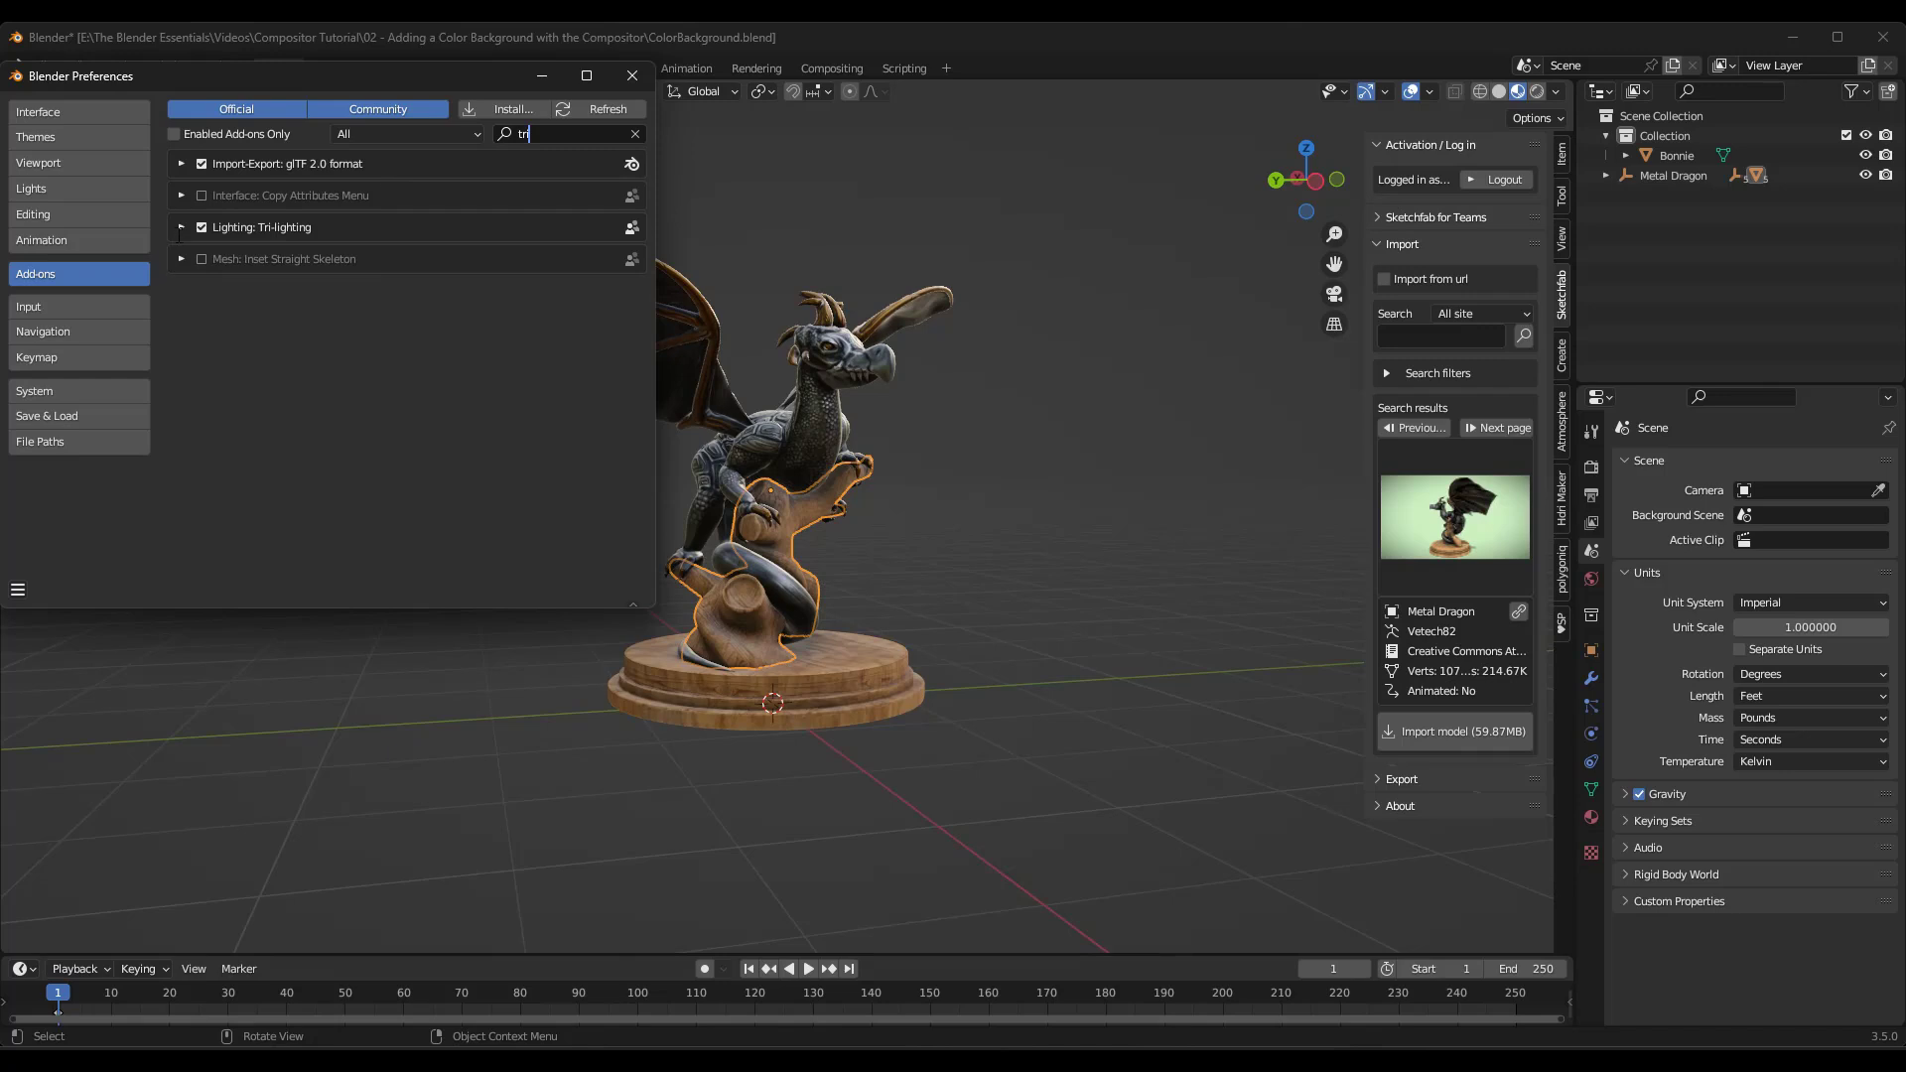
{"action": "left_click", "coordinate": [634, 74]}
Step: Add a 3 Point Lights setup around the selected trunk and switch the viewport to rendered shading
{"action": "key", "text": "shift+a"}
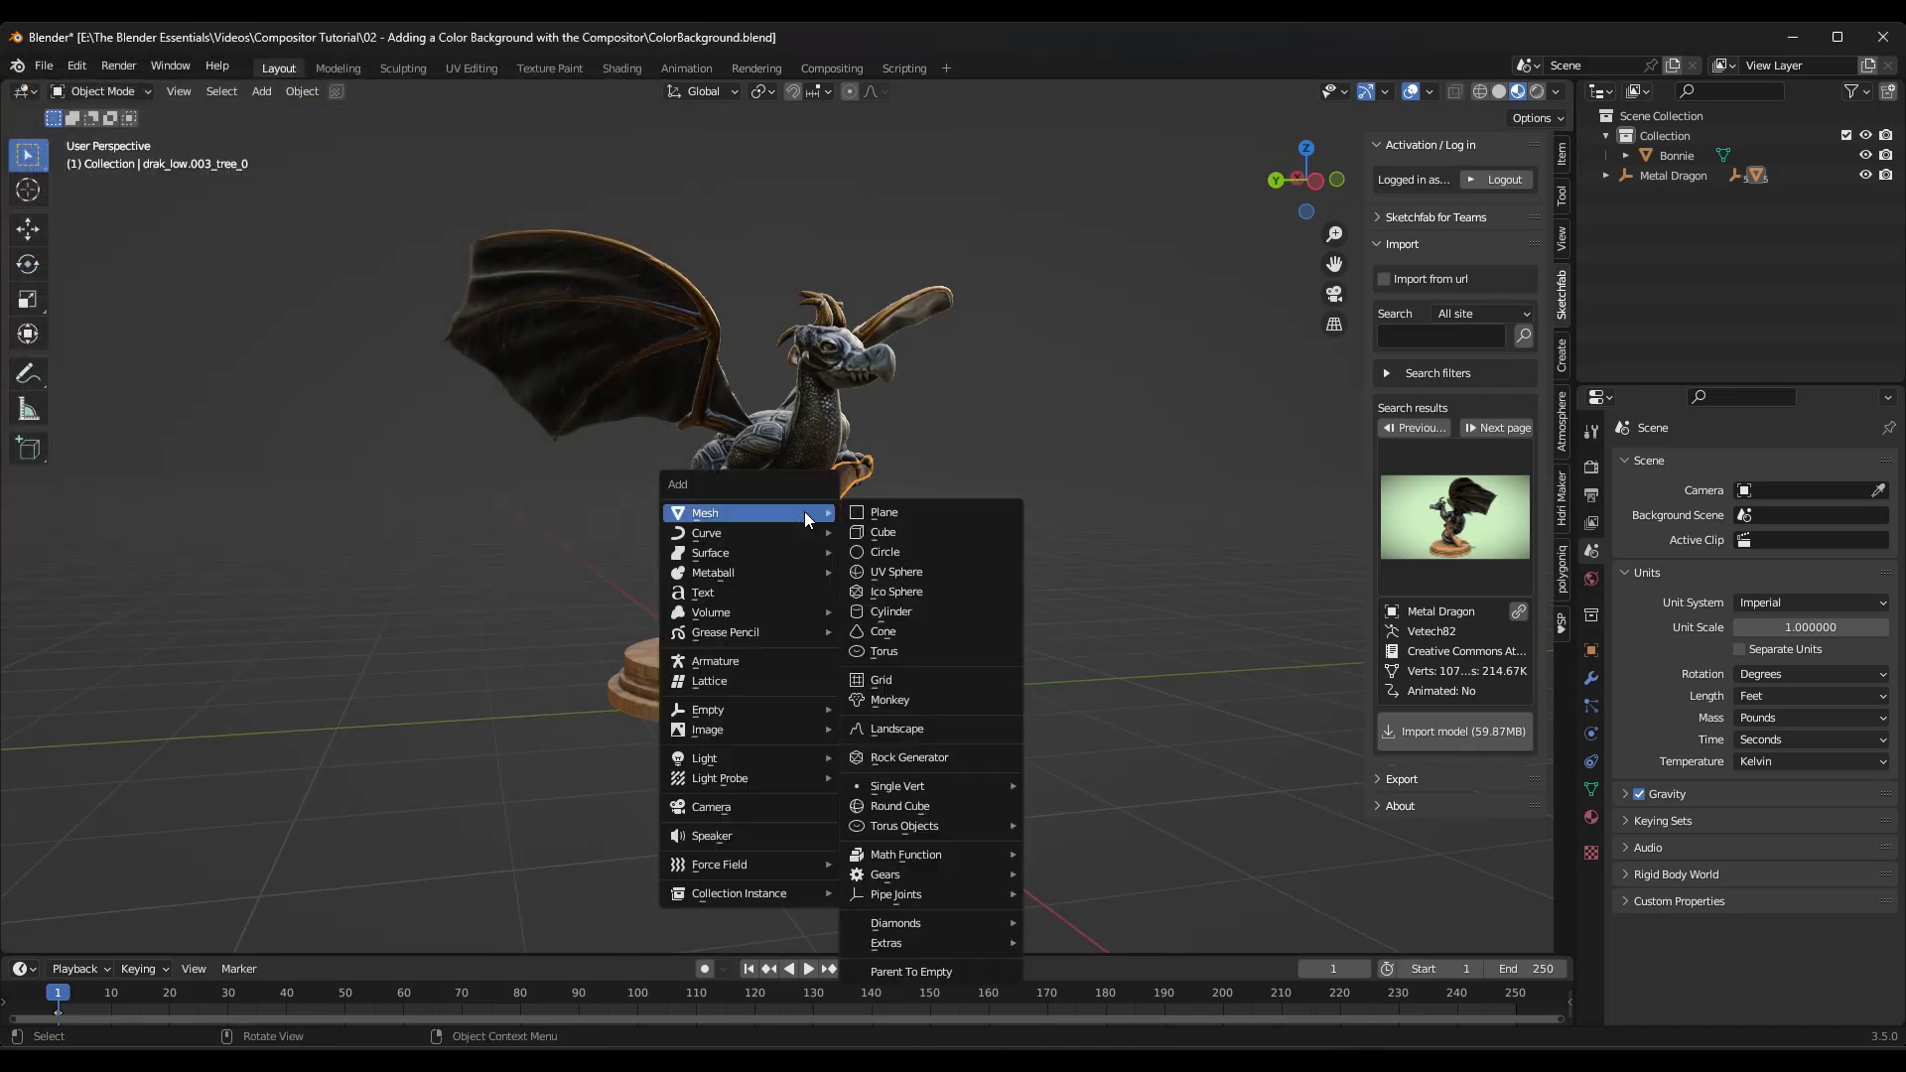
{"action": "mouse_move", "coordinate": [749, 756]}
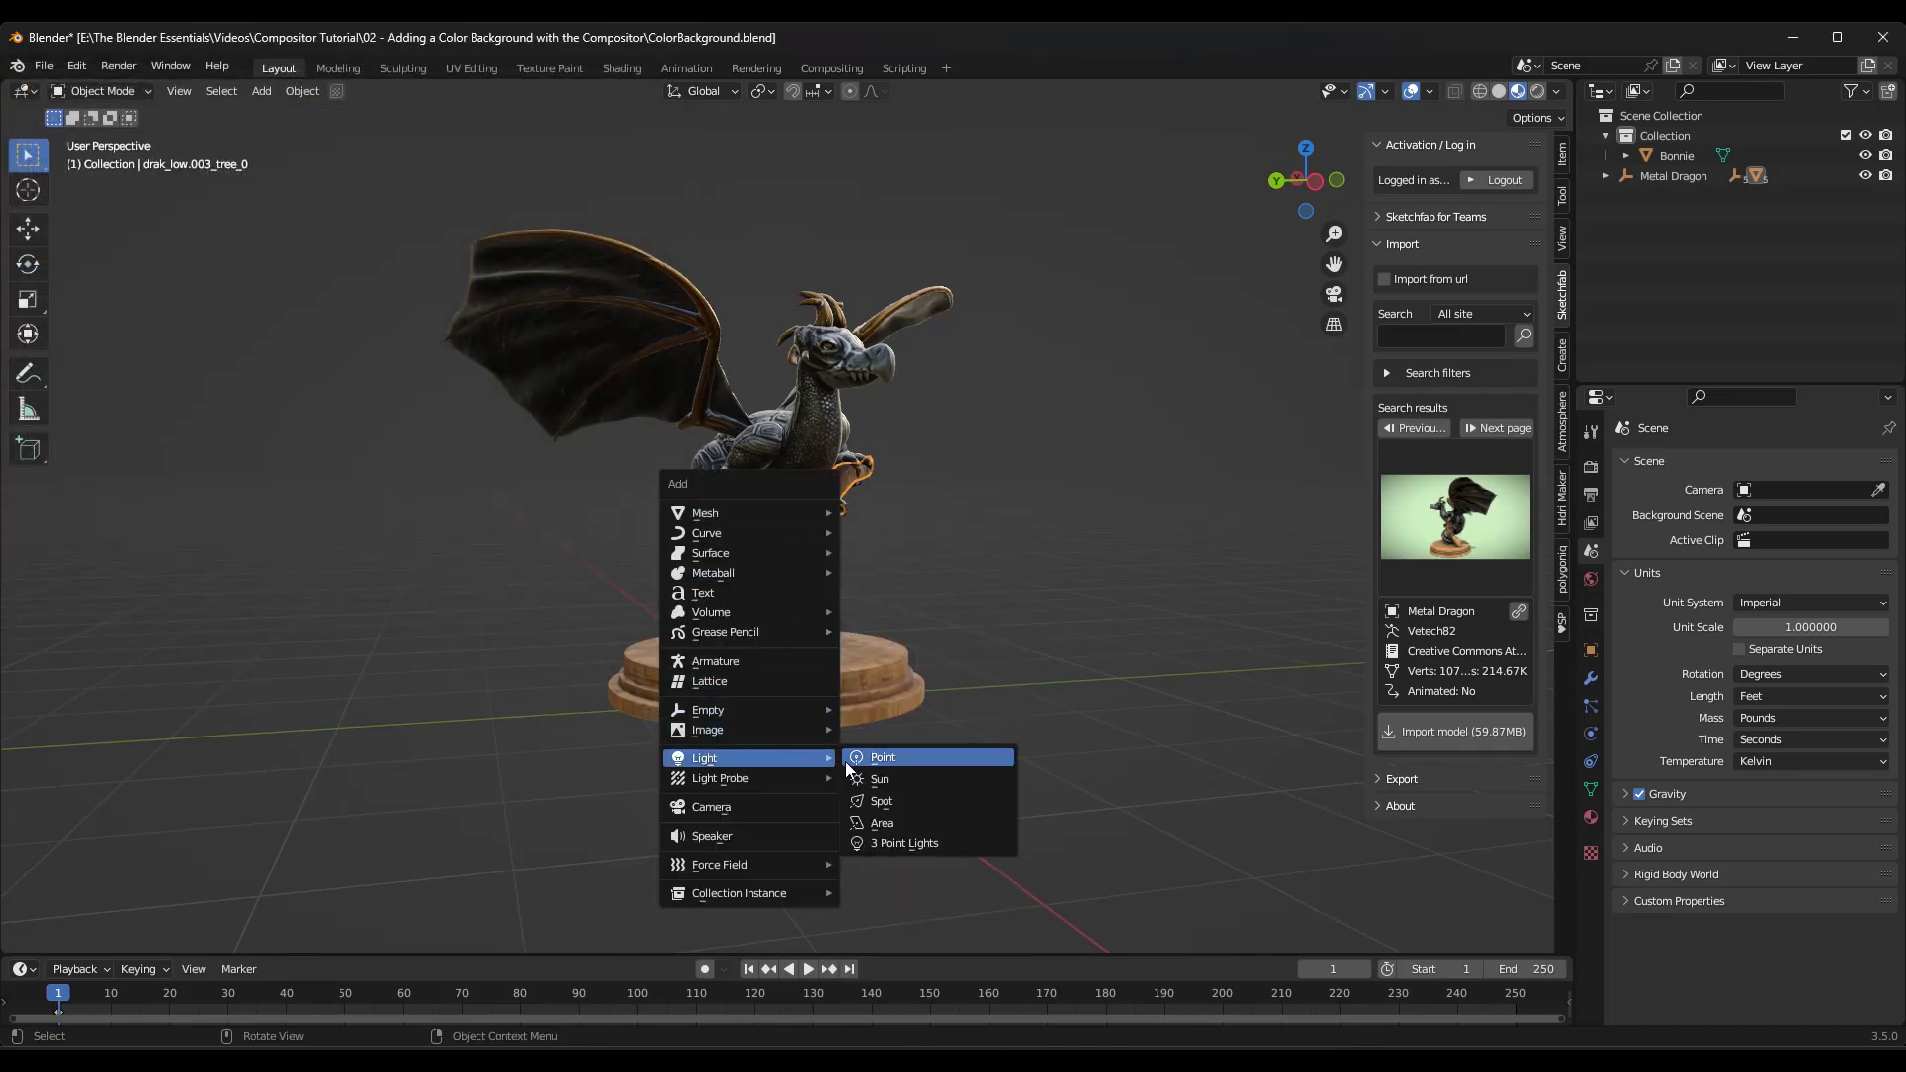
{"action": "left_click", "coordinate": [890, 844]}
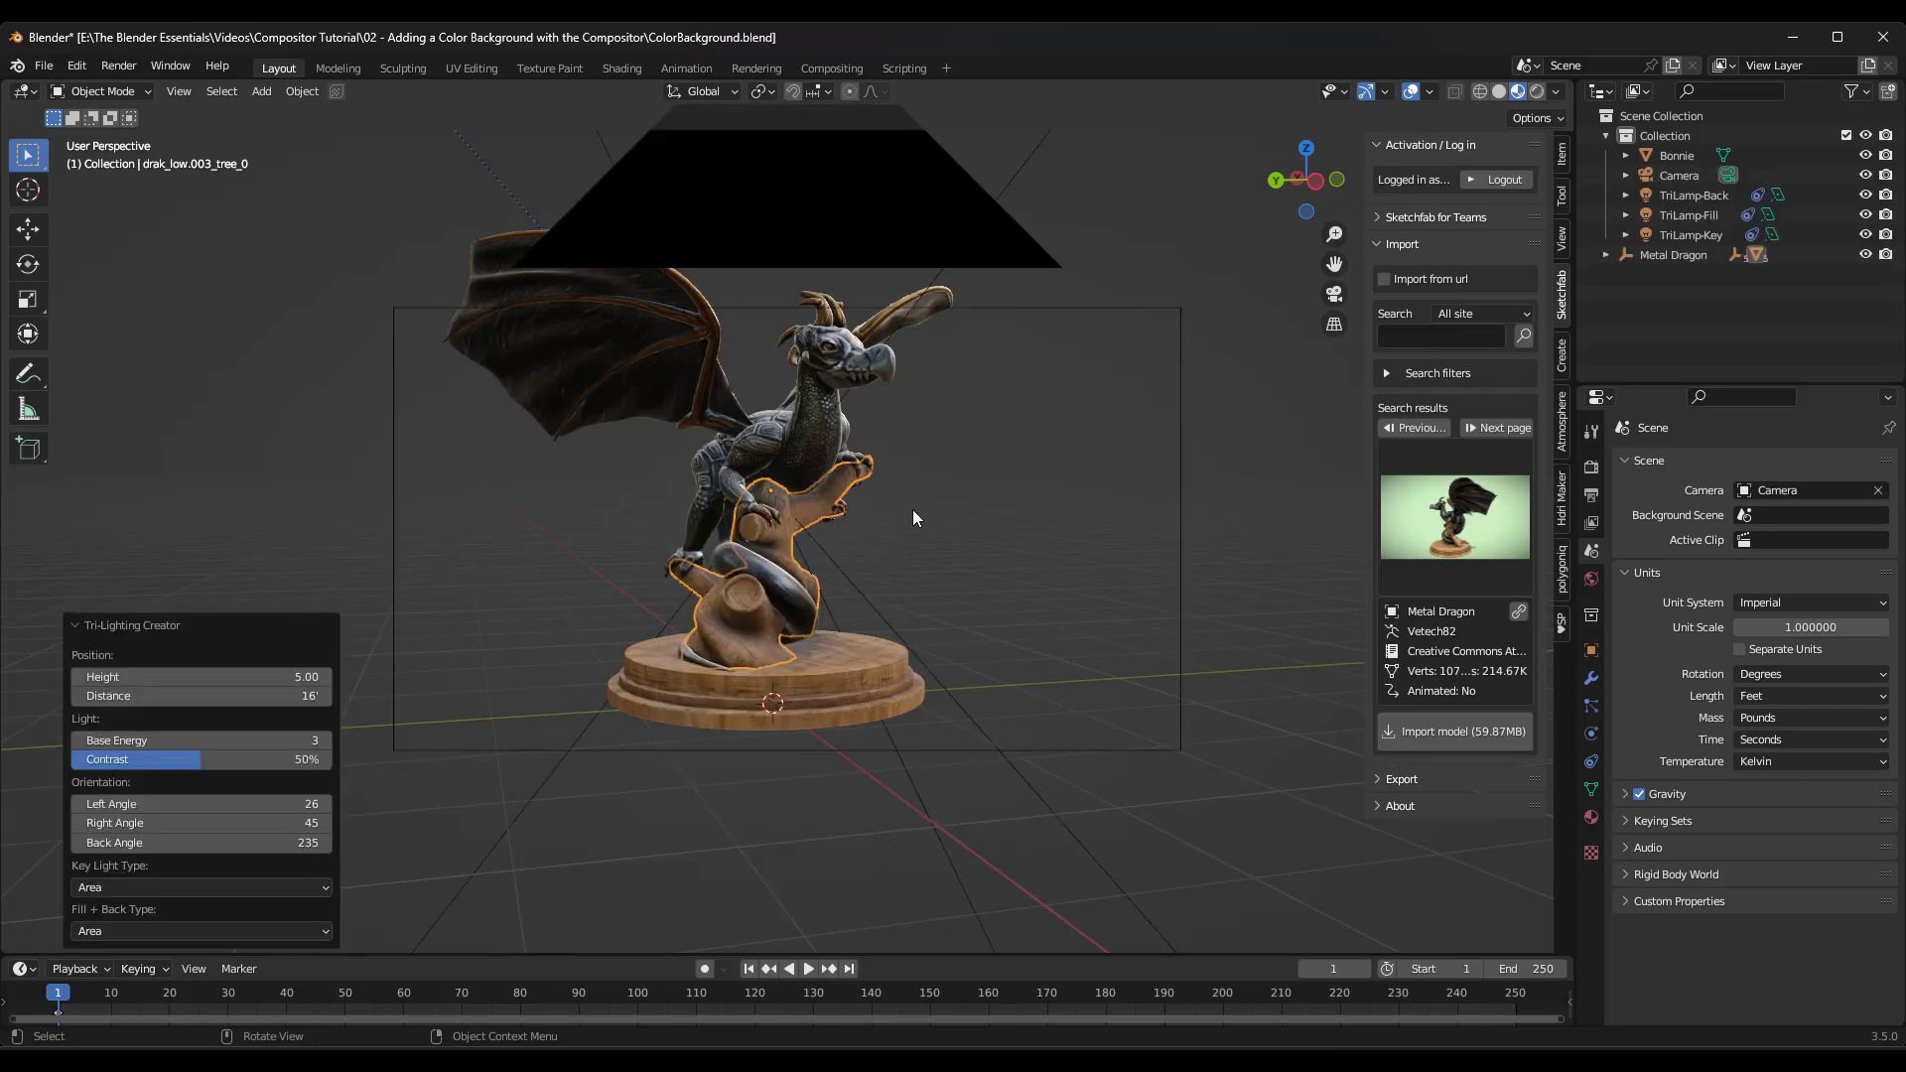
{"action": "left_click", "coordinate": [1536, 91]}
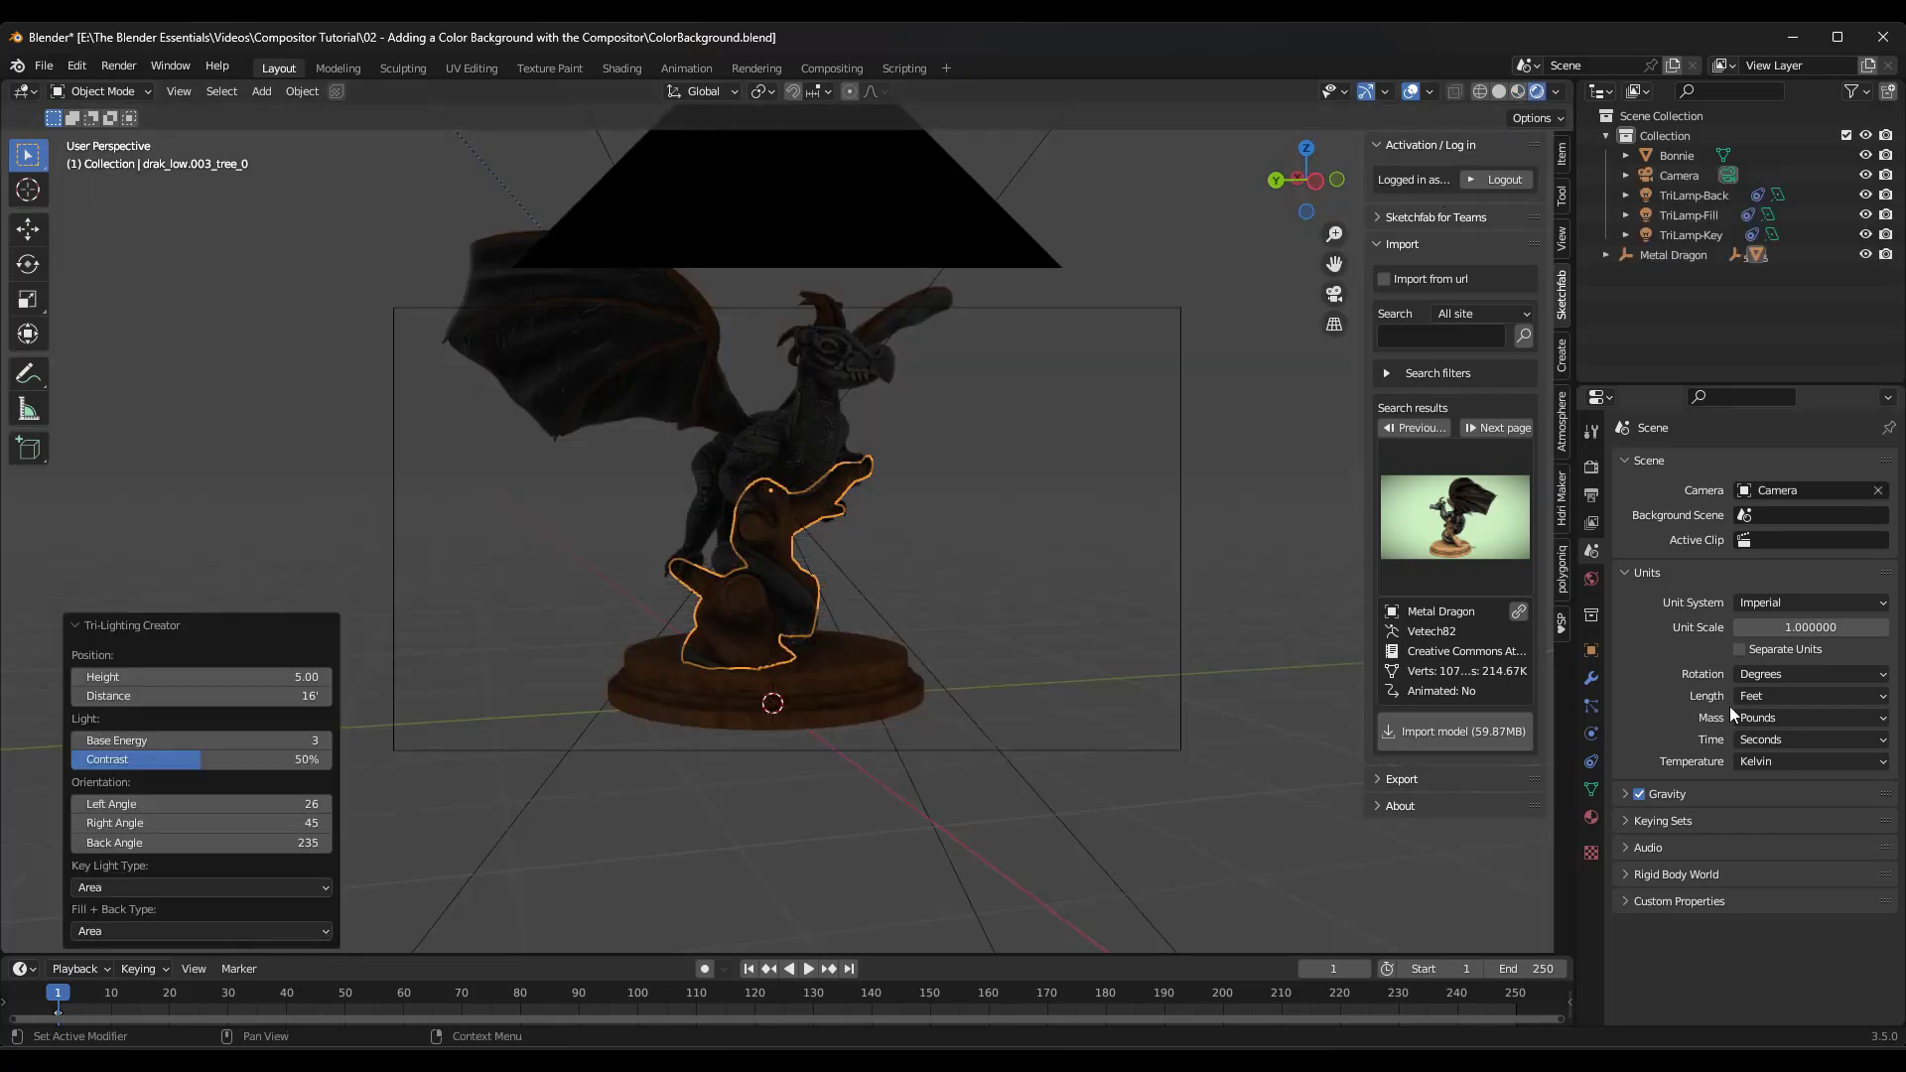
Step: Set the three-point lighting height to about 0.98 and its distance to about 4.2 feet
{"action": "mouse_move", "coordinate": [184, 677]}
{"action": "left_mouse_down"}
{"action": "mouse_move", "coordinate": [131, 677]}
{"action": "mouse_move", "coordinate": [171, 696]}
{"action": "left_mouse_up"}
{"action": "mouse_move", "coordinate": [286, 696]}
{"action": "left_mouse_down"}
{"action": "mouse_move", "coordinate": [236, 696]}
{"action": "mouse_move", "coordinate": [275, 677]}
{"action": "mouse_move", "coordinate": [293, 695]}
{"action": "left_mouse_up"}
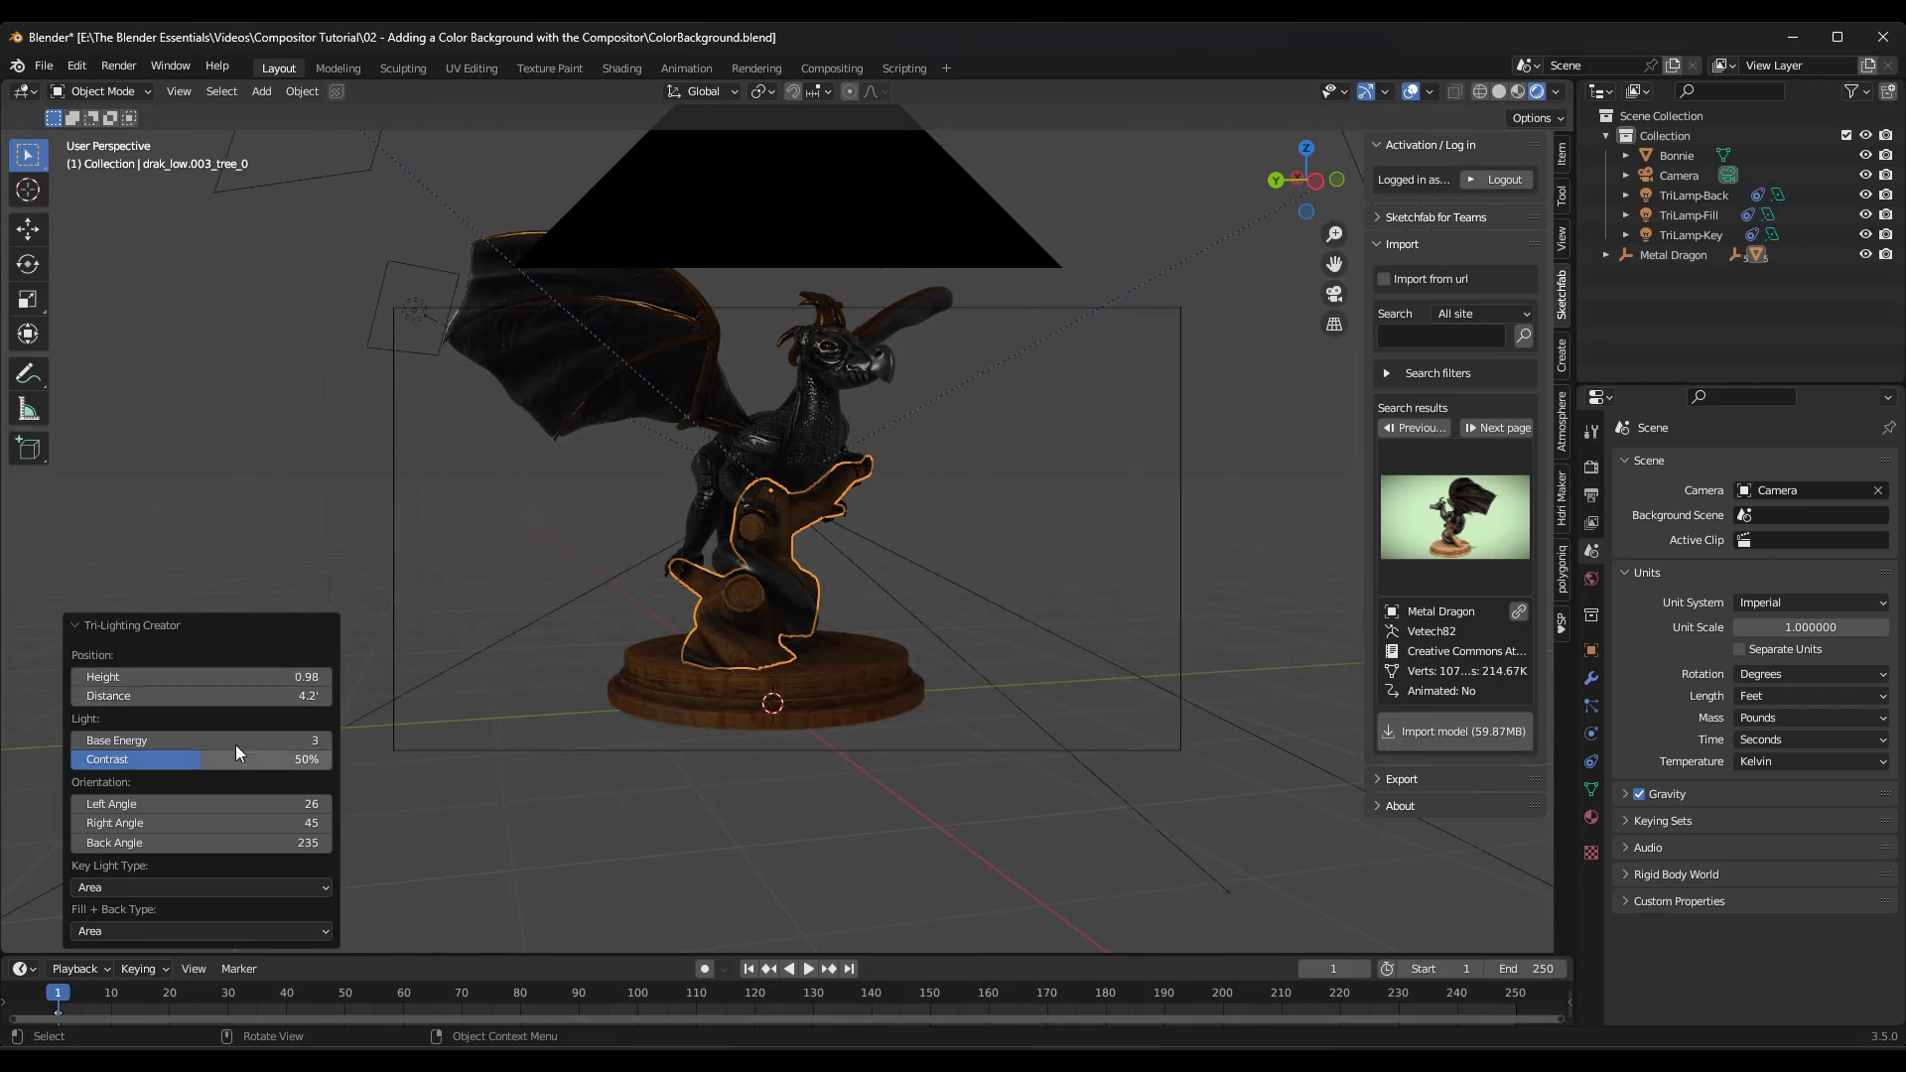
{"action": "middle_click_drag", "start_coordinate": [675, 588], "coordinate": [777, 499]}
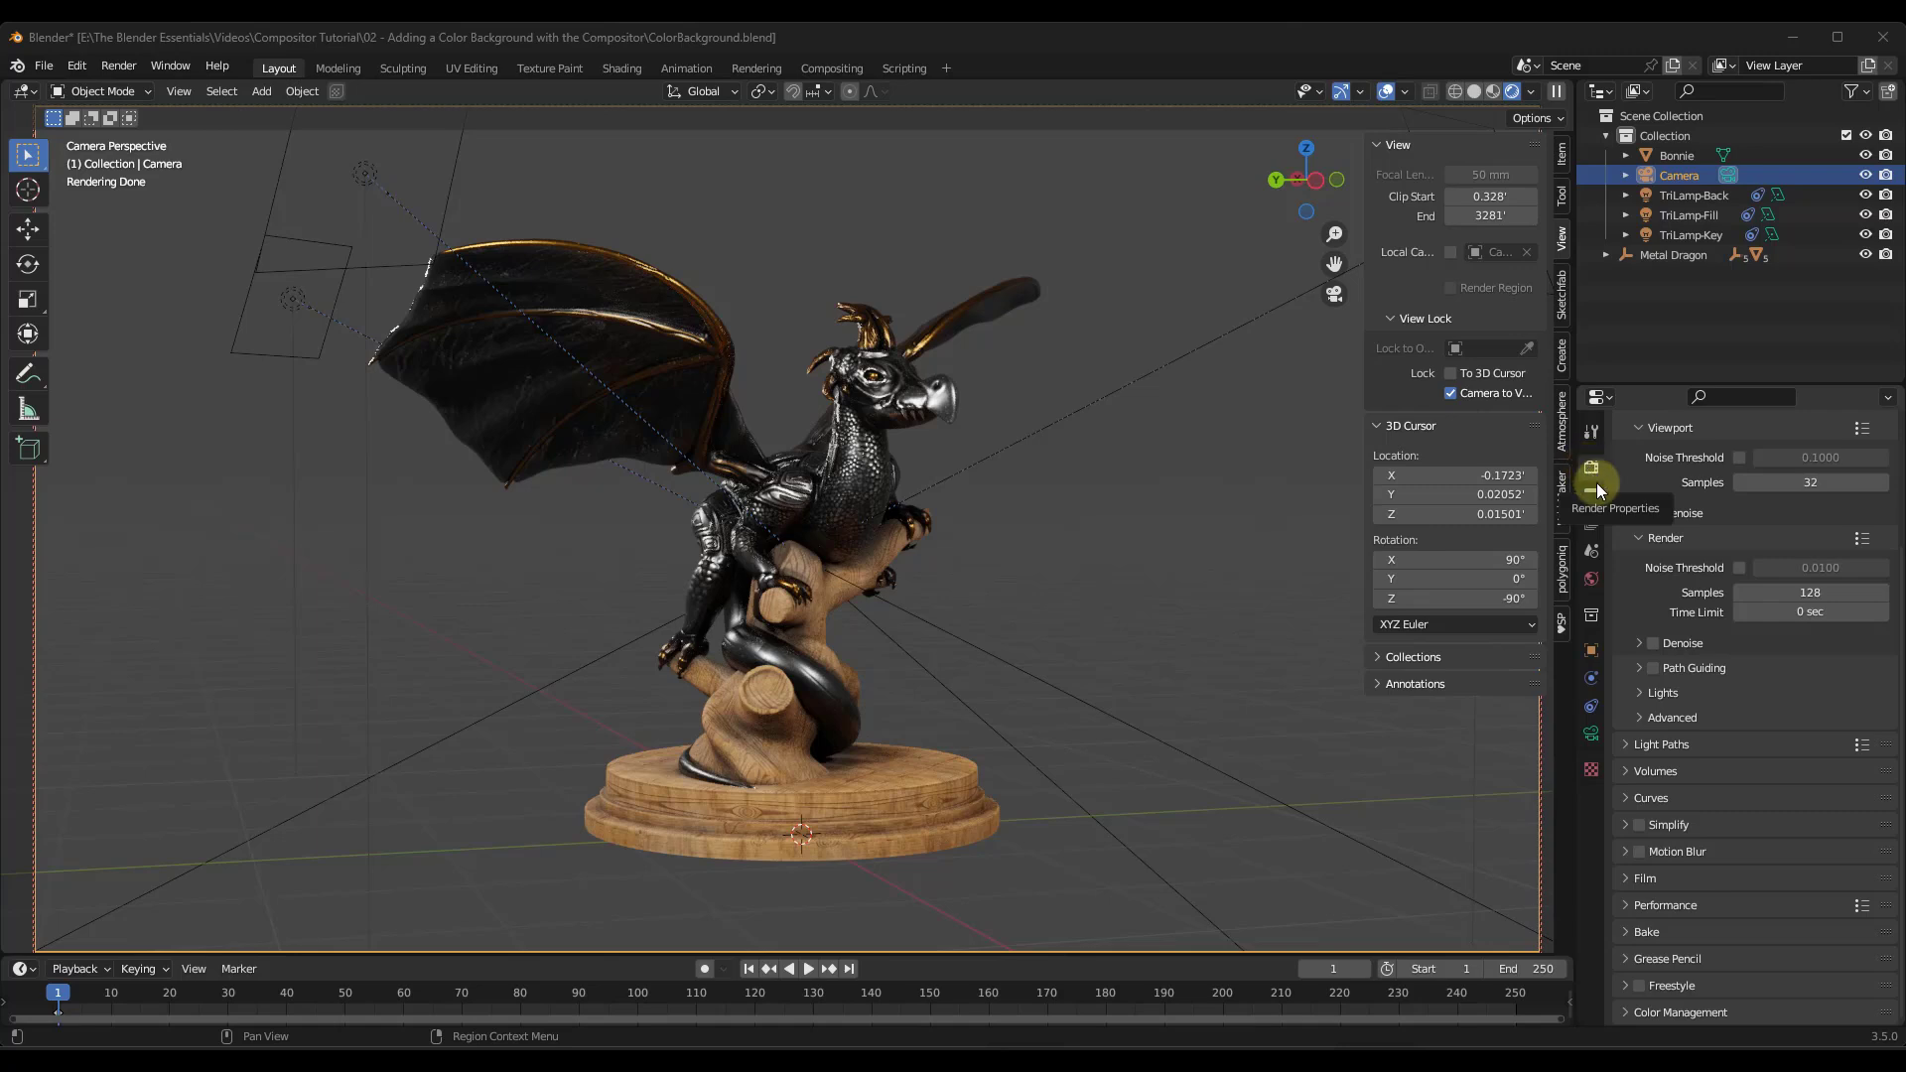
Step: Enable a transparent film background in the Cycles render settings
{"action": "left_click", "coordinate": [1627, 878]}
{"action": "scroll", "coordinate": [1673, 823], "scroll_direction": "down", "scroll_amount": 4}
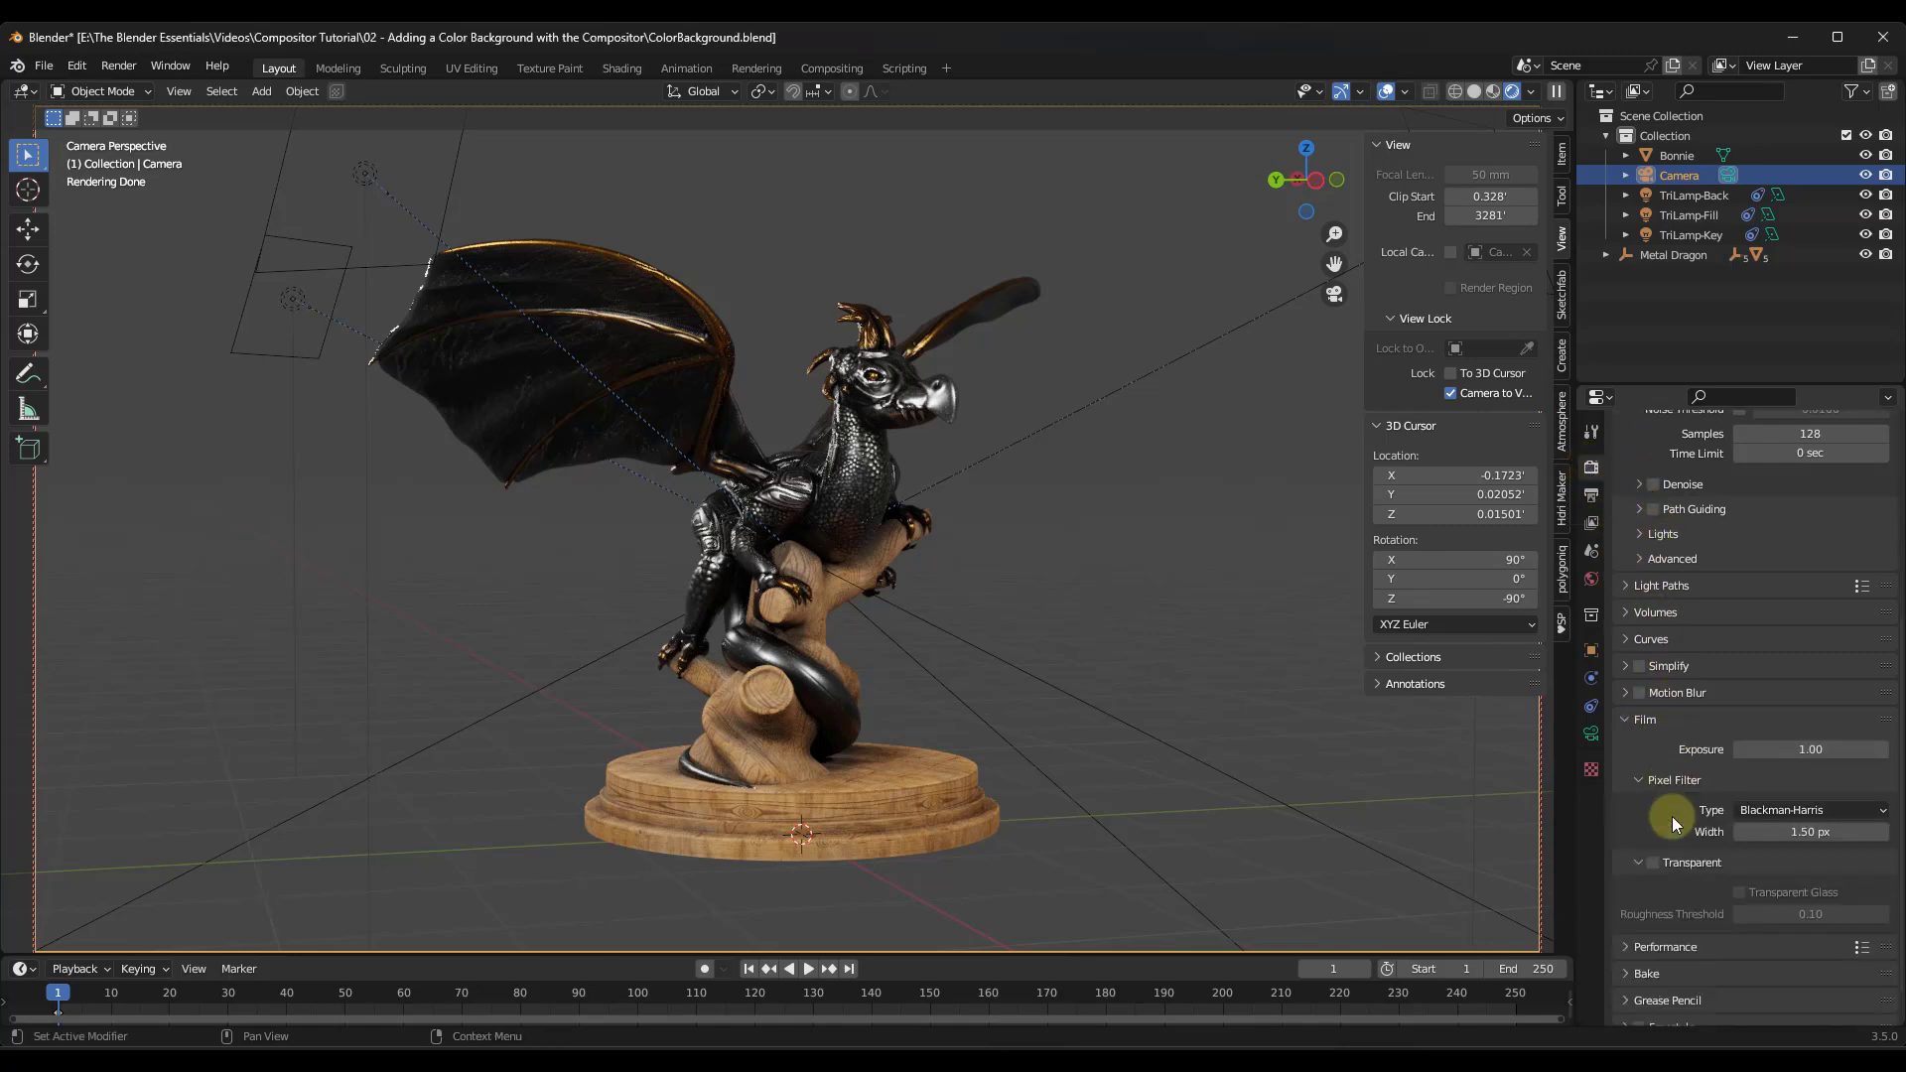
{"action": "left_click", "coordinate": [1652, 863]}
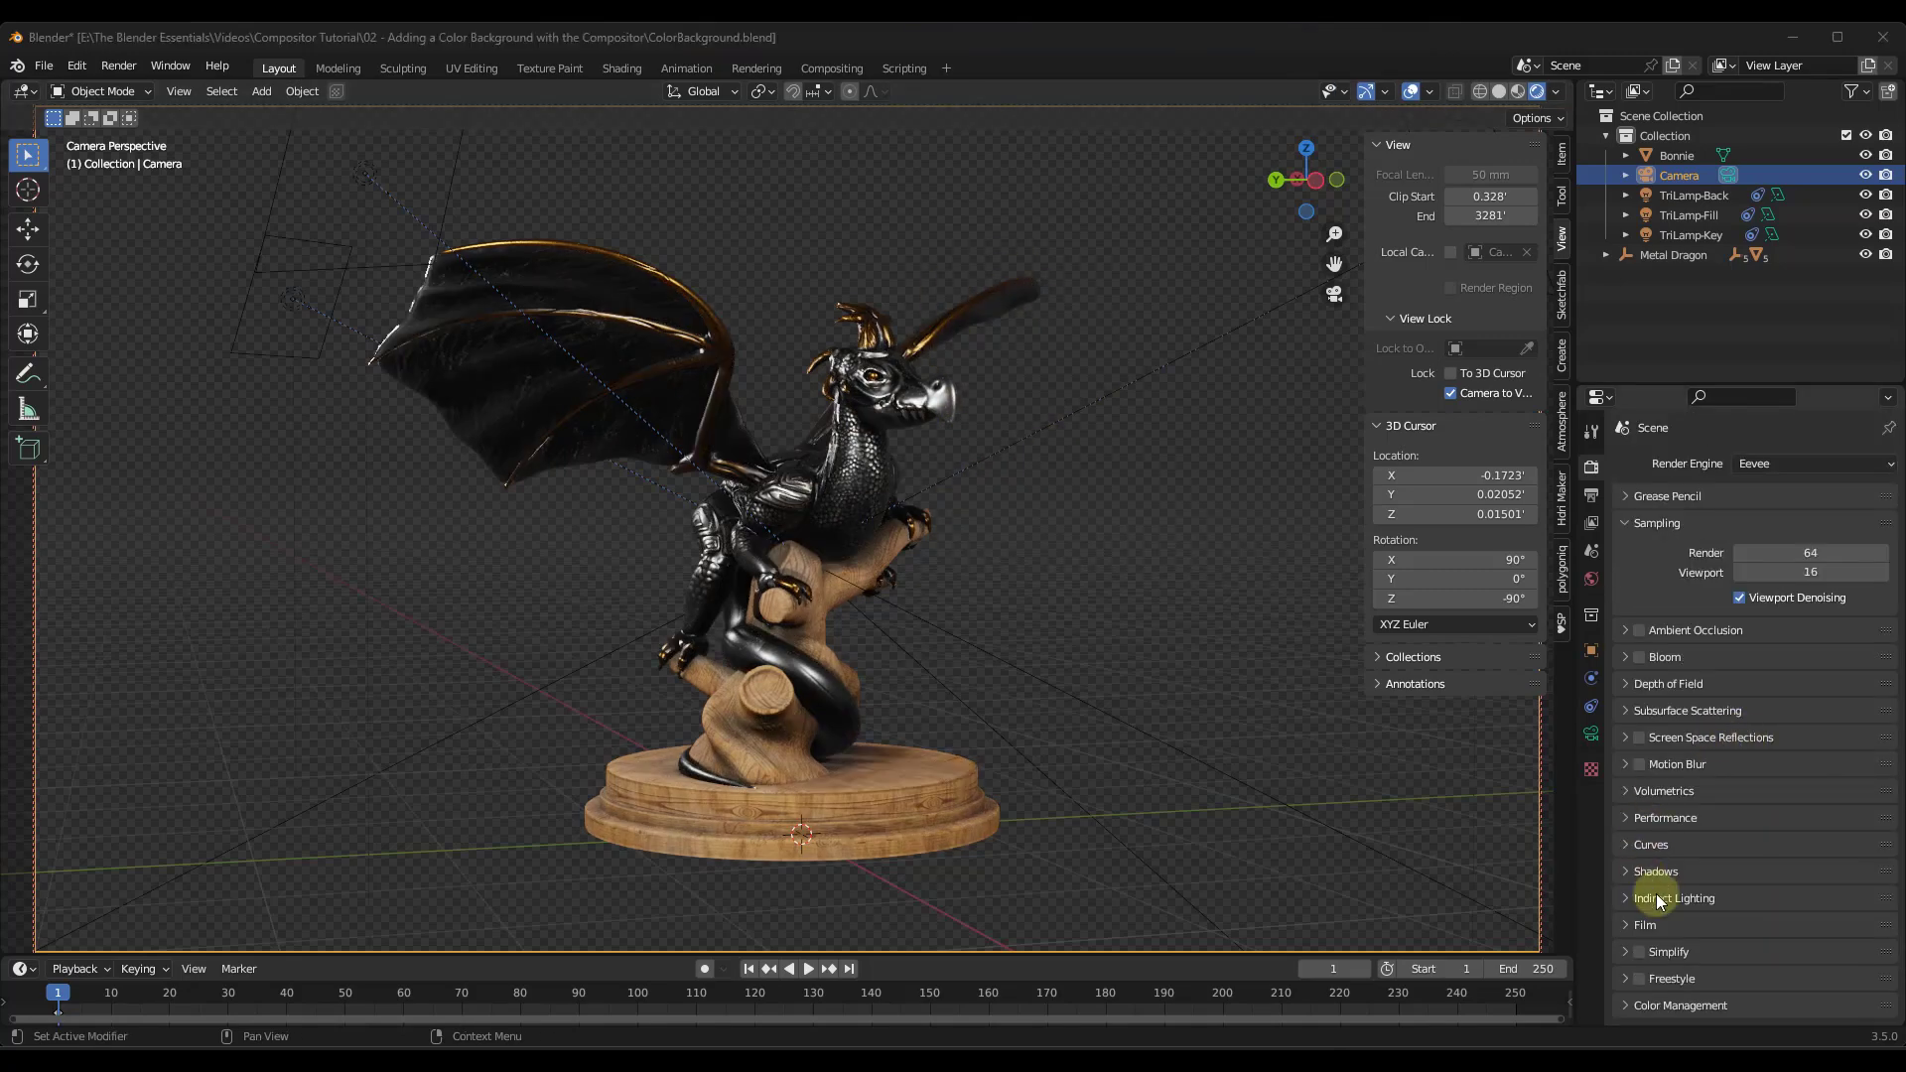
Step: Compare the dragon view with Film transparency off and back on in the Eevee render settings
{"action": "left_click", "coordinate": [1624, 928]}
{"action": "scroll", "coordinate": [1688, 874], "scroll_direction": "down", "scroll_amount": 2}
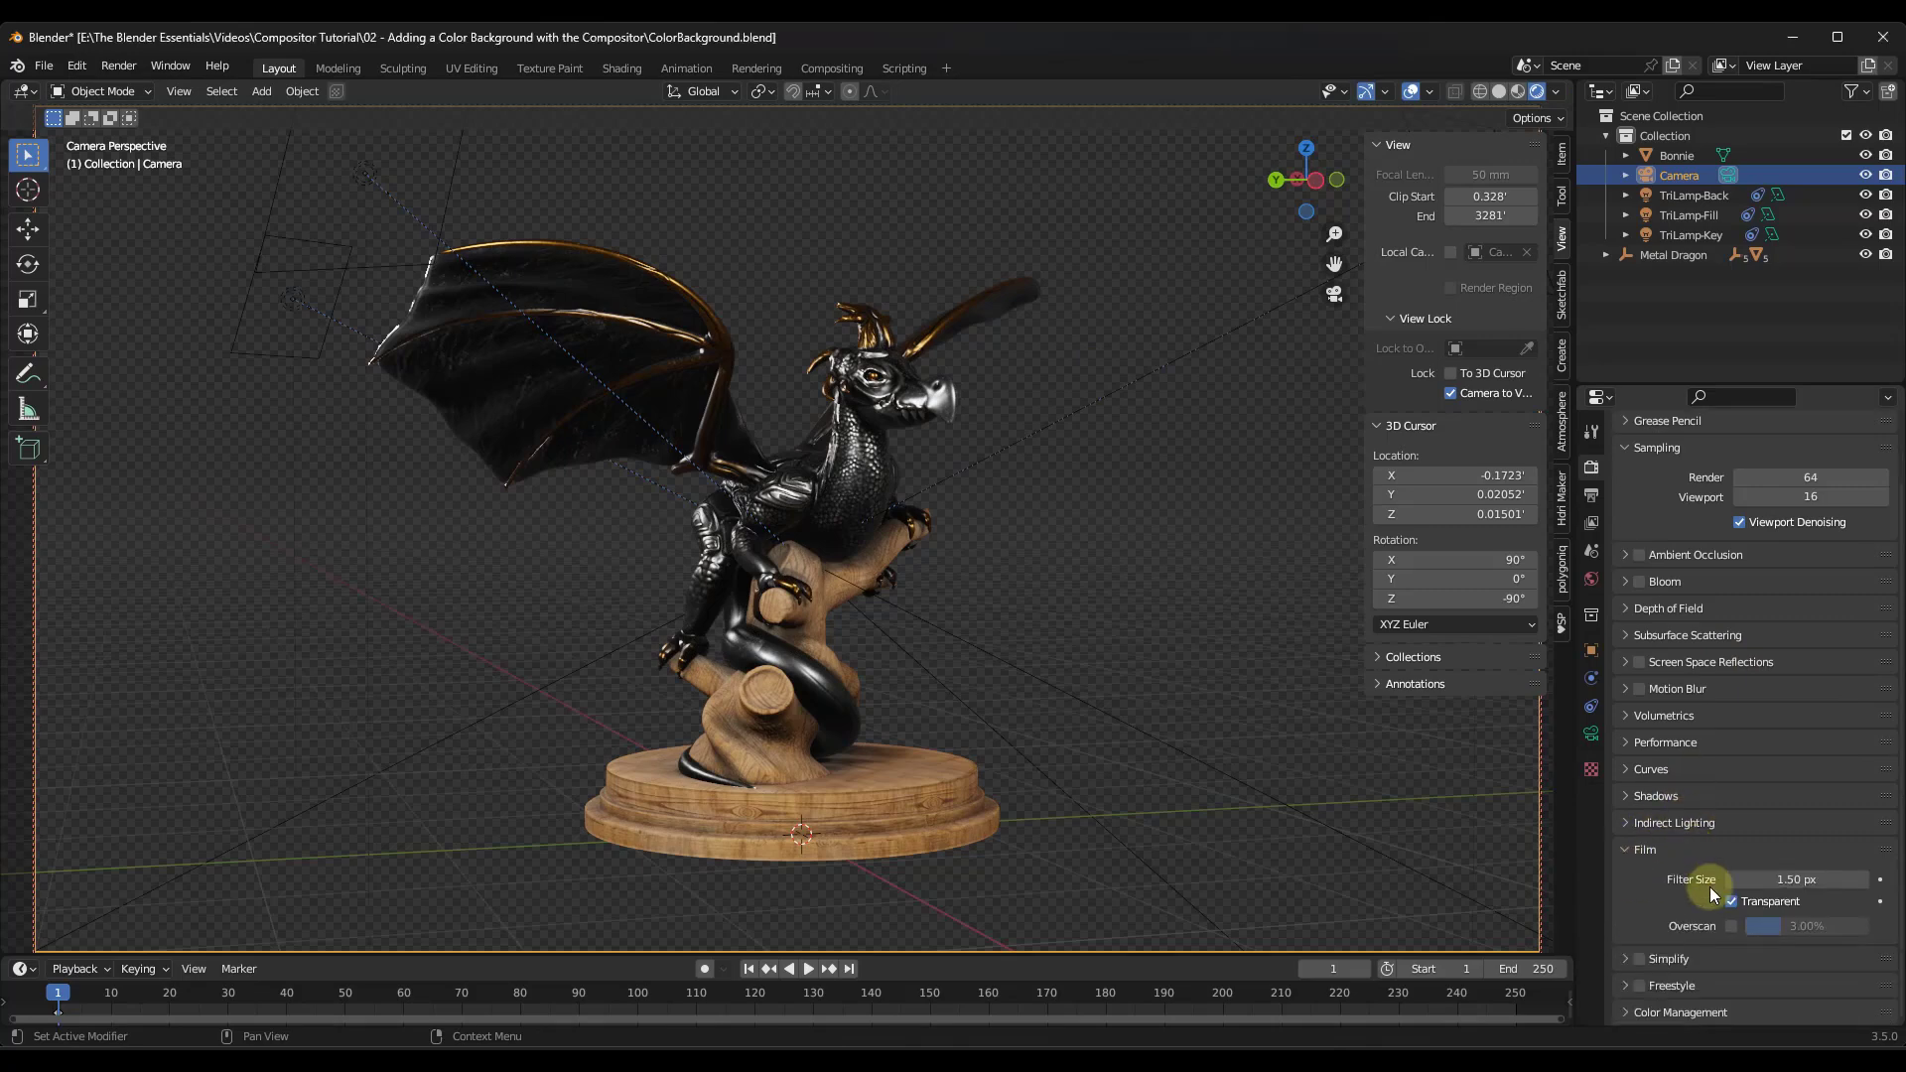
{"action": "left_click", "coordinate": [1732, 903]}
{"action": "left_click", "coordinate": [1732, 903]}
{"action": "middle_click_drag", "start_coordinate": [1075, 564], "coordinate": [1075, 564]}
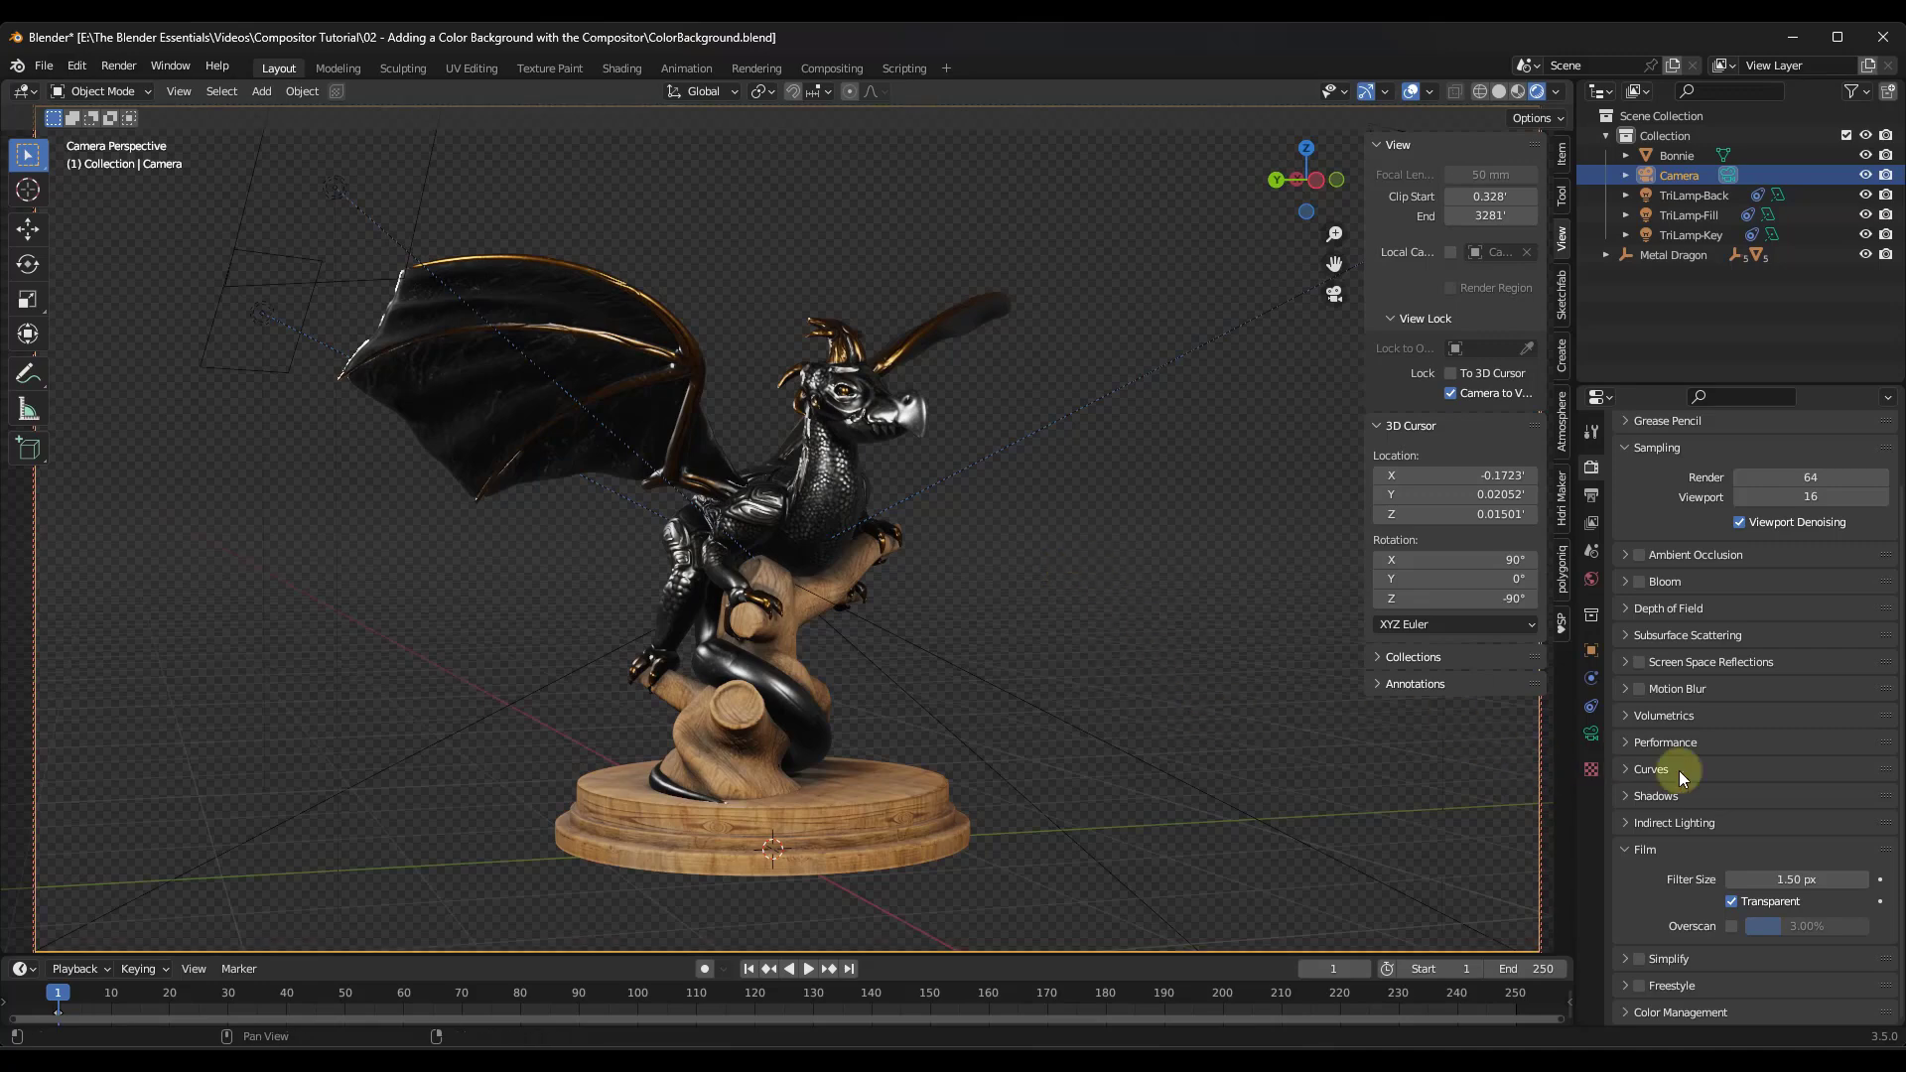
Step: Render the image from the Compositing workspace and close the render result
{"action": "left_click", "coordinate": [832, 67]}
{"action": "left_click", "coordinate": [128, 68]}
{"action": "left_click", "coordinate": [135, 91]}
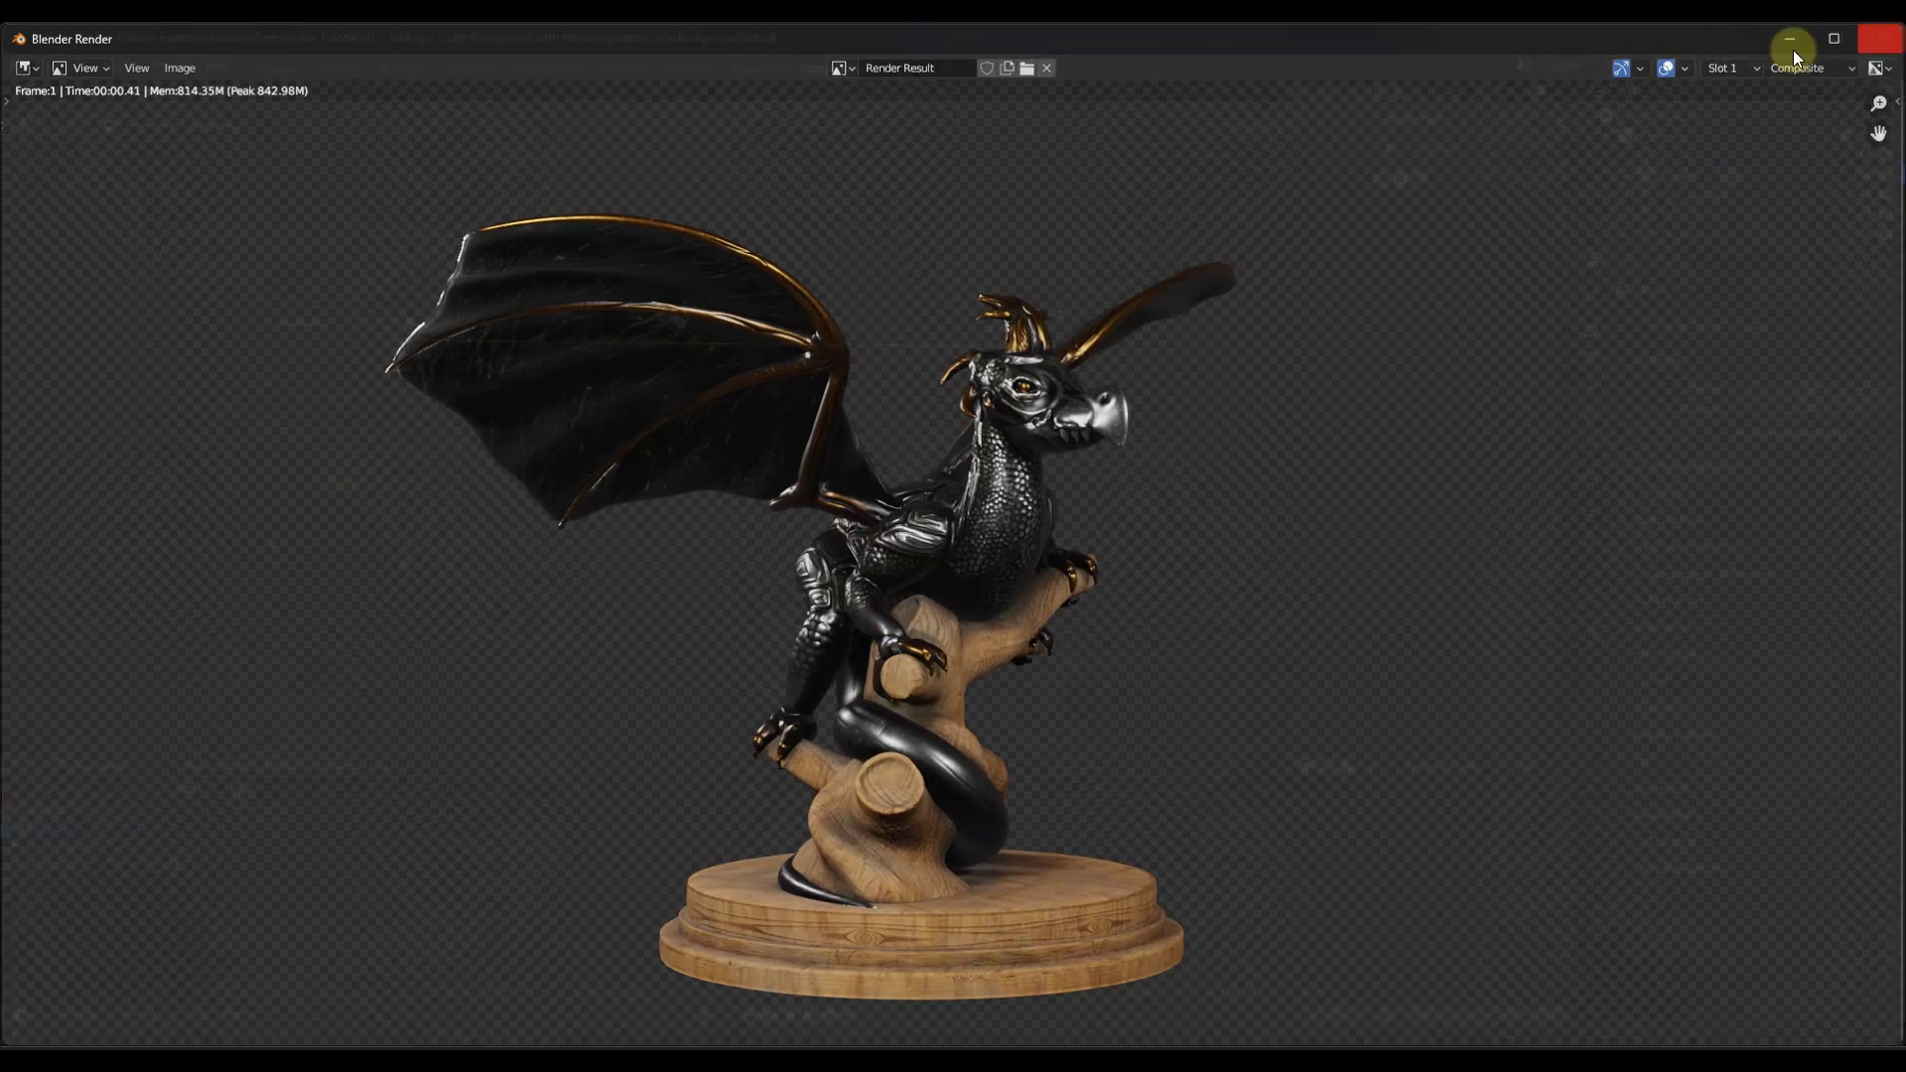
{"action": "left_click", "coordinate": [1883, 36]}
Step: Toggle the node editor's Backdrop off and on to compare, leaving it enabled
{"action": "left_click", "coordinate": [1320, 92]}
{"action": "left_click", "coordinate": [1318, 91]}
{"action": "left_click", "coordinate": [1319, 91]}
{"action": "left_click", "coordinate": [1318, 91]}
{"action": "left_click", "coordinate": [1318, 92]}
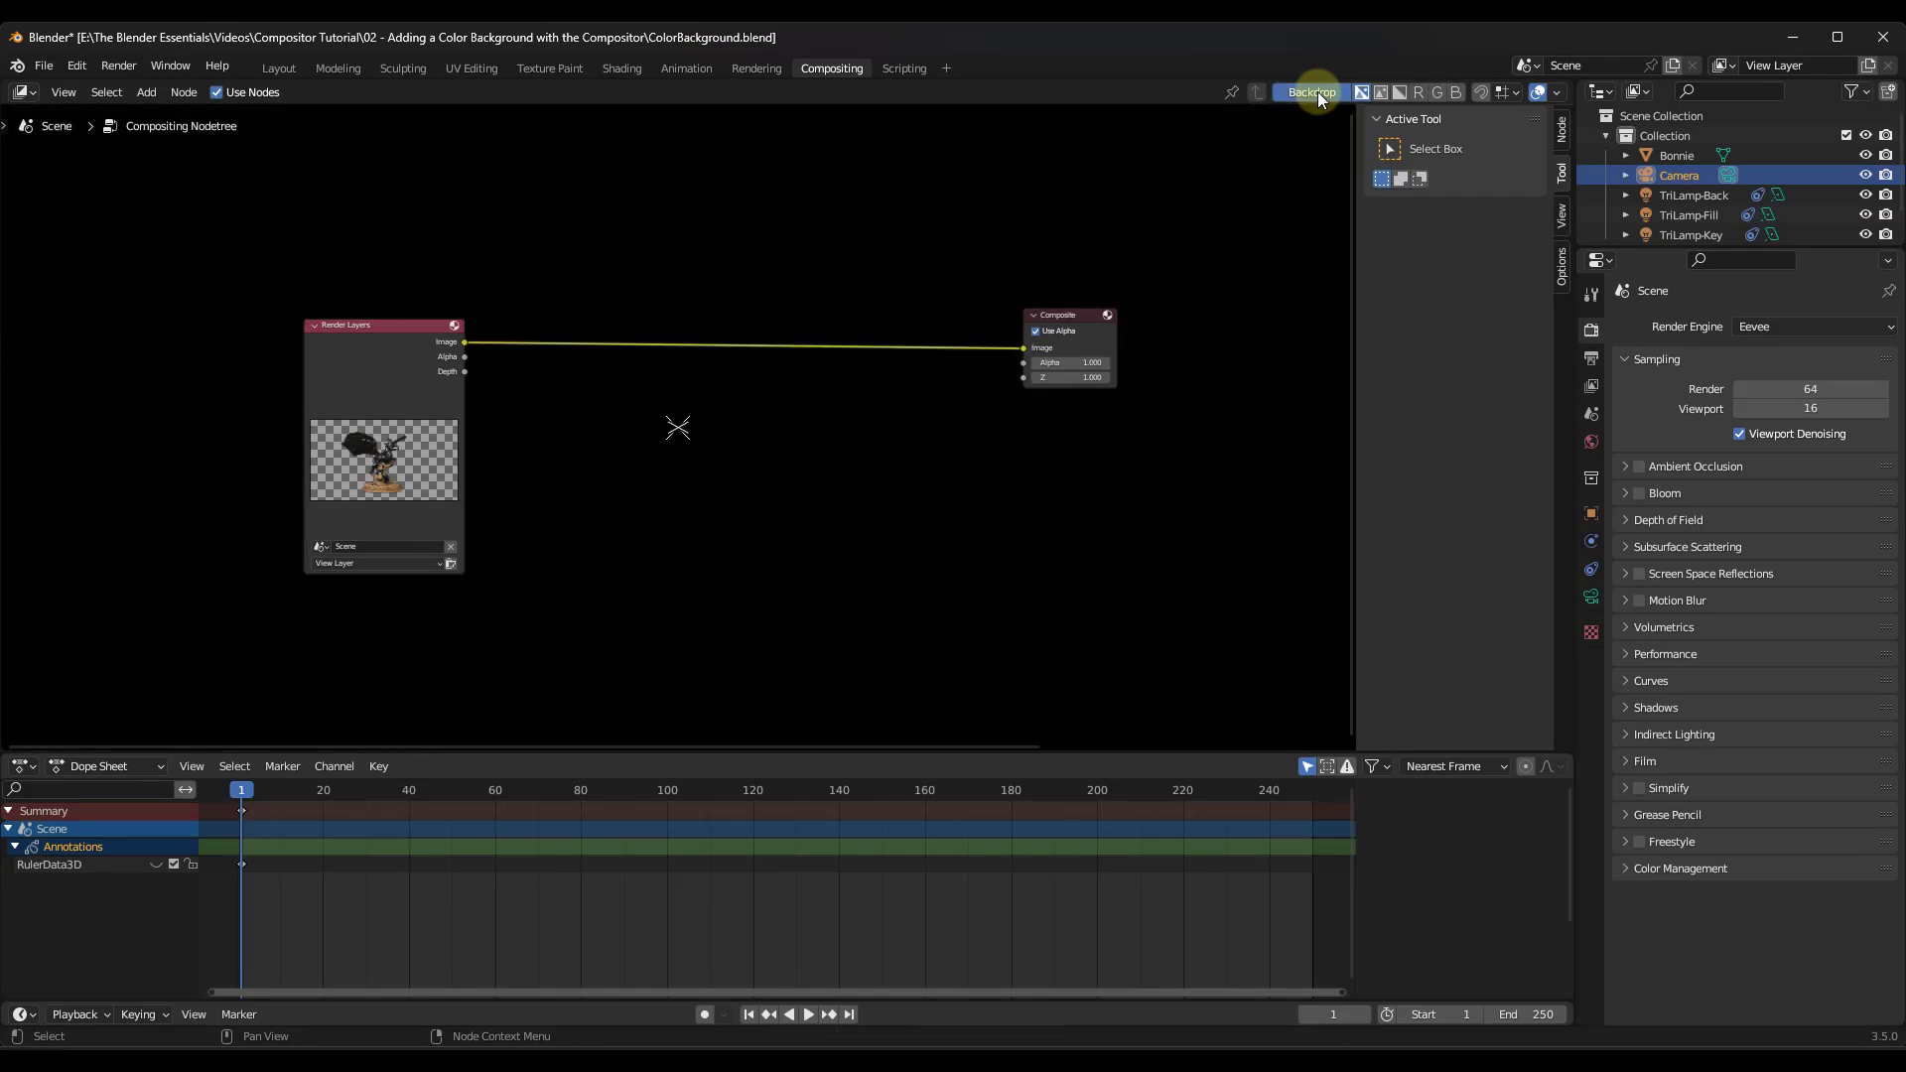
{"action": "left_click", "coordinate": [1318, 91]}
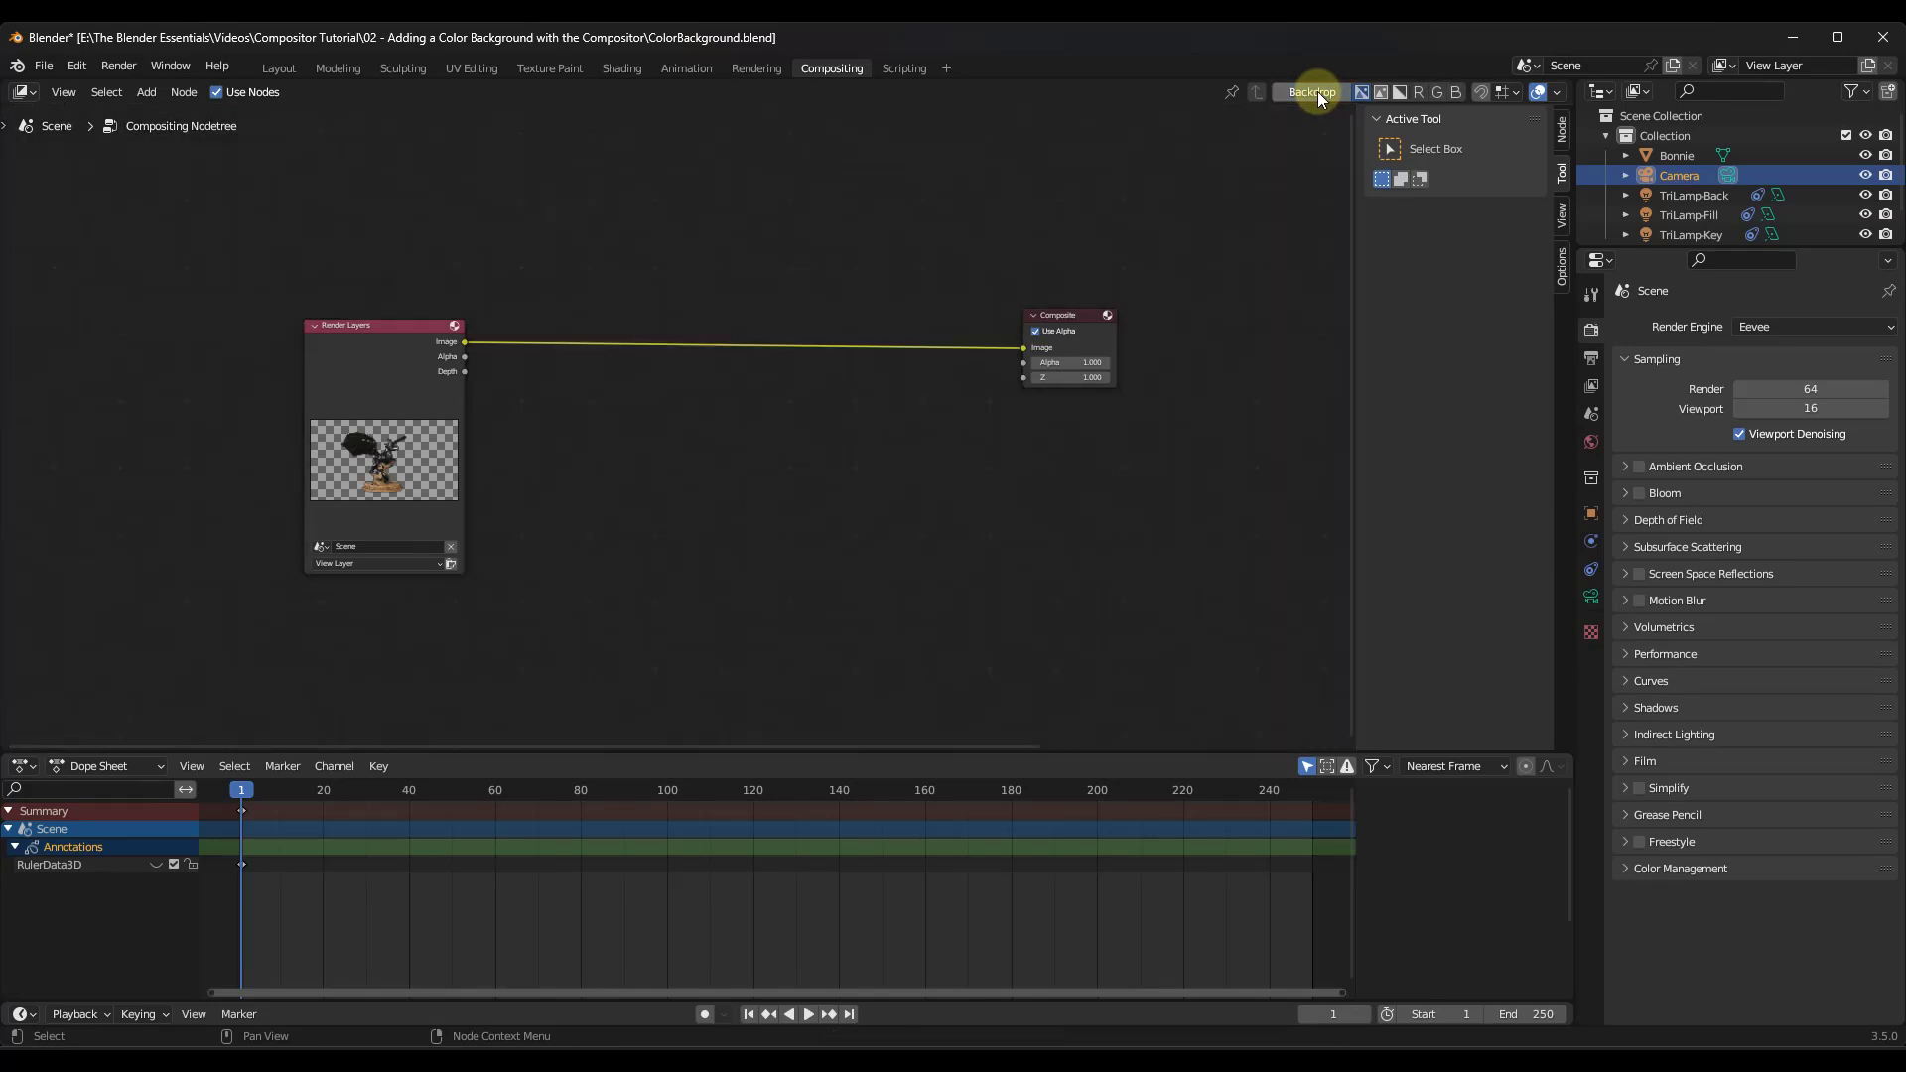
{"action": "left_click", "coordinate": [1318, 91]}
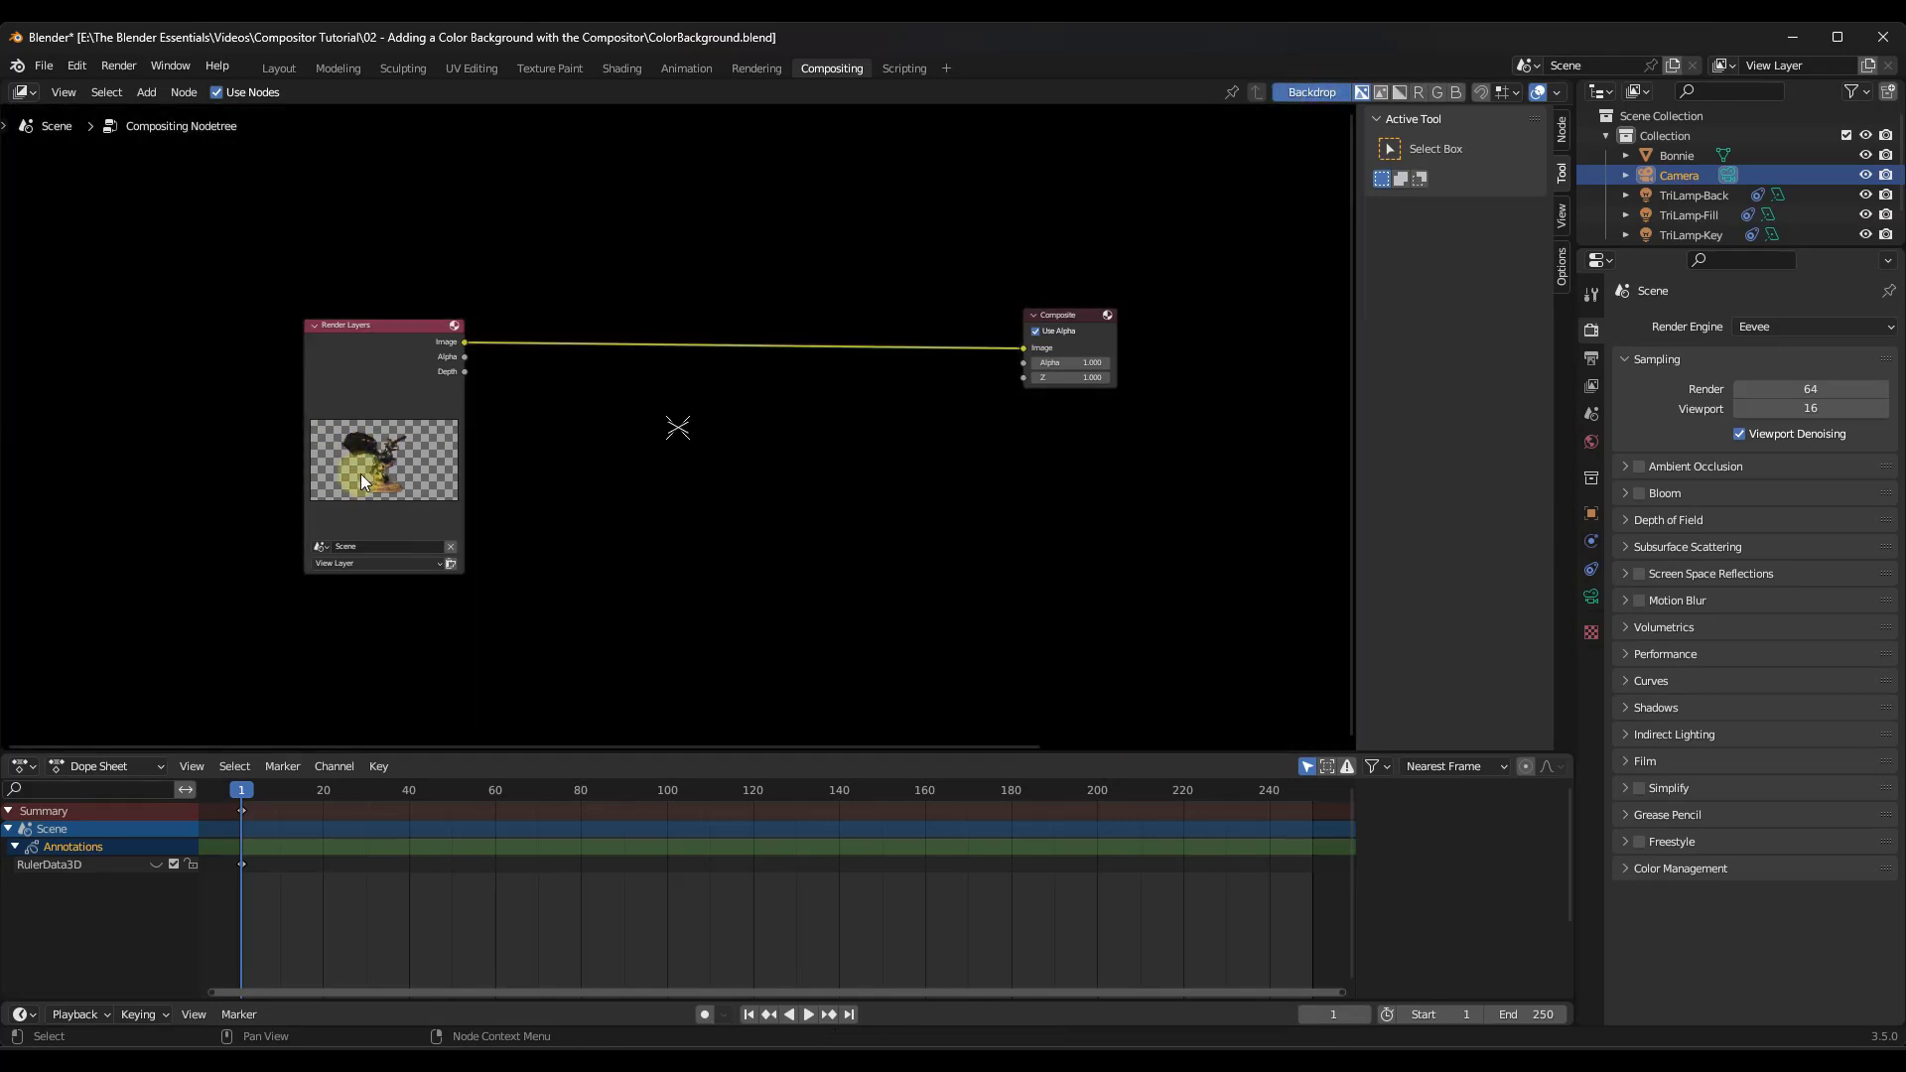
Step: Add a Viewer node below the Composite node and link the Render Layers Image output to its Image input
{"action": "key", "text": "shift+a"}
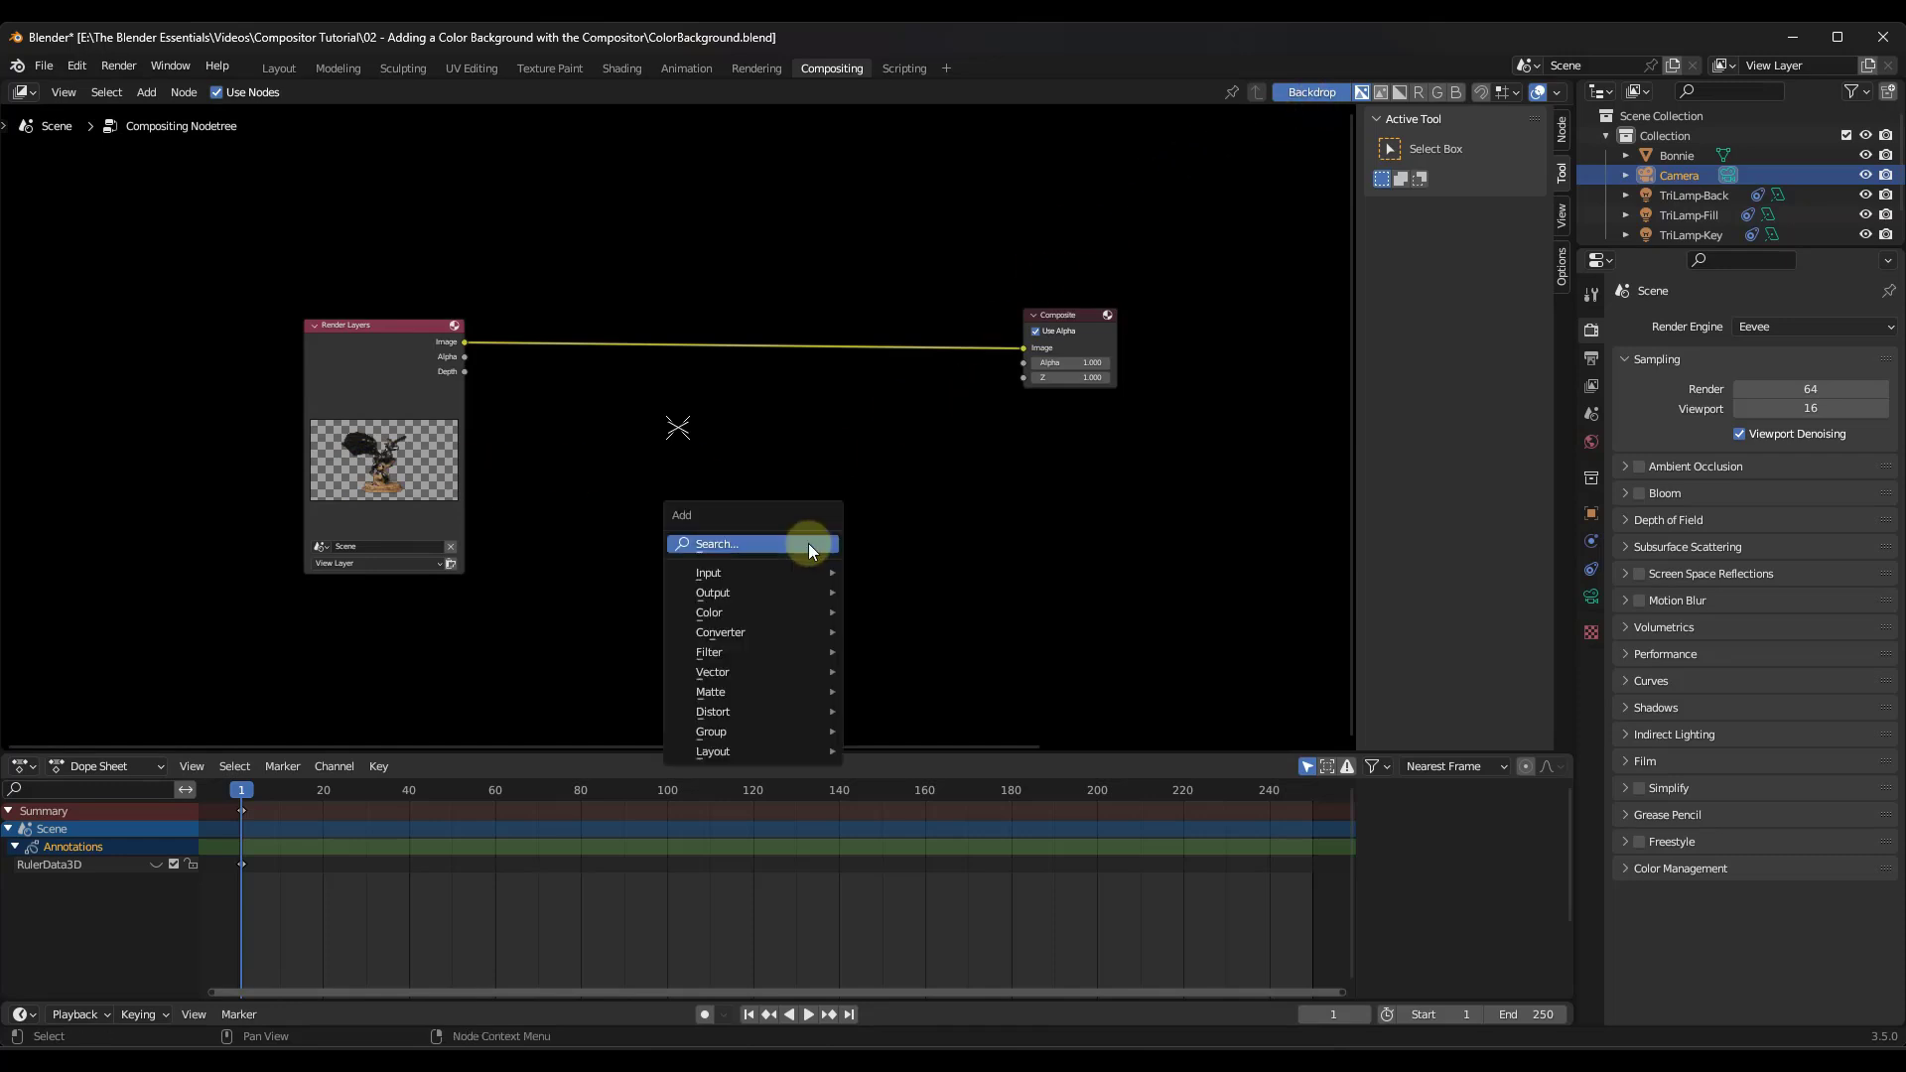
{"action": "left_click", "coordinate": [808, 544]}
{"action": "type", "text": "view"}
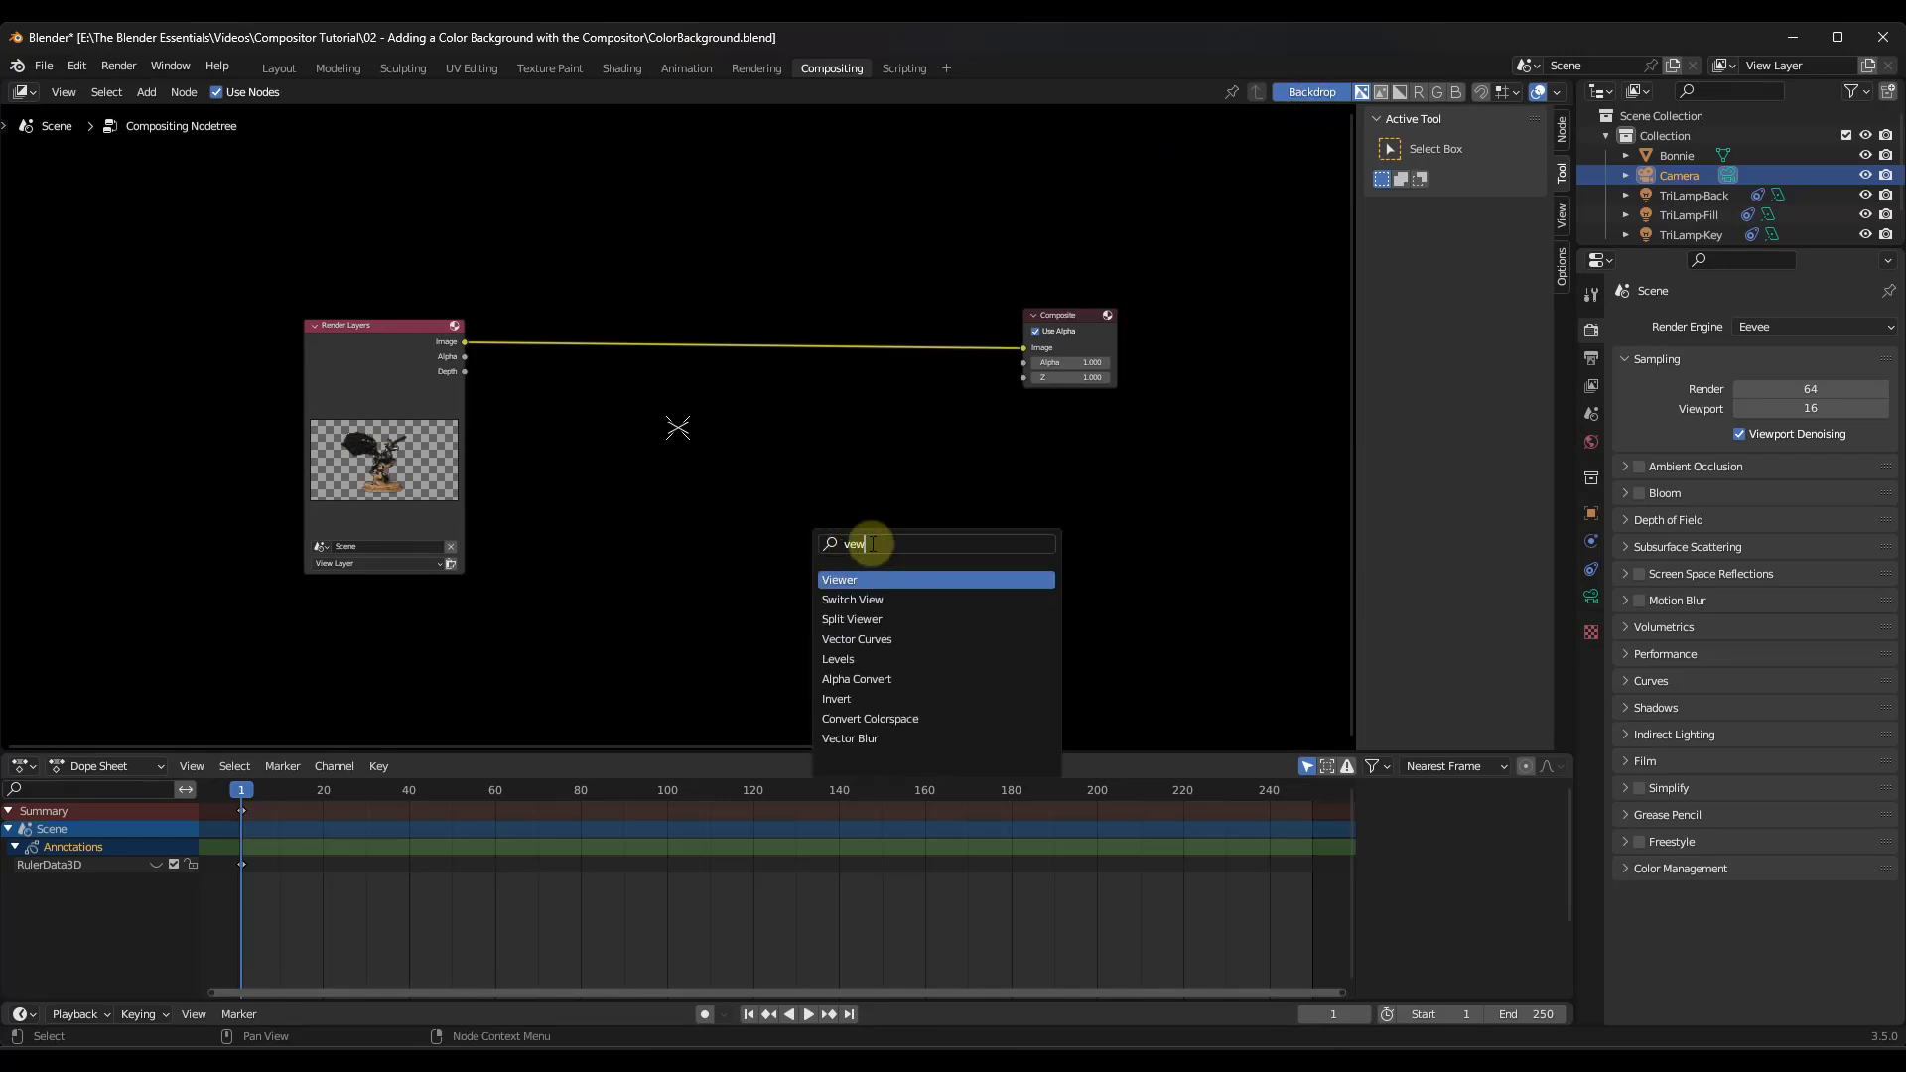
{"action": "key", "text": "Return"}
{"action": "left_click", "coordinate": [1014, 525]}
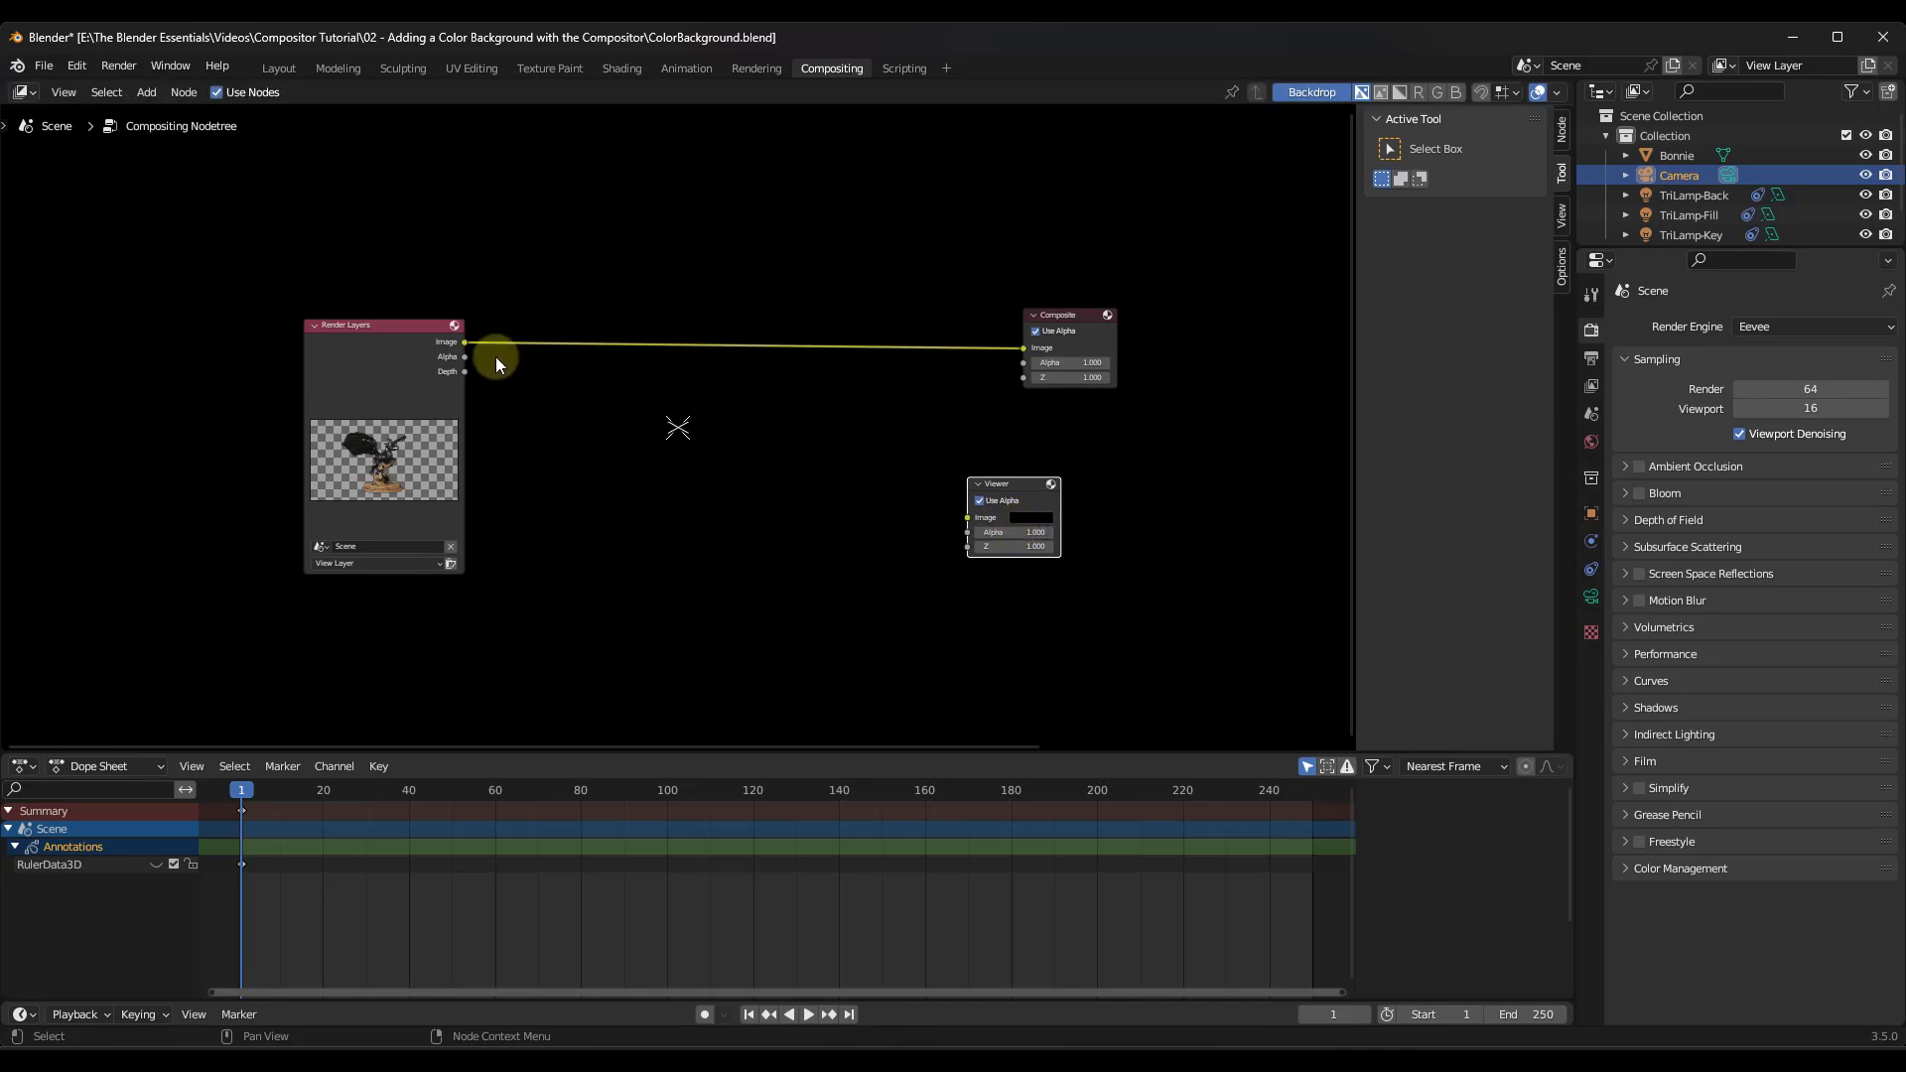
{"action": "left_click_drag", "start_coordinate": [467, 344], "coordinate": [1086, 429]}
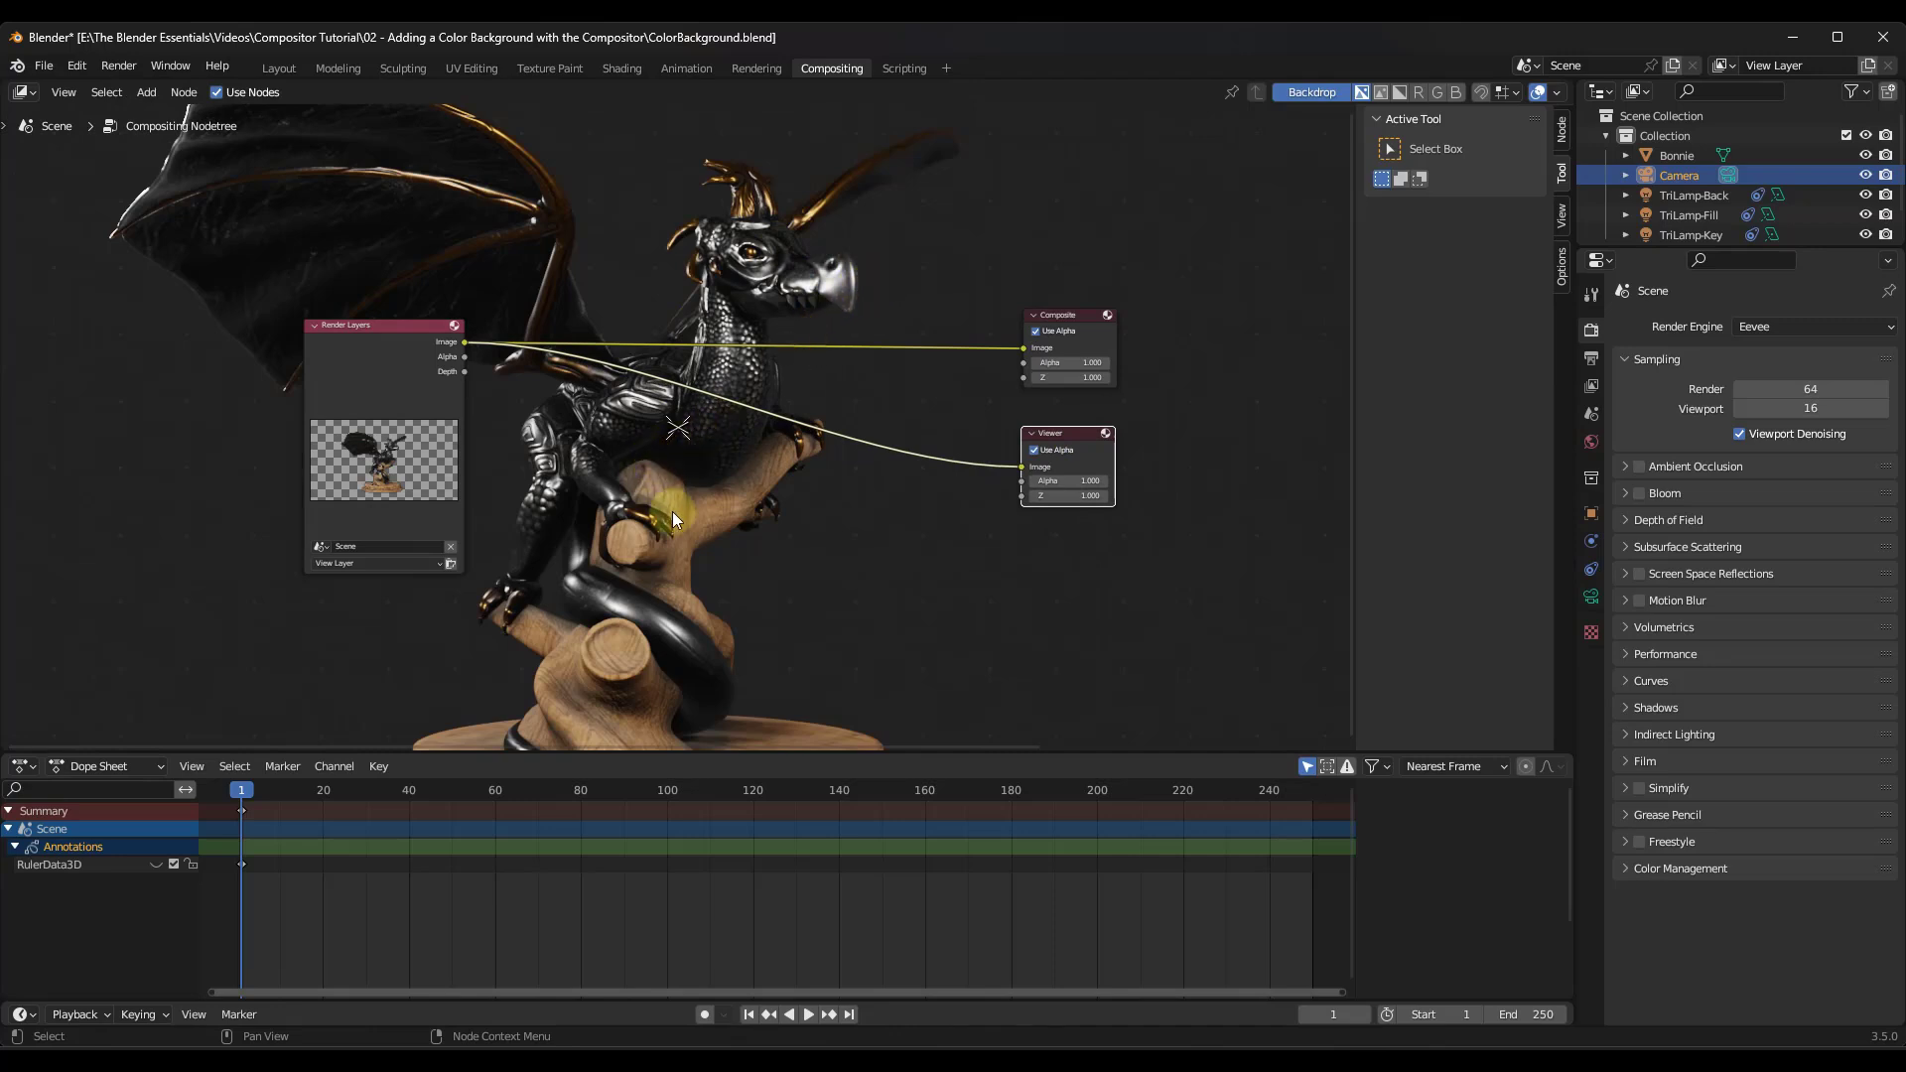
{"action": "left_click_drag", "start_coordinate": [1066, 433], "coordinate": [1072, 452]}
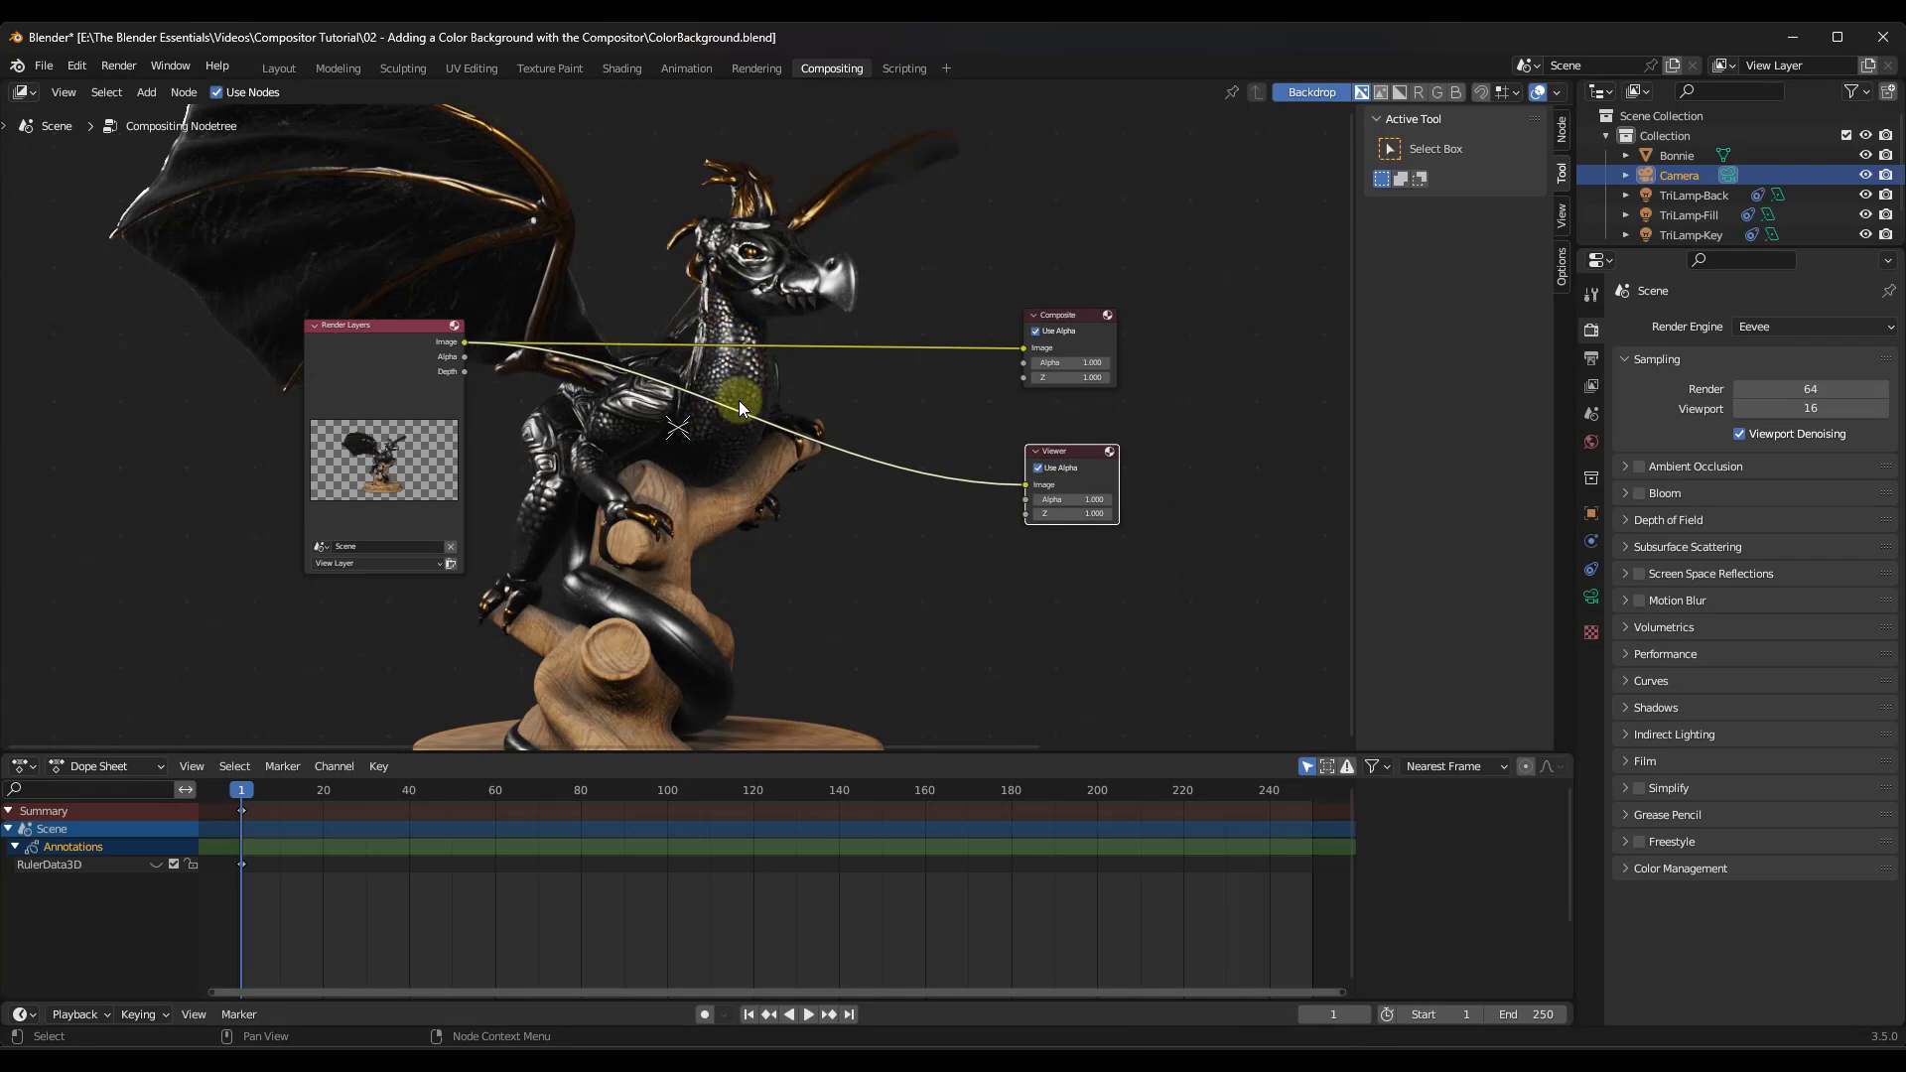
Step: Link the Render Layers Alpha output to the Viewer's Image input to preview the alpha mask
{"action": "left_click_drag", "start_coordinate": [465, 358], "coordinate": [1026, 486]}
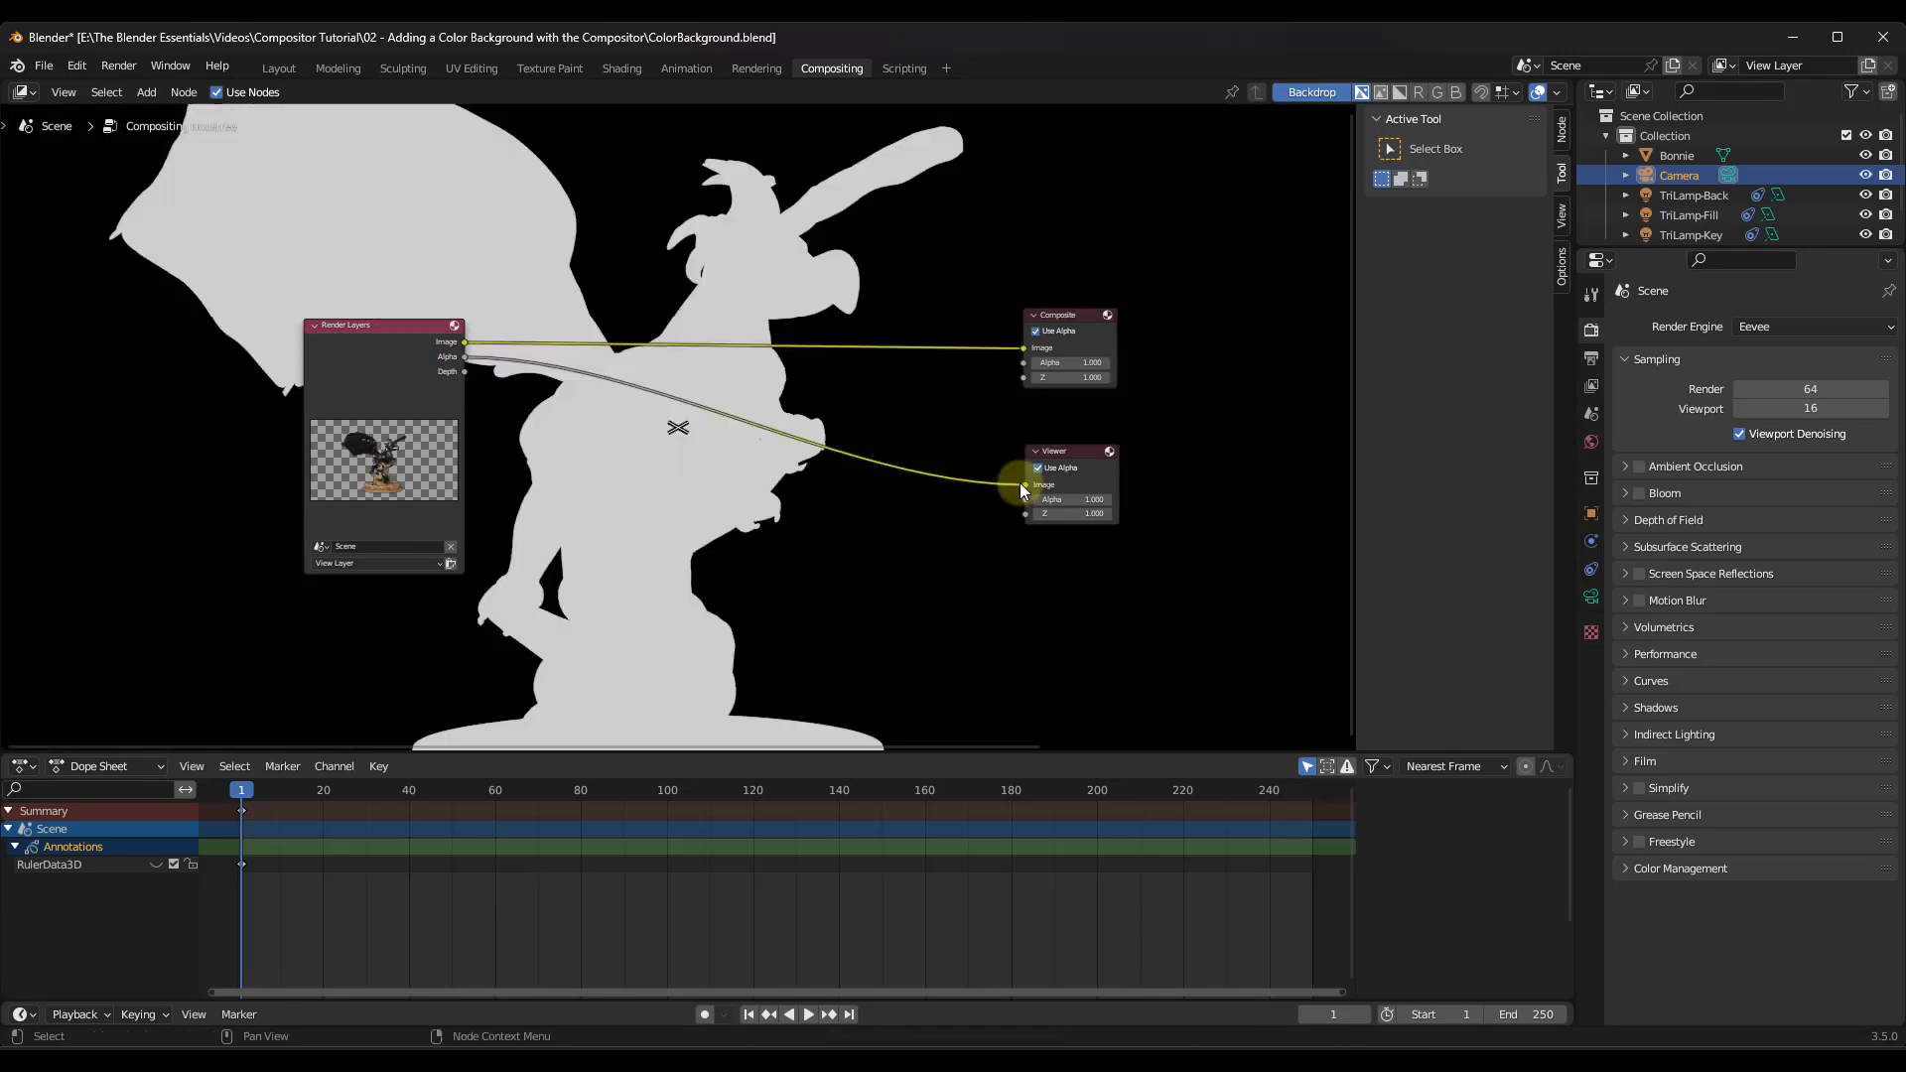
{"action": "scroll", "coordinate": [856, 450], "scroll_direction": "down", "scroll_amount": 2}
{"action": "scroll", "coordinate": [715, 454], "scroll_direction": "up", "scroll_amount": 1}
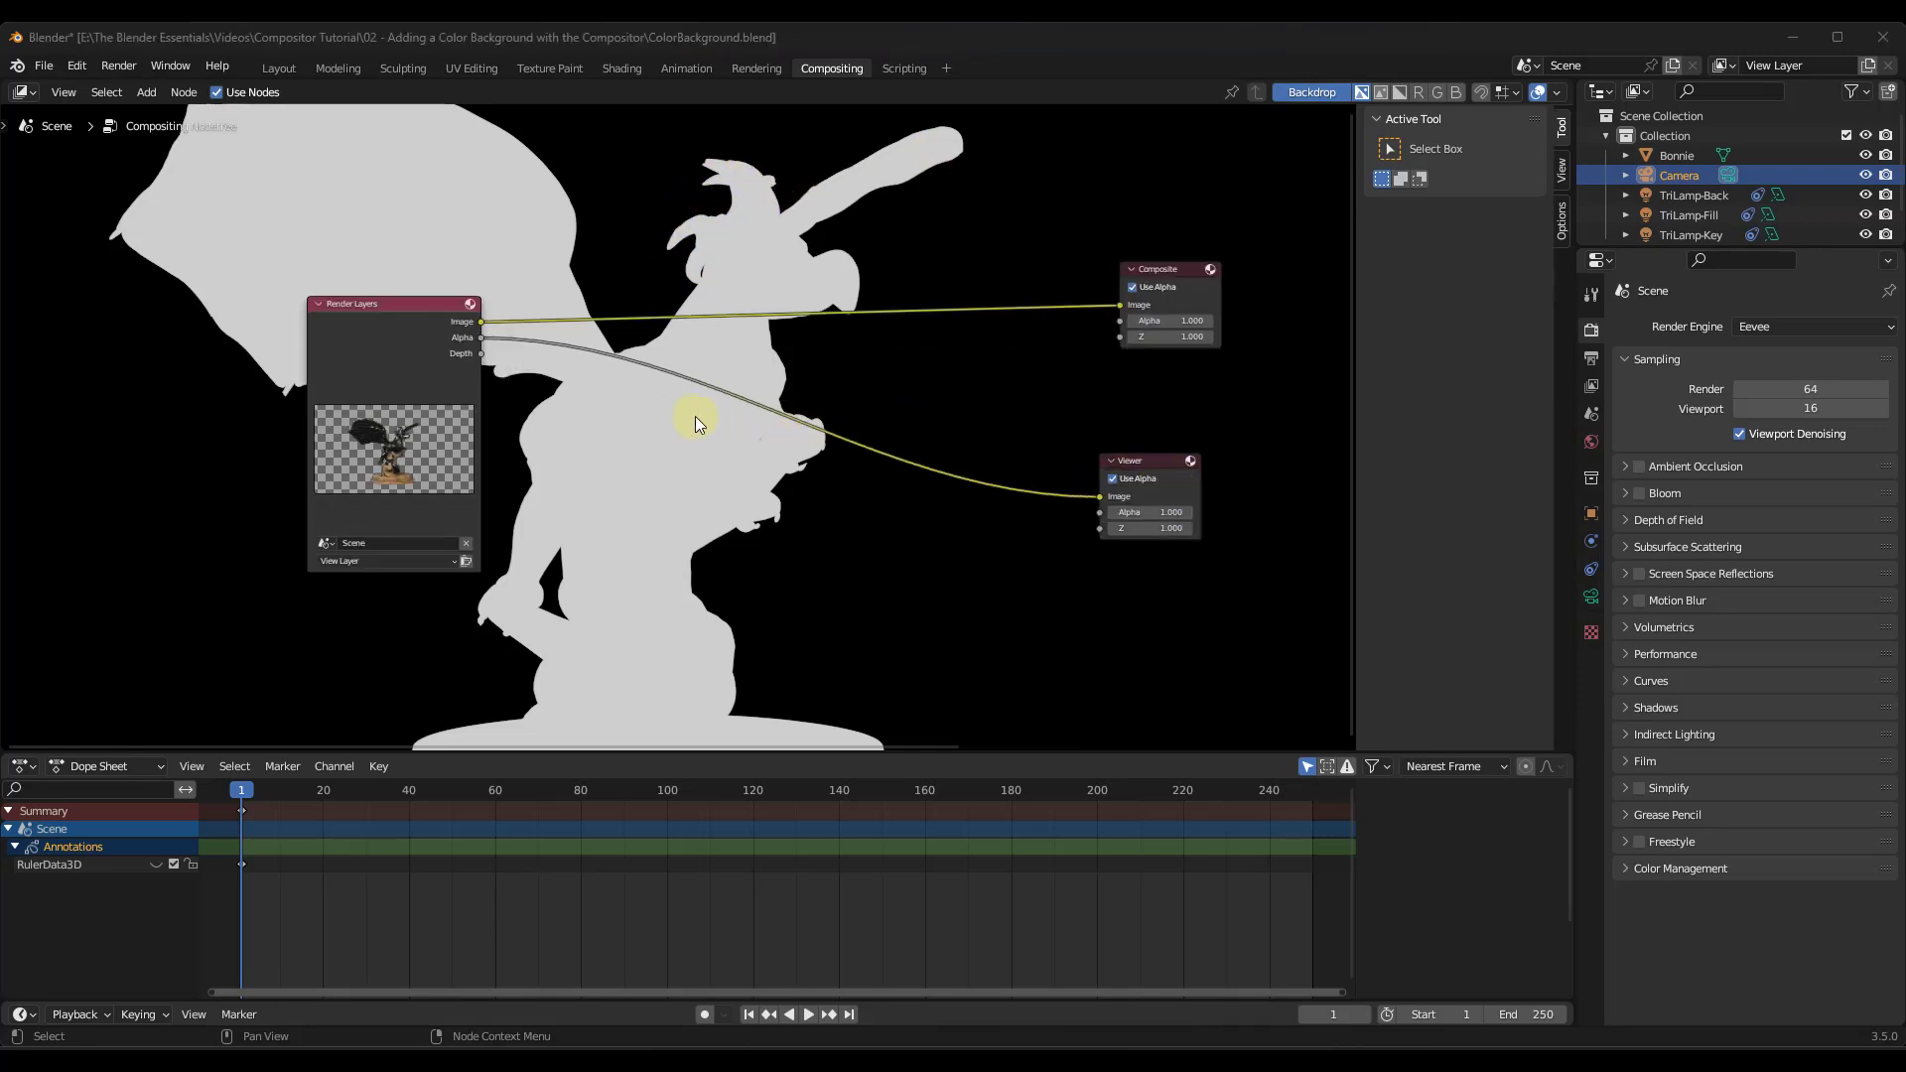
{"action": "scroll", "coordinate": [693, 417], "scroll_direction": "down", "scroll_amount": 1}
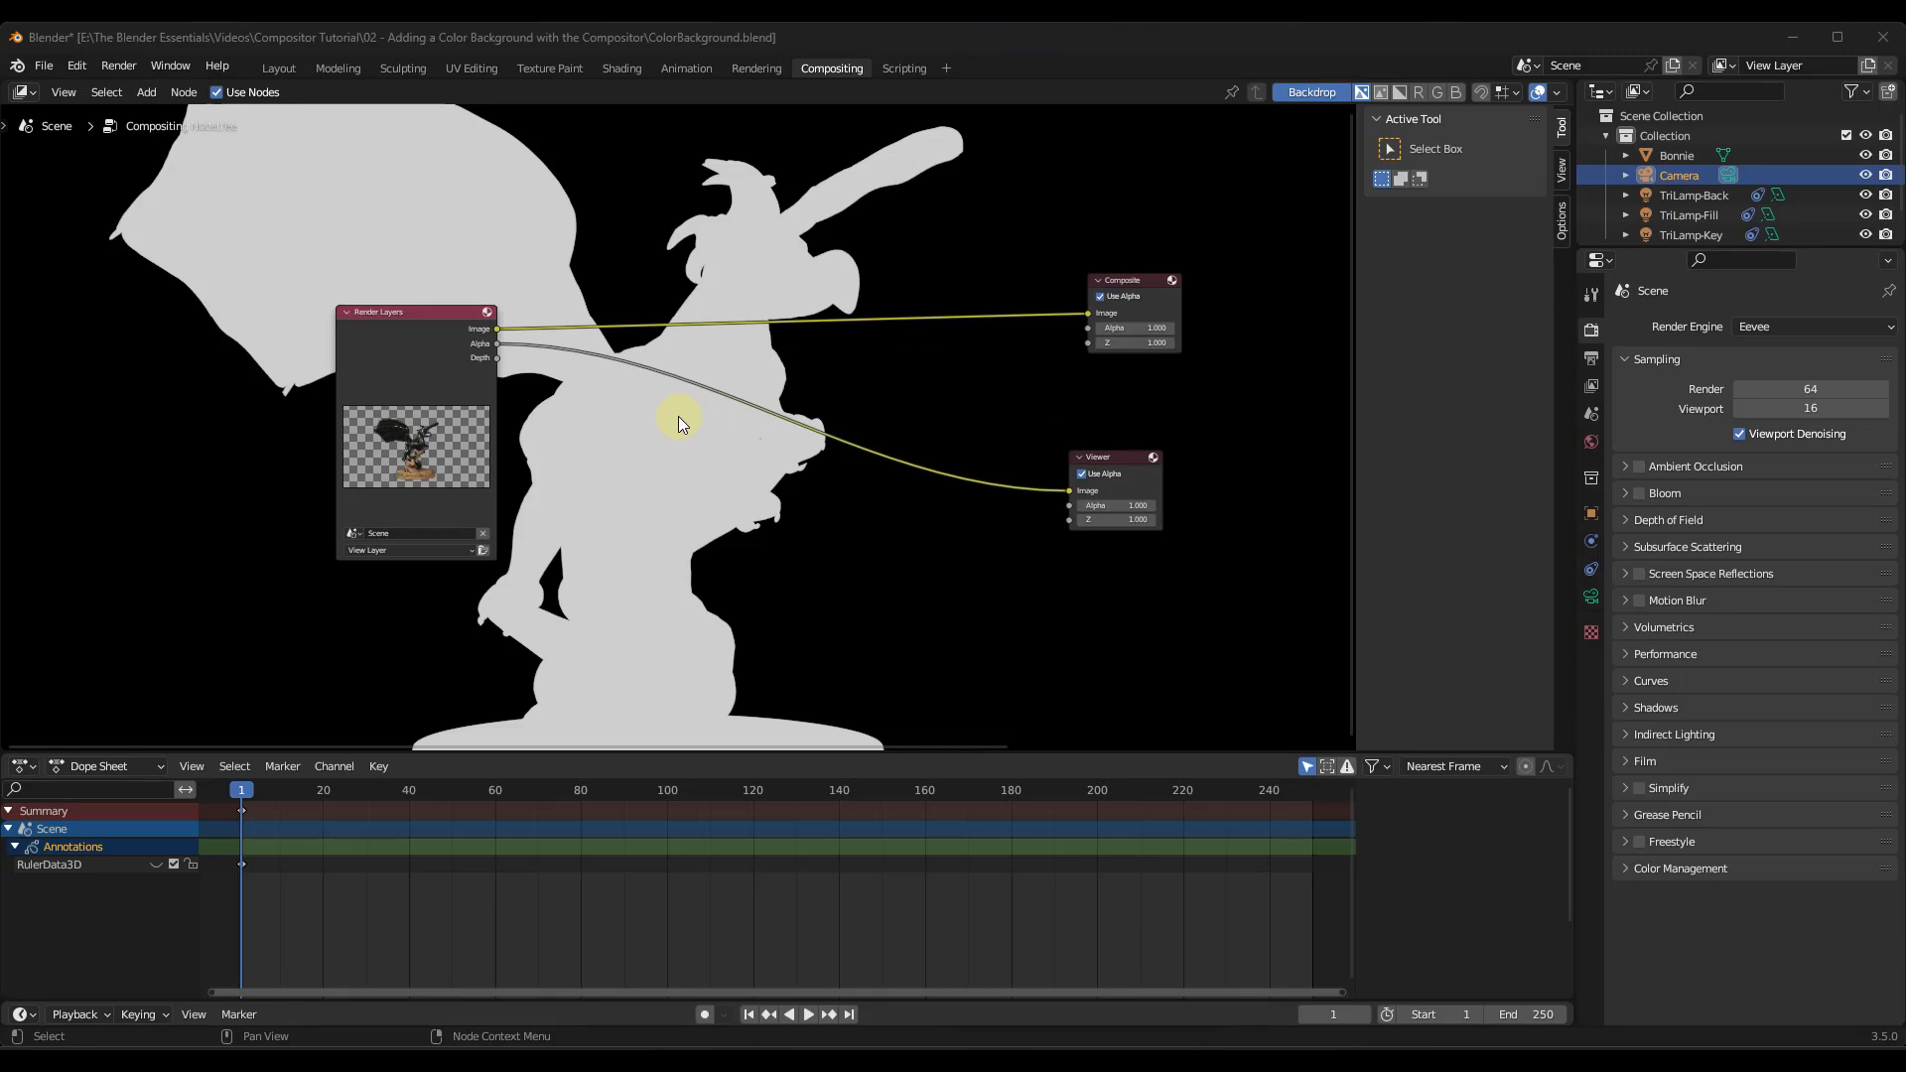
{"action": "scroll", "coordinate": [677, 417], "scroll_direction": "up", "scroll_amount": 1}
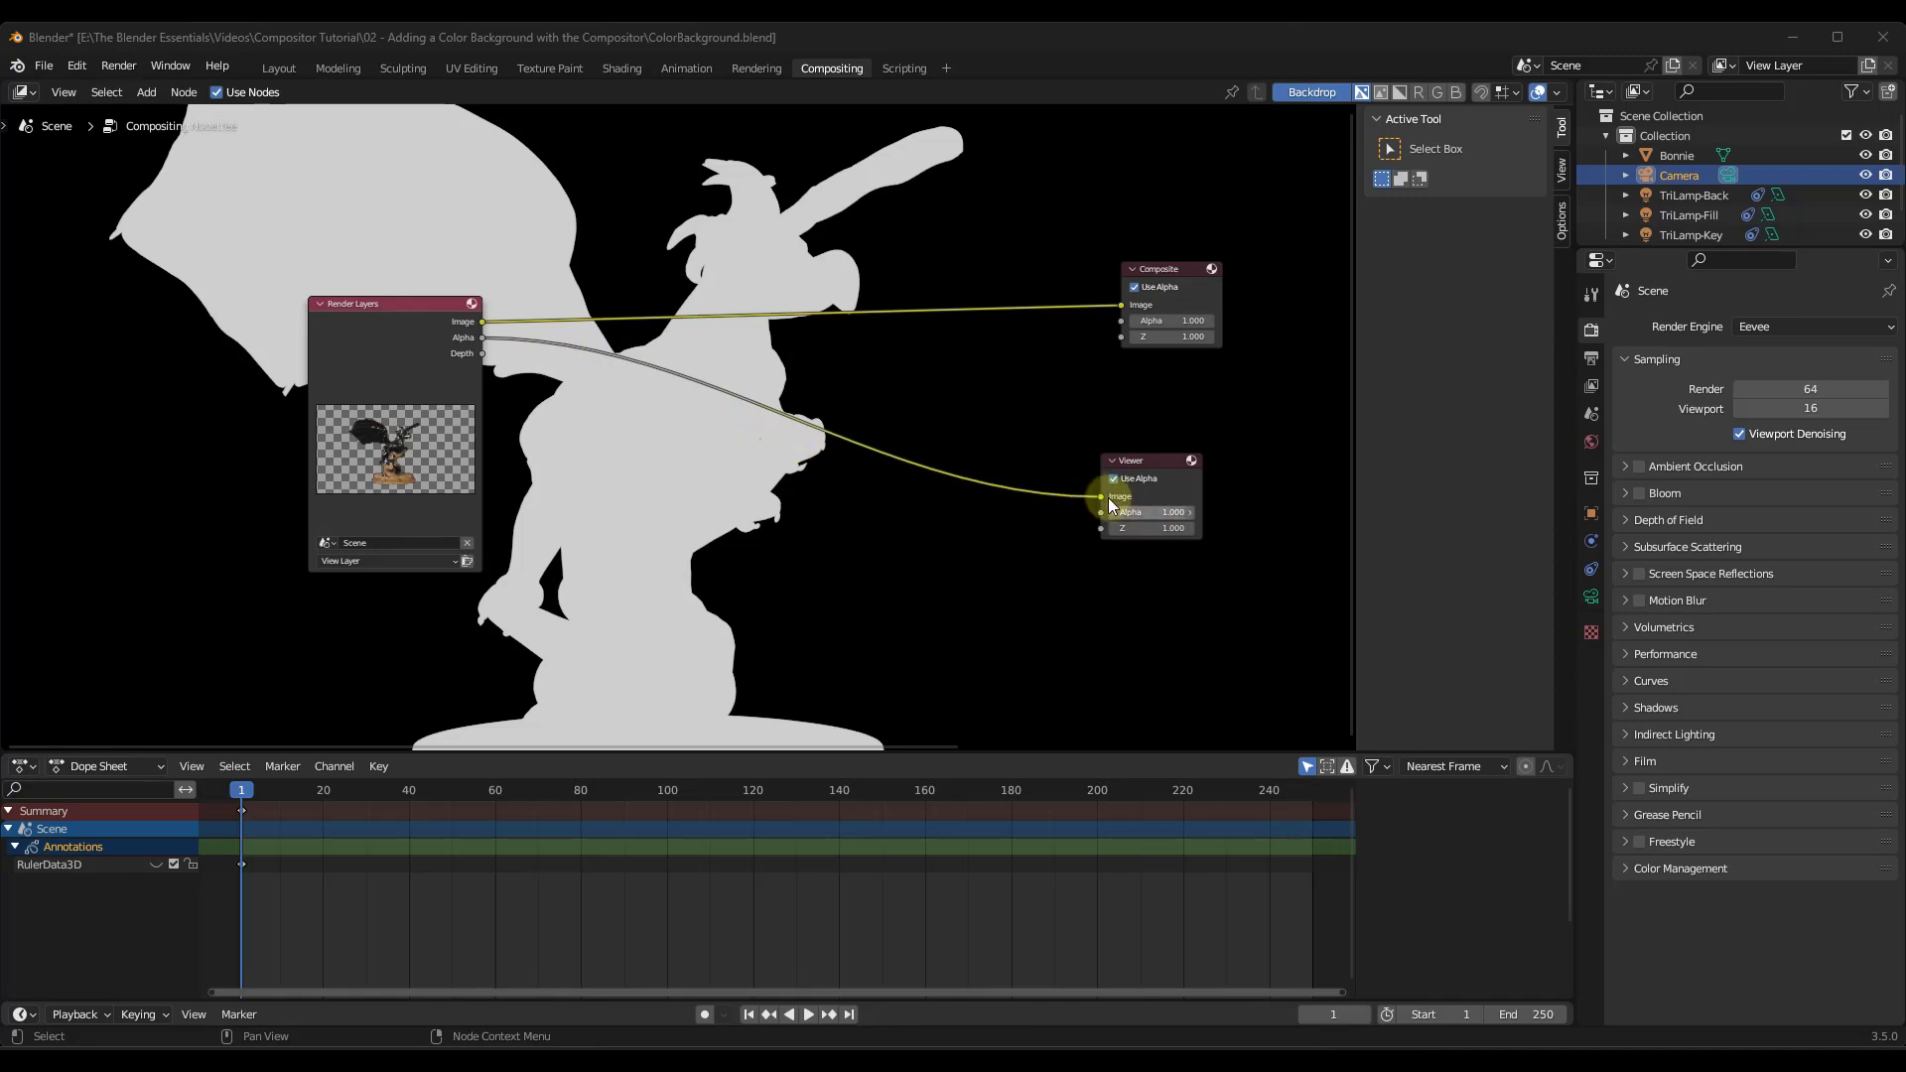
Step: Disconnect the Alpha link from the Viewer and add a Mix node between the Render Layers node and the output nodes
{"action": "left_click_drag", "start_coordinate": [1100, 496], "coordinate": [681, 434]}
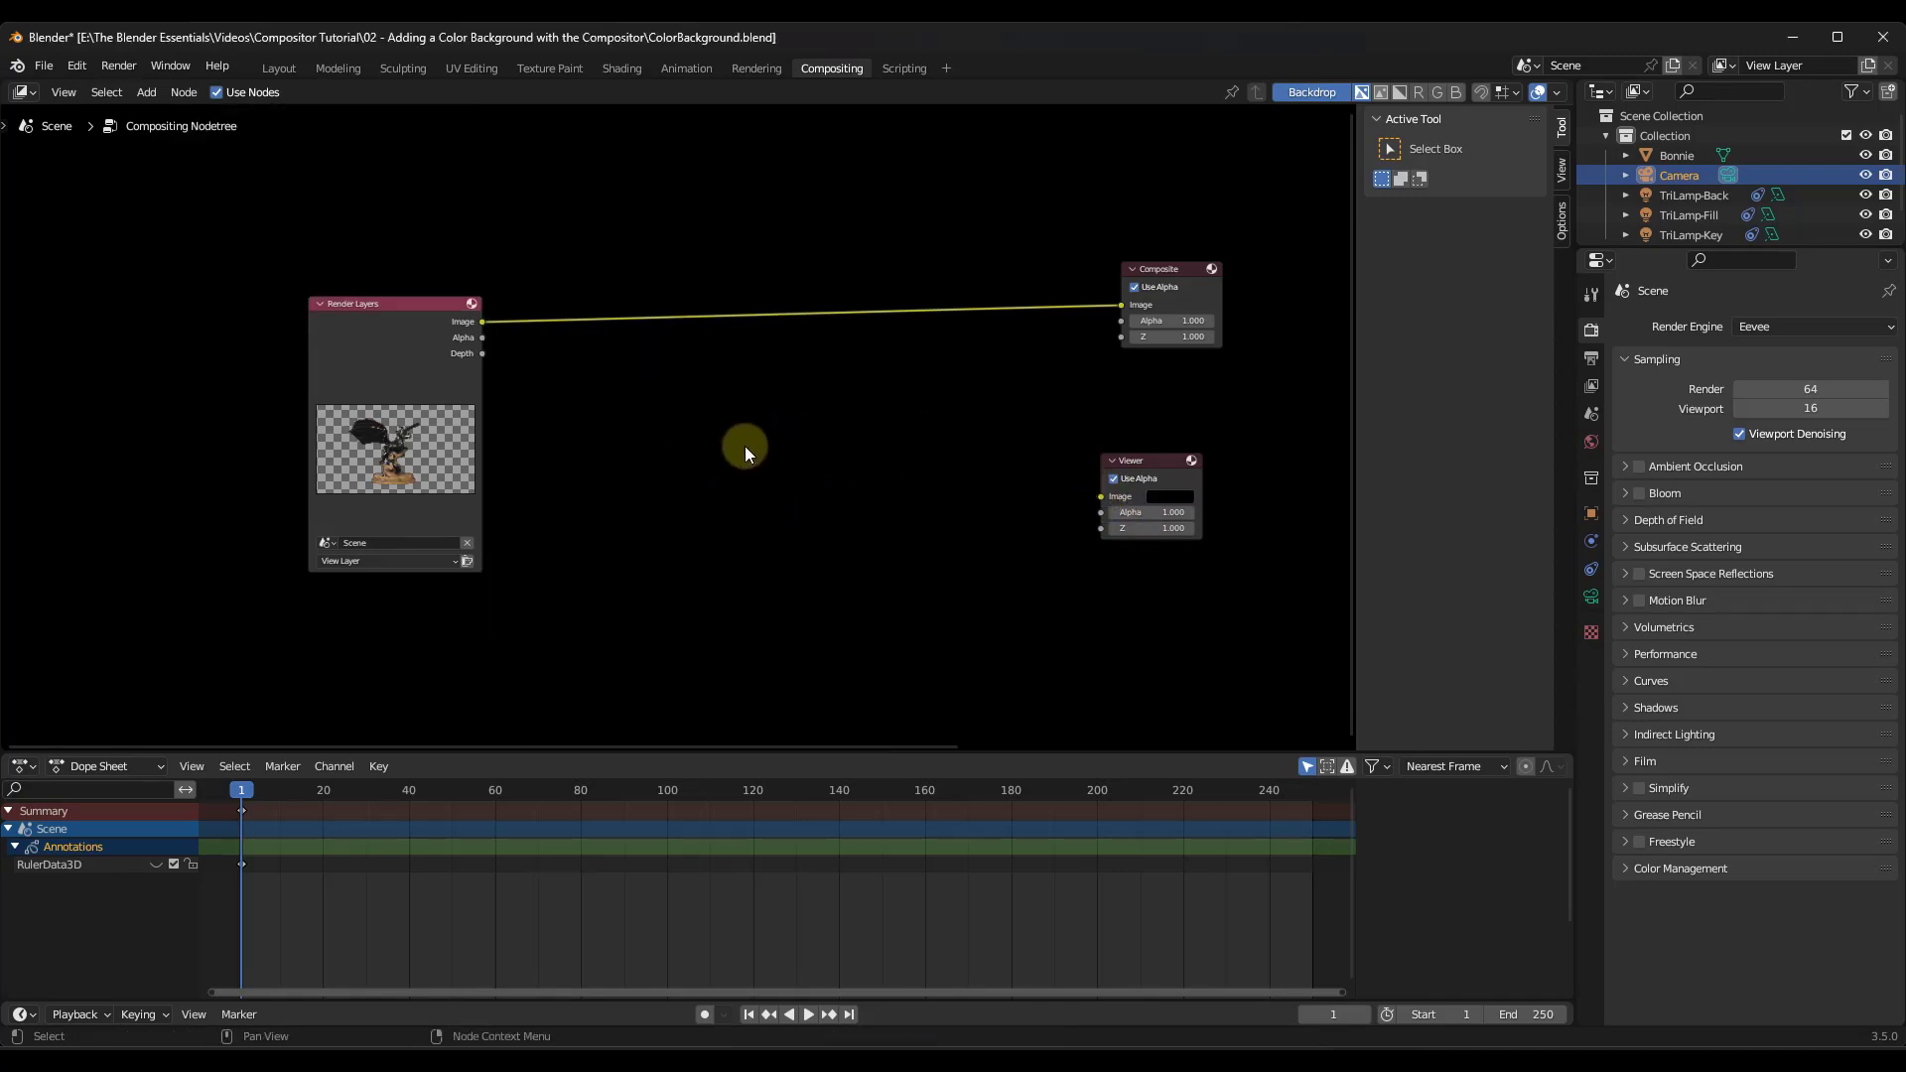
{"action": "key", "text": "shift+a"}
{"action": "left_click", "coordinate": [727, 451]}
{"action": "type", "text": "mix"}
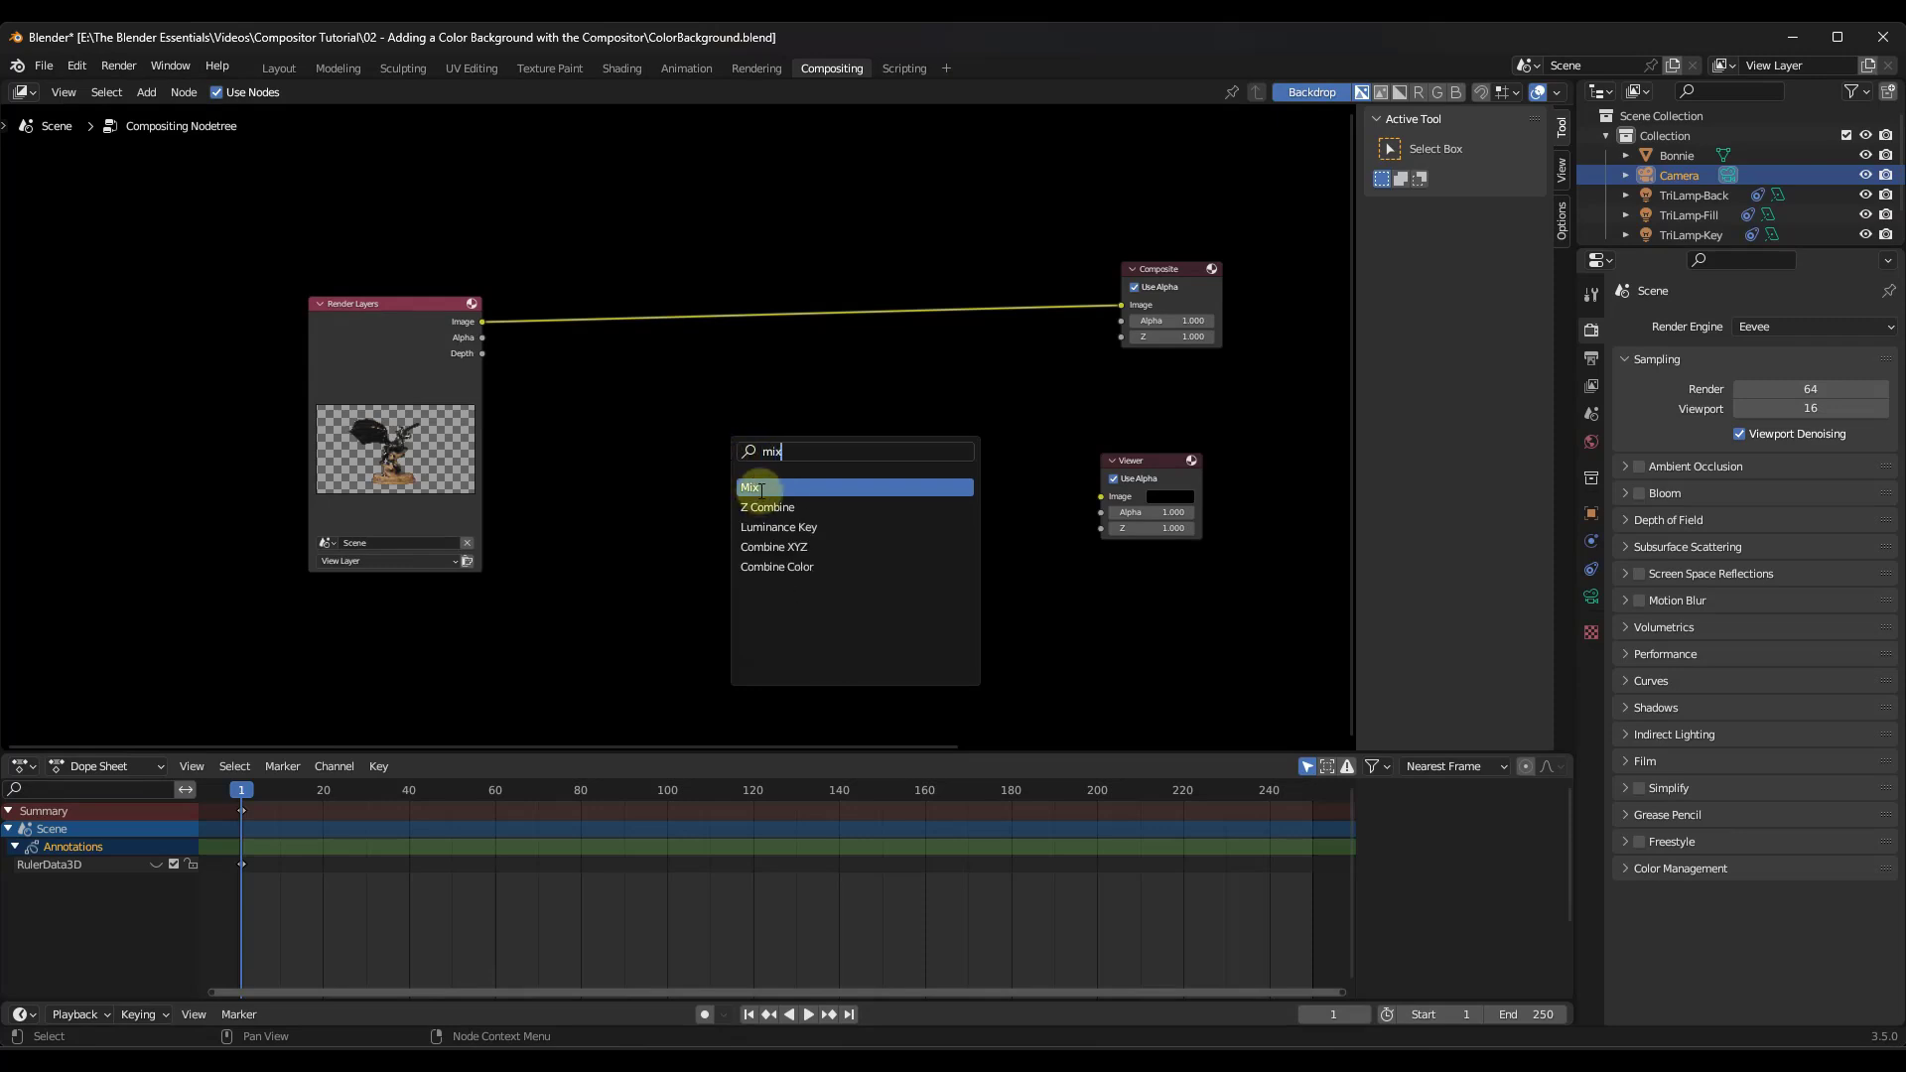
{"action": "left_click", "coordinate": [761, 487]}
{"action": "left_click", "coordinate": [744, 450]}
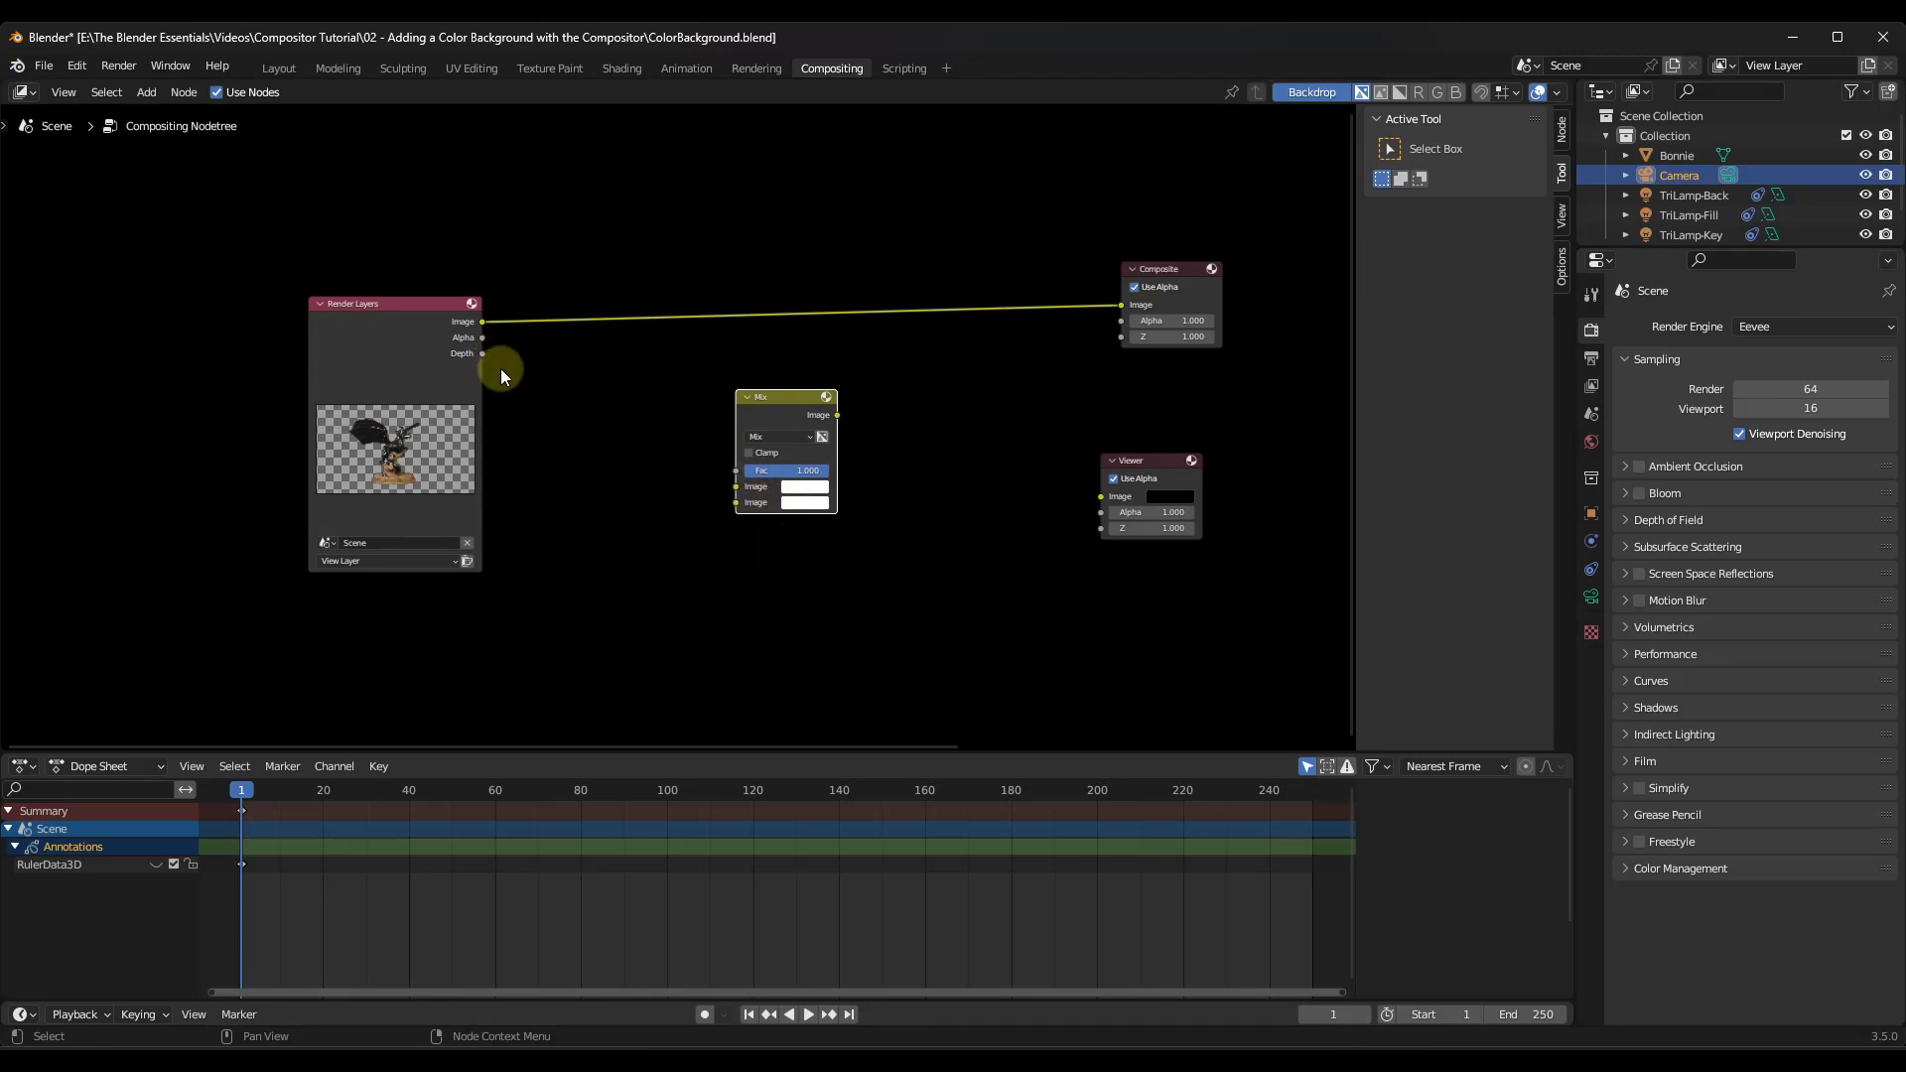
Step: Link the Render Layers Image output to the Mix node's upper Image input, and the Mix output to the Viewer and Composite Image inputs
{"action": "left_click_drag", "start_coordinate": [482, 322], "coordinate": [729, 488]}
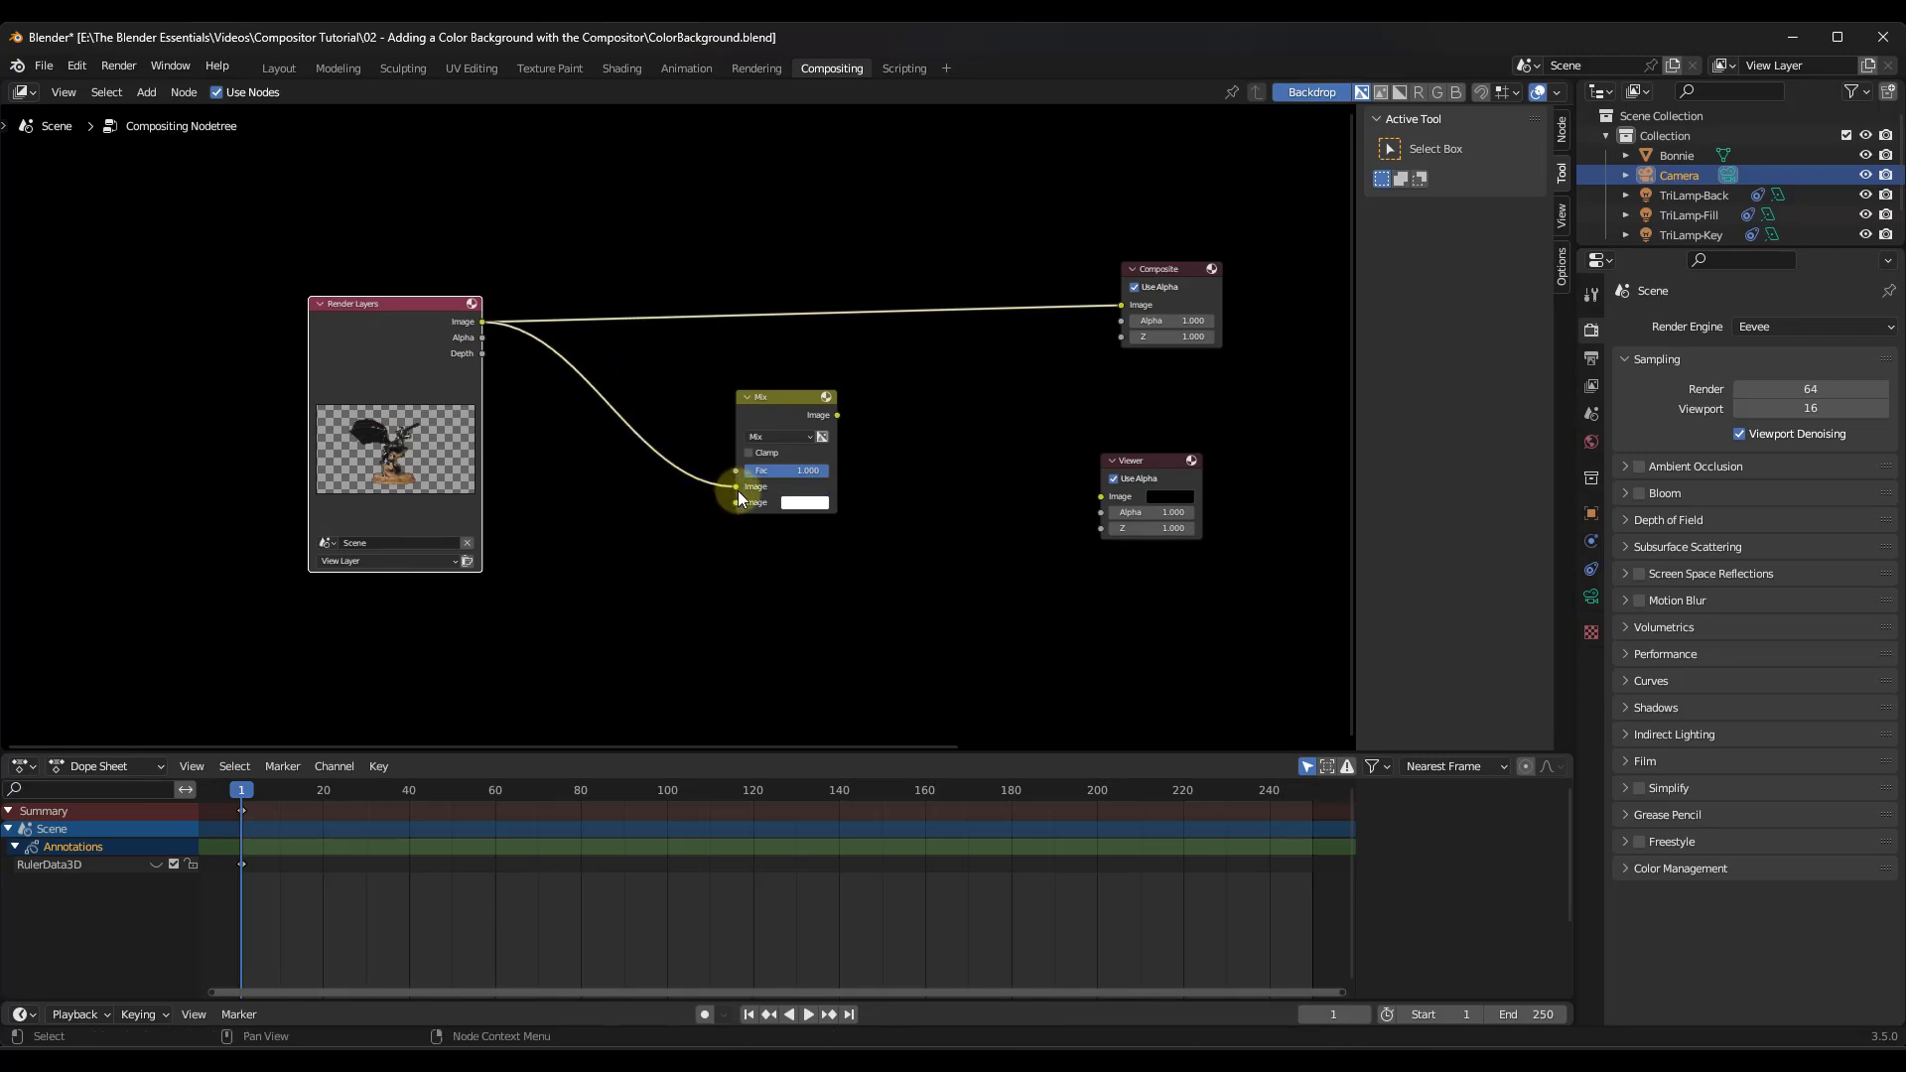
{"action": "left_click_drag", "start_coordinate": [838, 414], "coordinate": [1103, 494]}
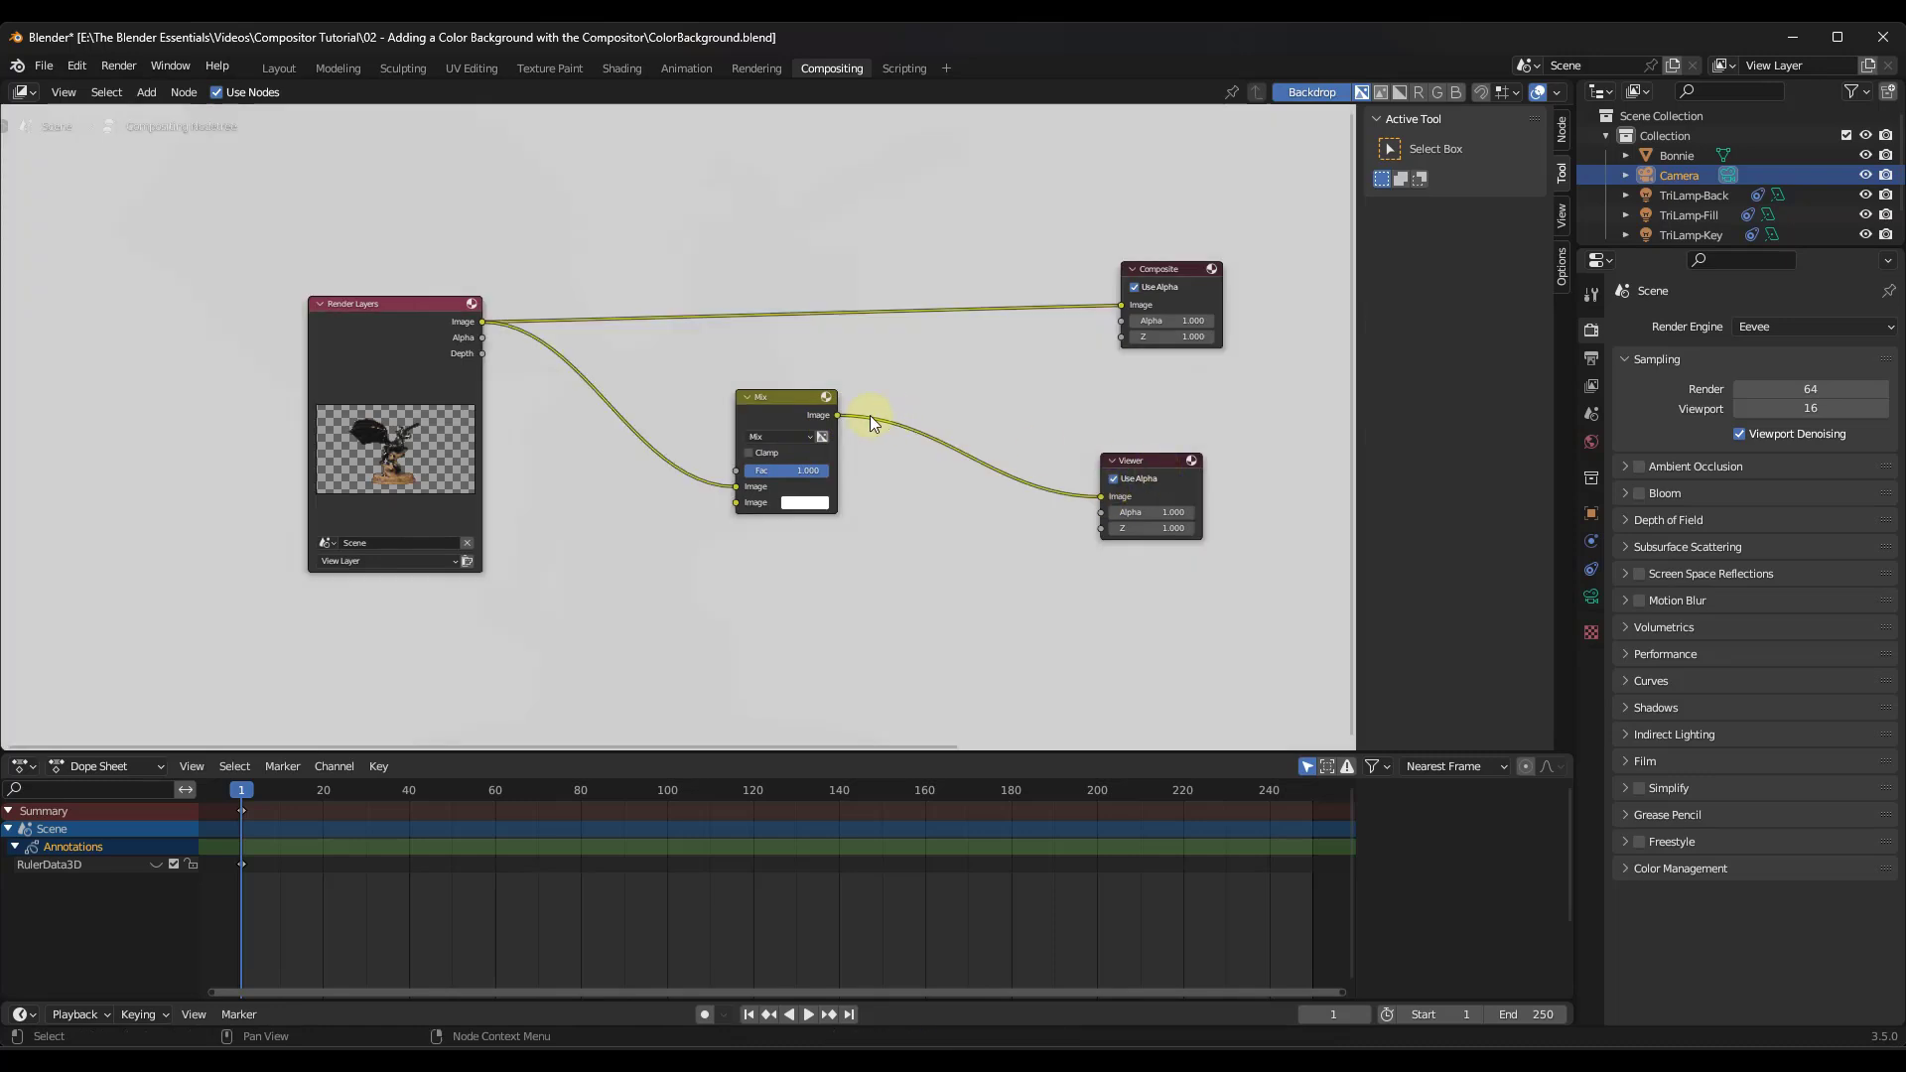
{"action": "left_click_drag", "start_coordinate": [840, 416], "coordinate": [1125, 306]}
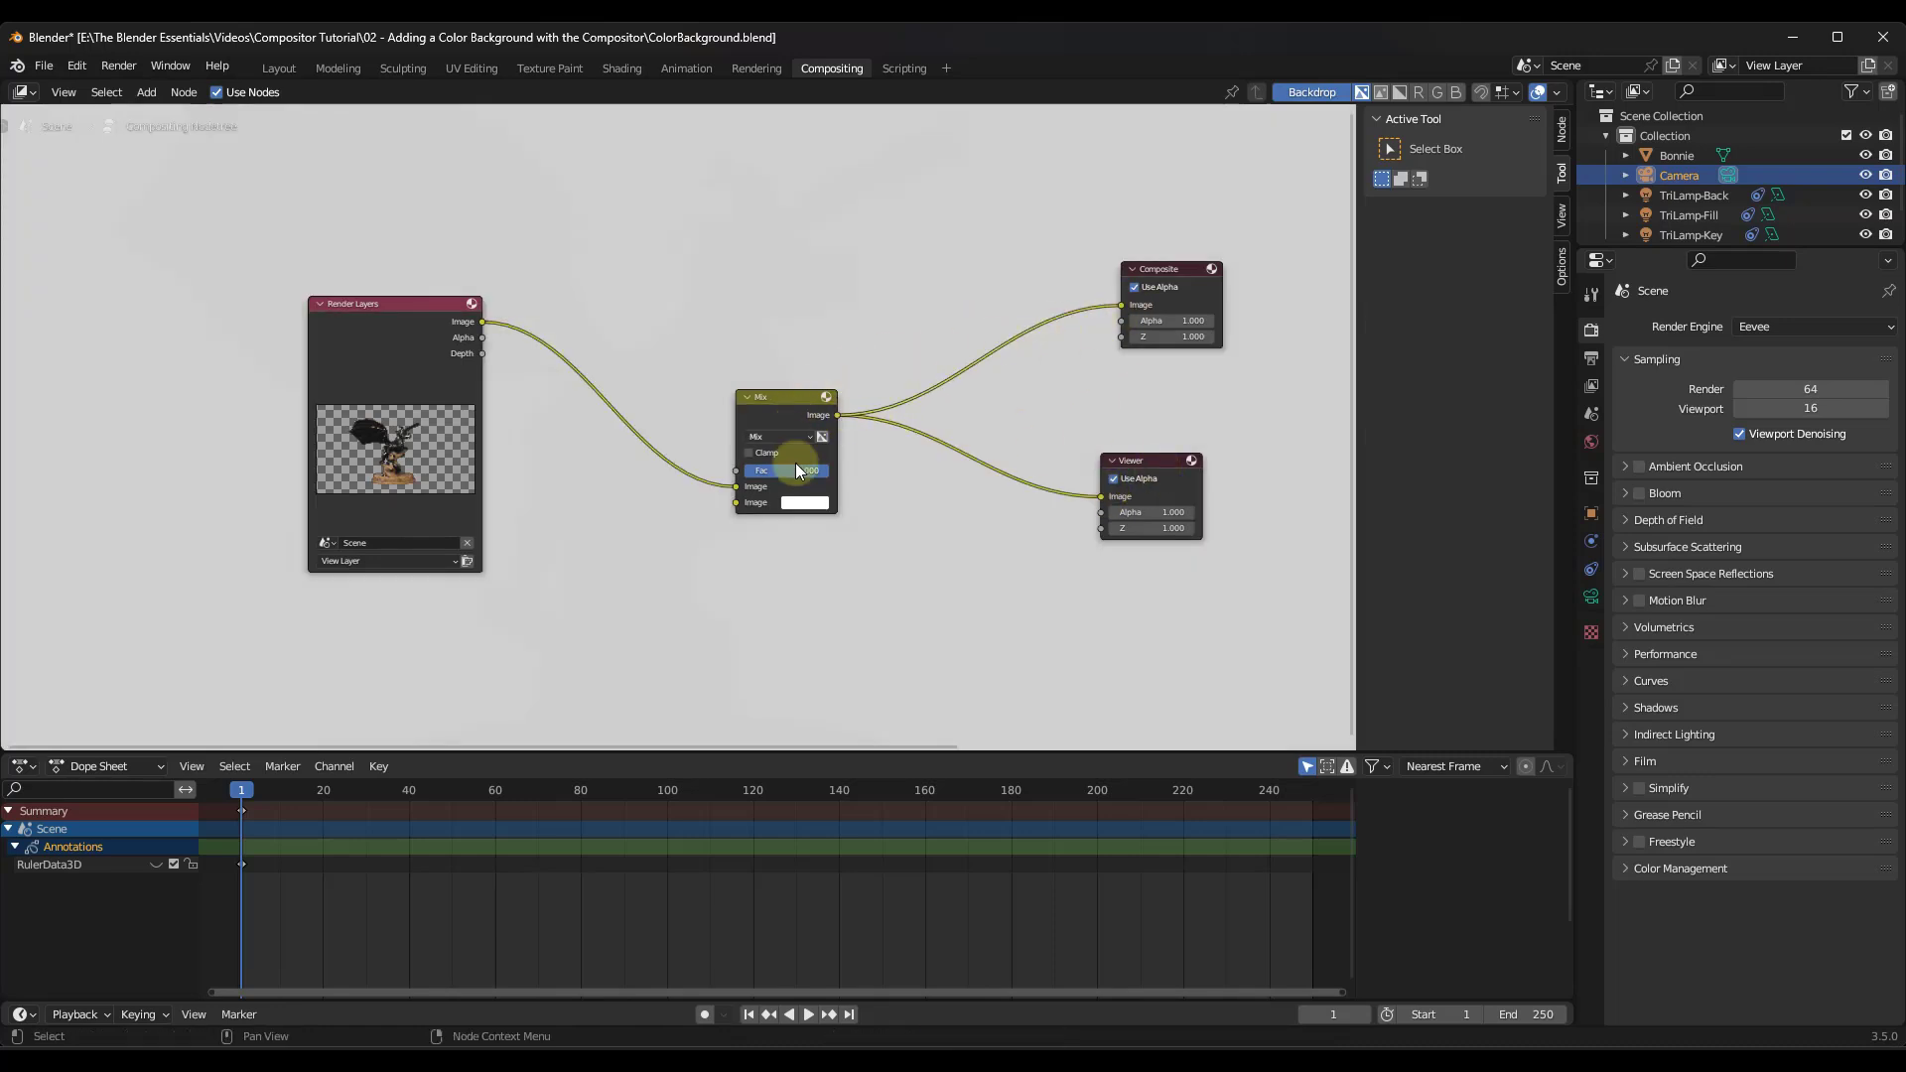
{"action": "left_click_drag", "start_coordinate": [791, 417], "coordinate": [782, 398]}
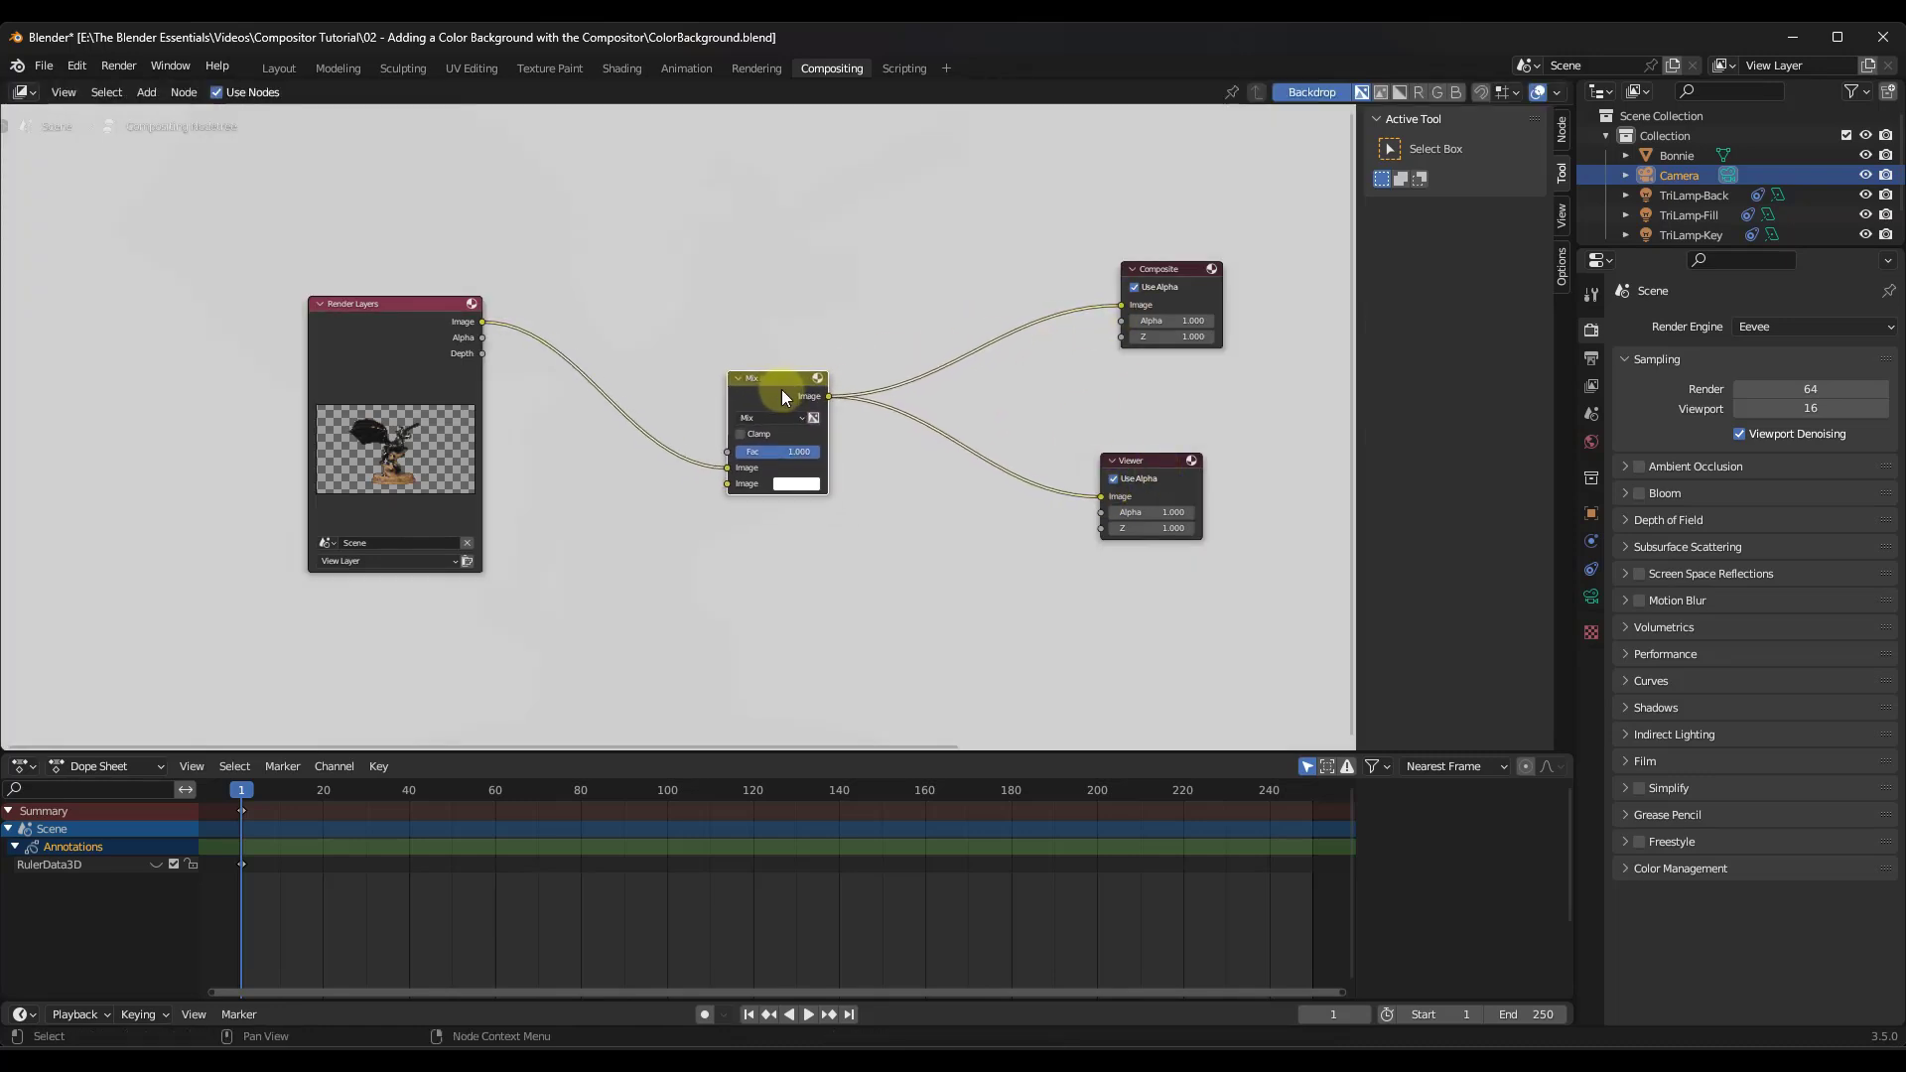
{"action": "scroll", "coordinate": [814, 533], "scroll_direction": "down", "scroll_amount": 2}
{"action": "scroll", "coordinate": [770, 538], "scroll_direction": "up", "scroll_amount": 2}
Step: Space out the Render Layers and Mix nodes and link the Render Layers Alpha output to the Mix node's Fac input
{"action": "left_click_drag", "start_coordinate": [477, 397], "coordinate": [351, 392]}
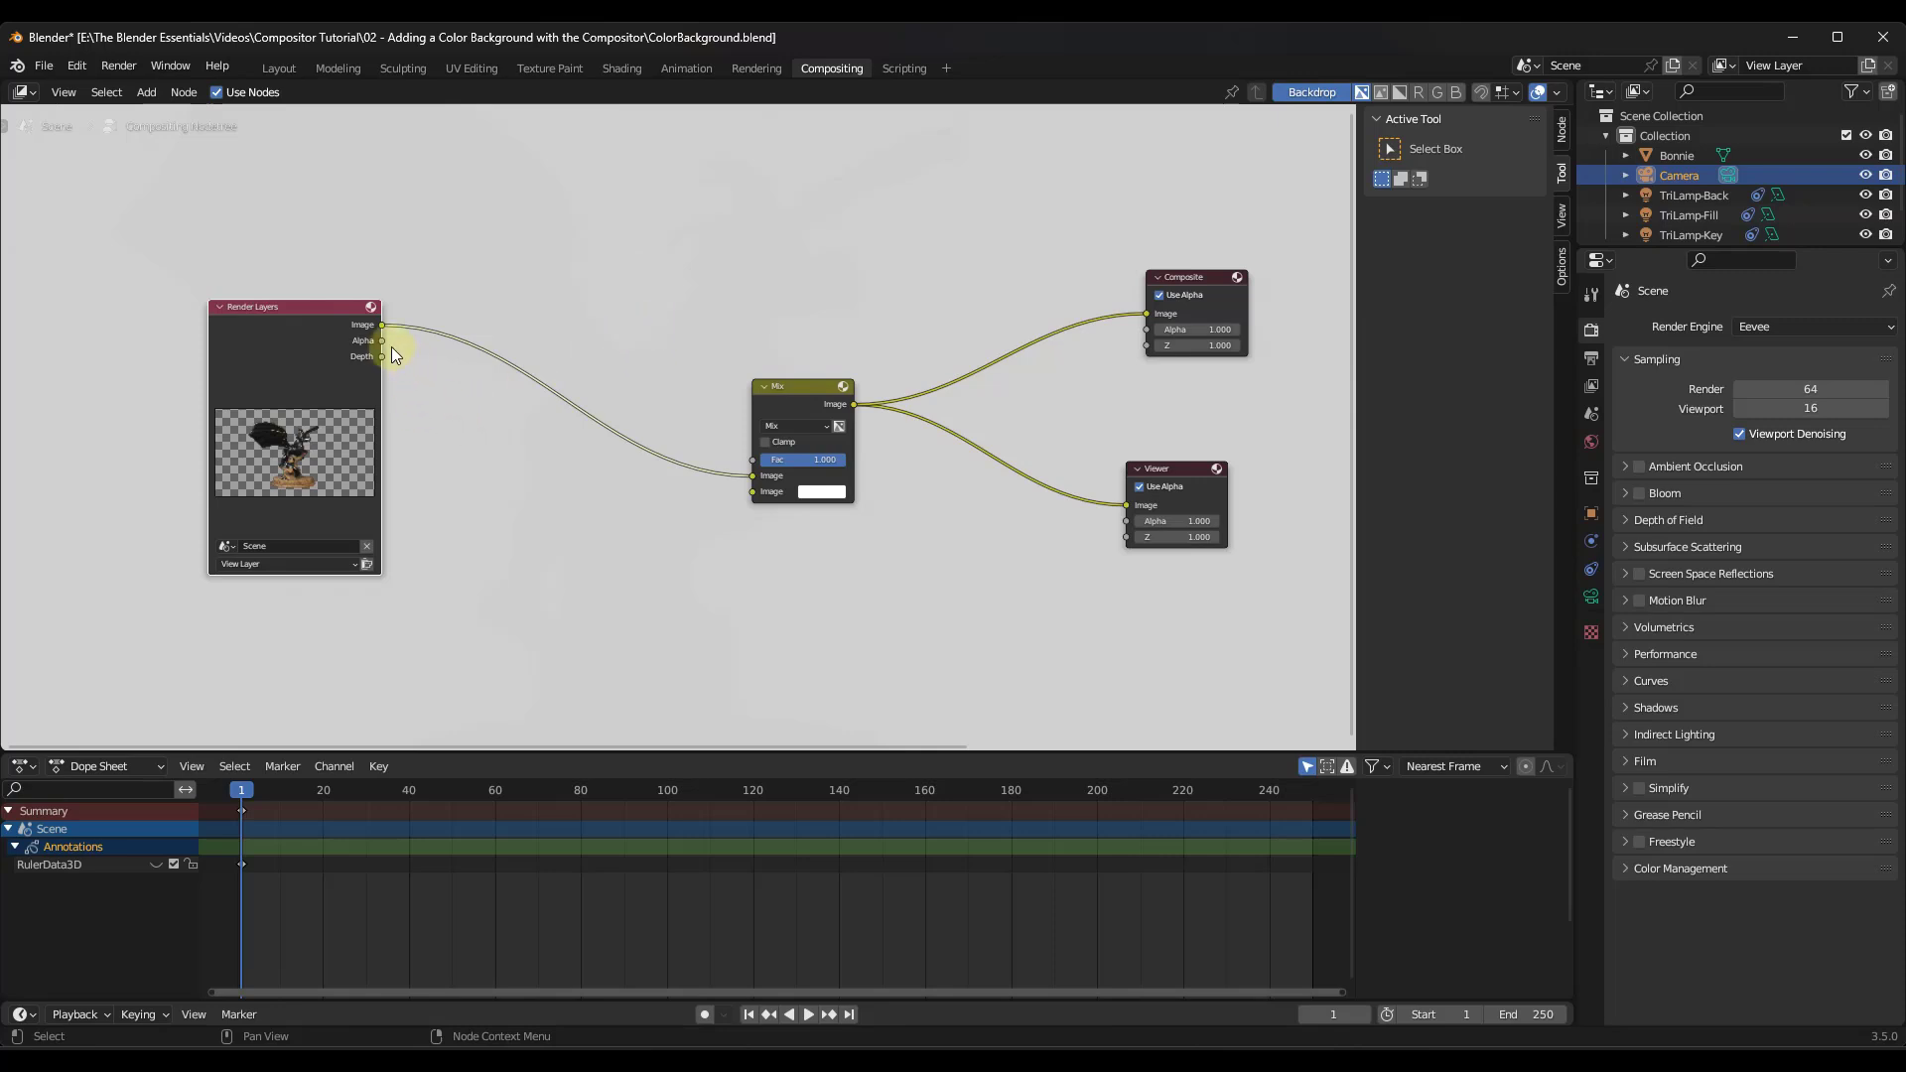
{"action": "left_click_drag", "start_coordinate": [746, 474], "coordinate": [752, 476]}
{"action": "left_click_drag", "start_coordinate": [381, 339], "coordinate": [747, 461]}
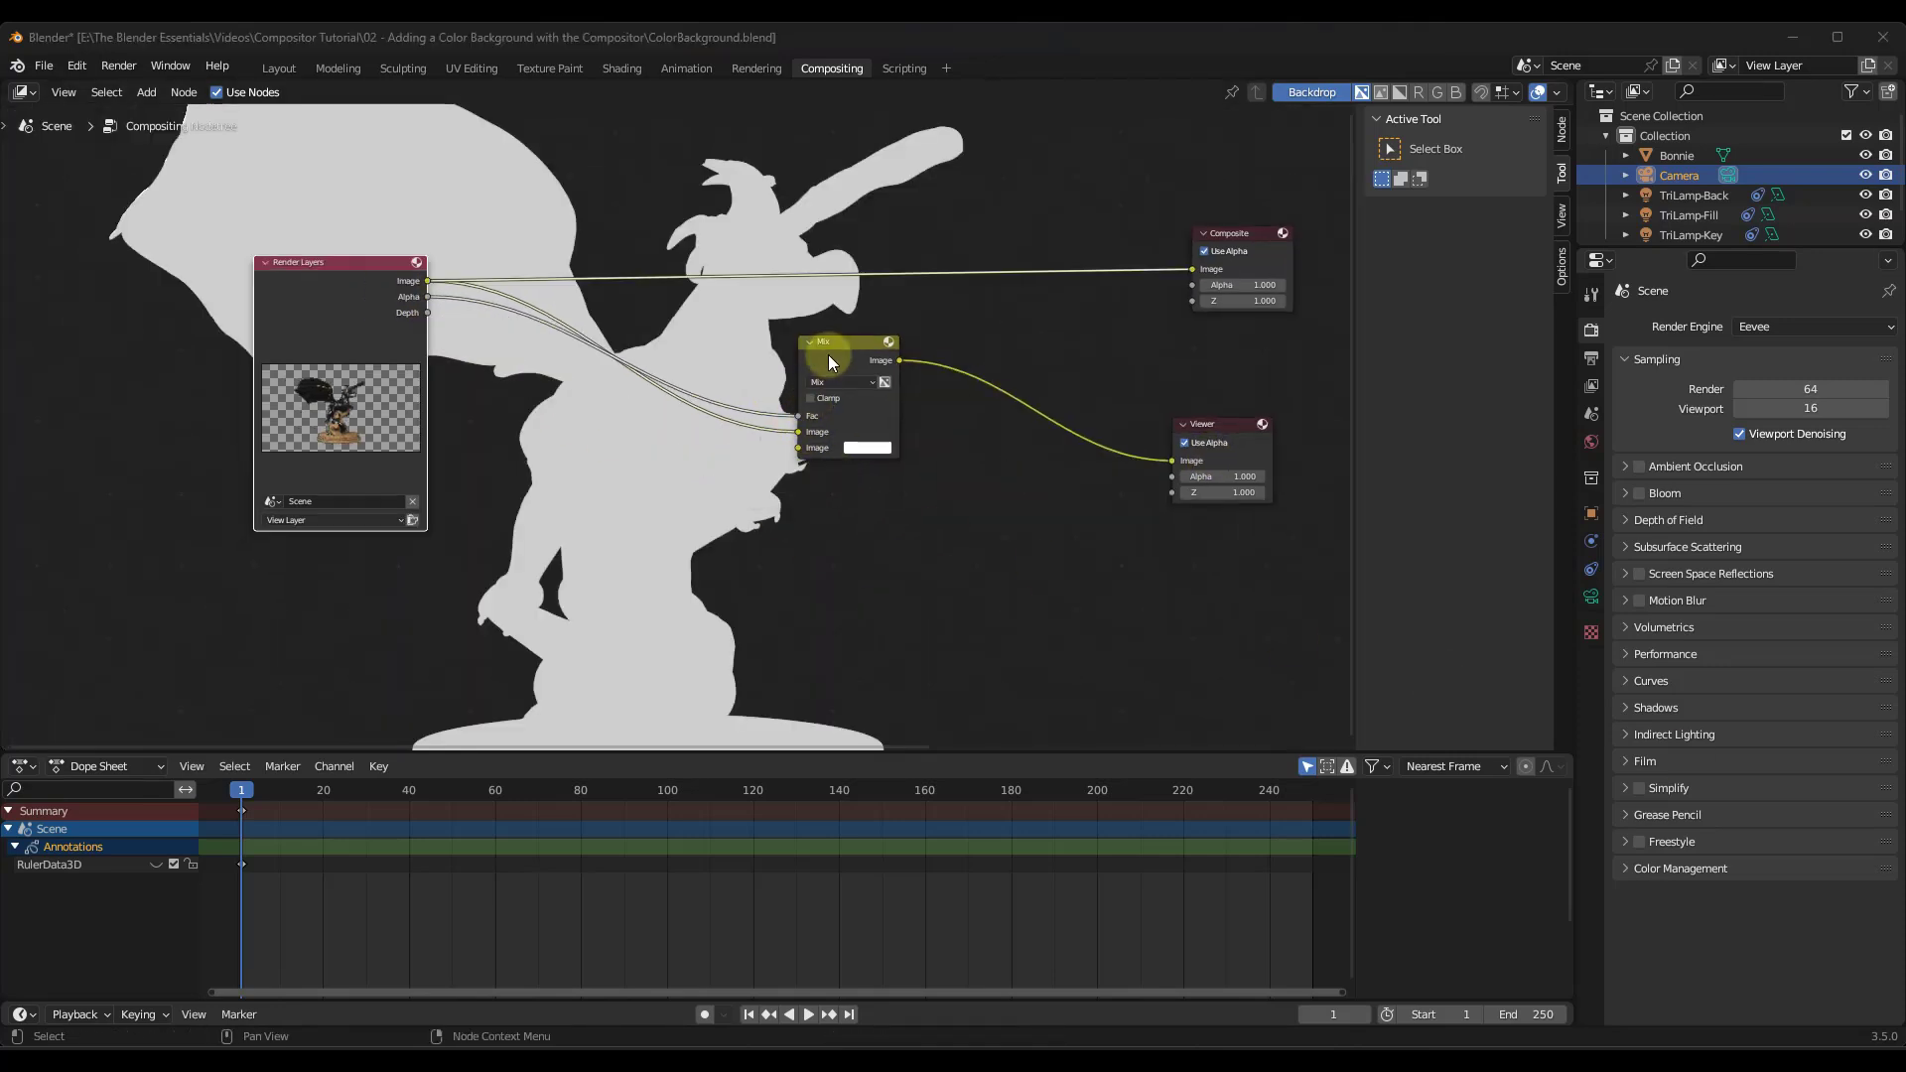
{"action": "mouse_move", "coordinate": [834, 349]}
{"action": "left_mouse_down"}
{"action": "mouse_move", "coordinate": [856, 379]}
{"action": "mouse_move", "coordinate": [840, 378]}
{"action": "left_mouse_up"}
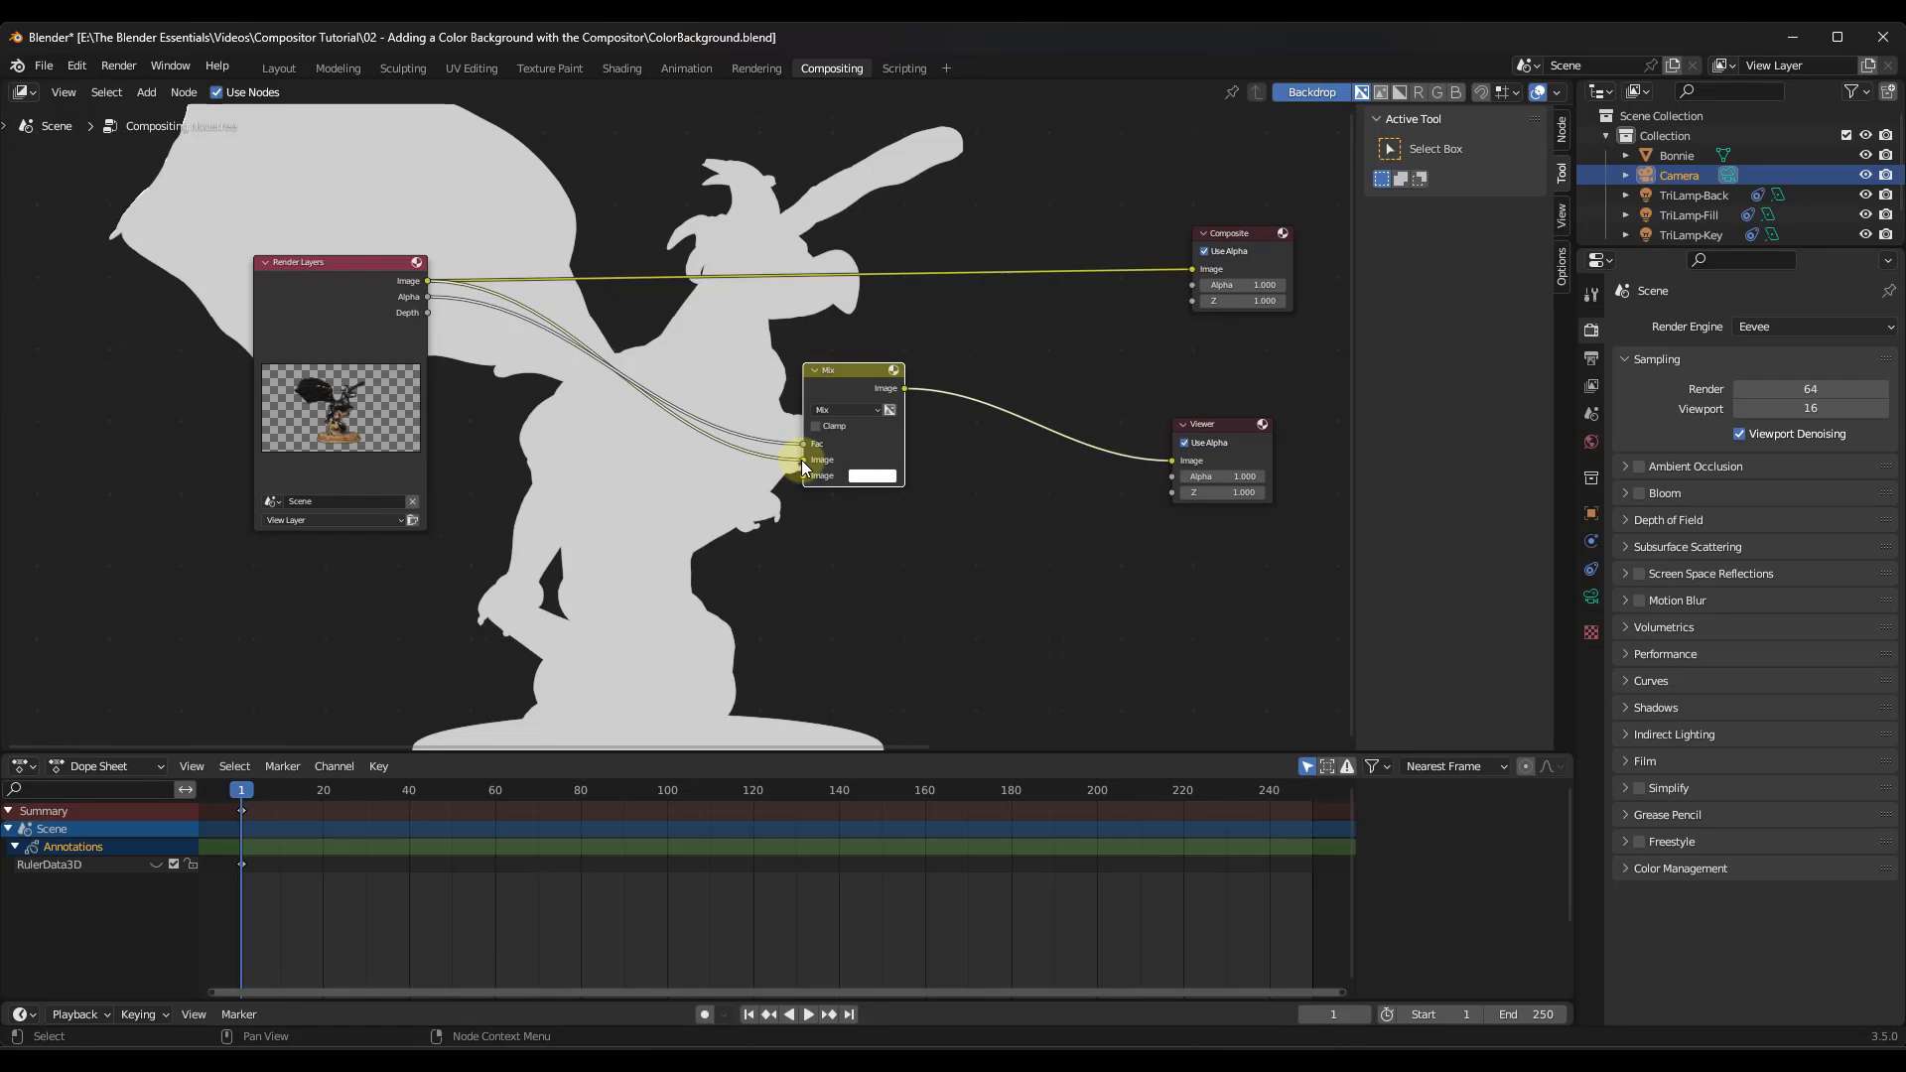
Step: Disconnect the Mix node's upper Image input and link the Render Layers Image output to its lower Image input
{"action": "scroll", "coordinate": [850, 455], "scroll_direction": "up", "scroll_amount": 3}
{"action": "scroll", "coordinate": [876, 437], "scroll_direction": "up", "scroll_amount": 1}
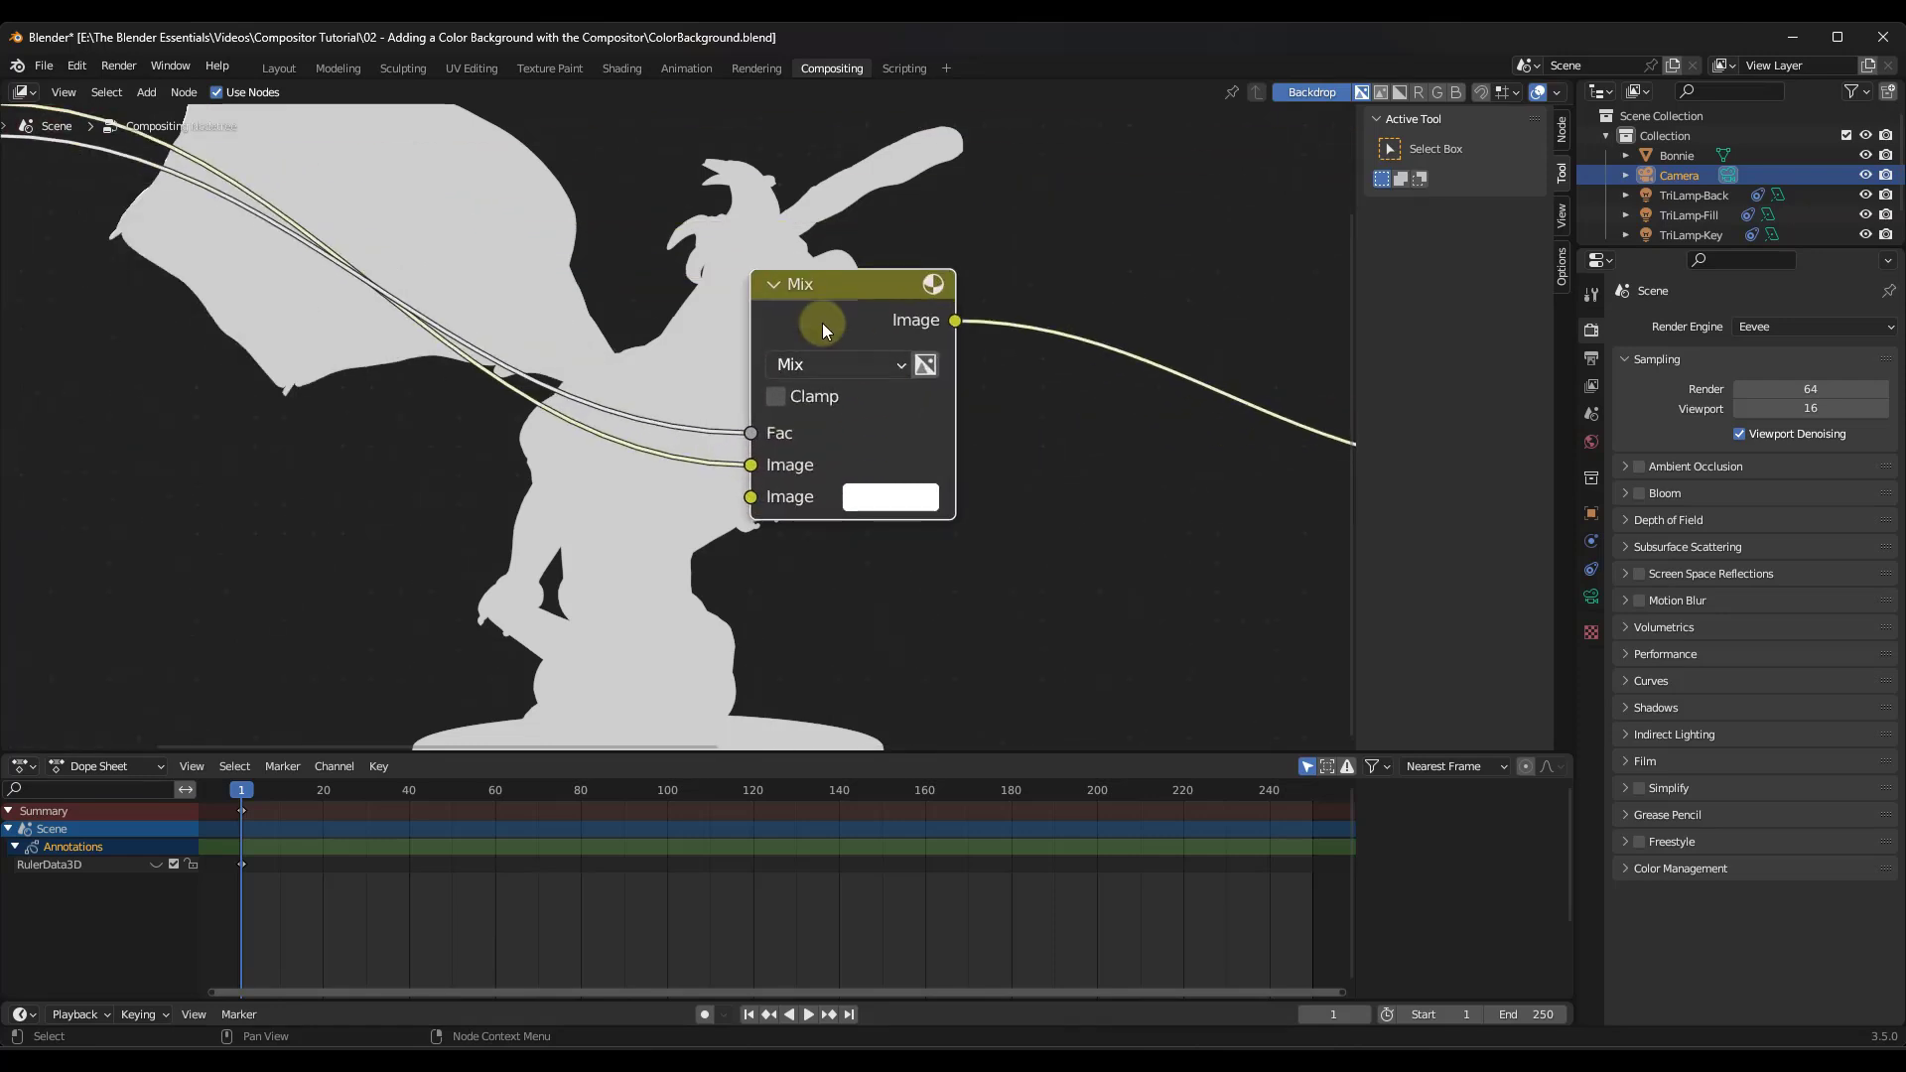
{"action": "scroll", "coordinate": [757, 466], "scroll_direction": "down", "scroll_amount": 4}
{"action": "left_click_drag", "start_coordinate": [756, 467], "coordinate": [665, 468]}
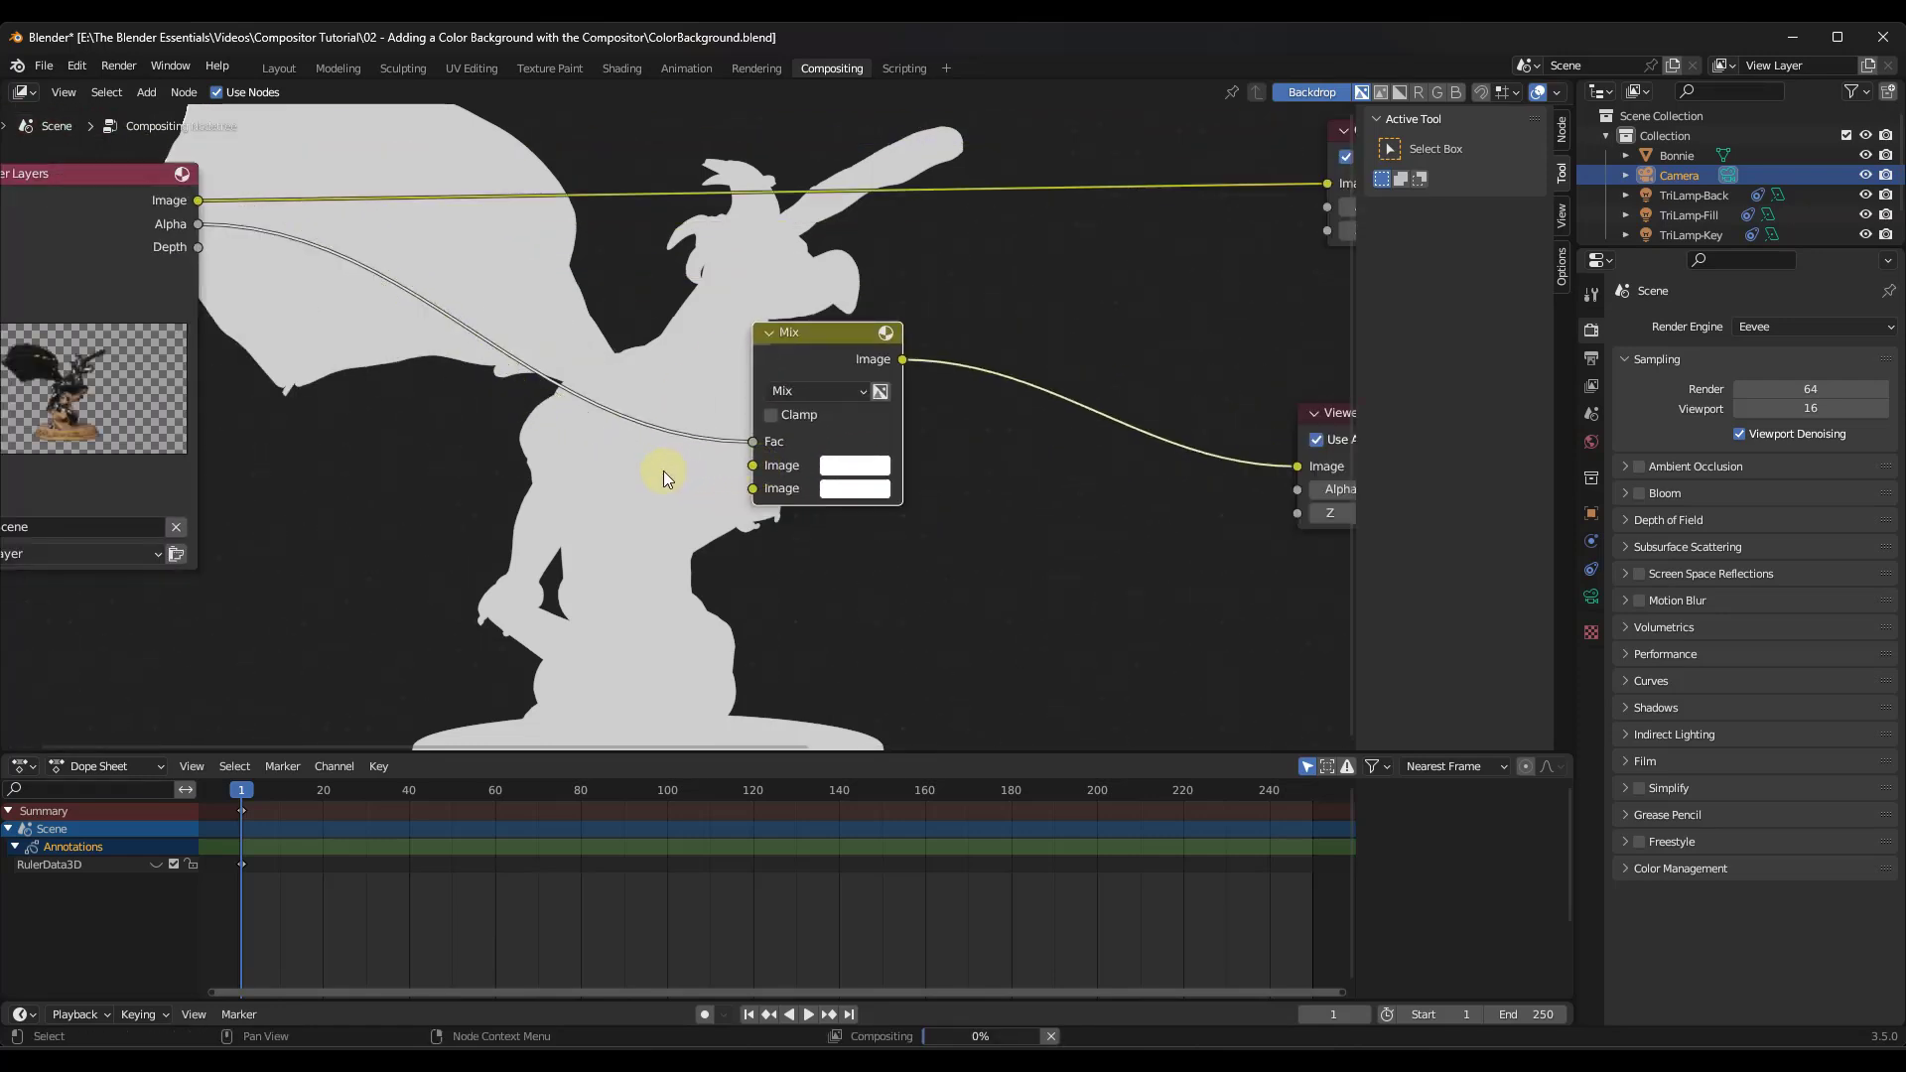
{"action": "scroll", "coordinate": [650, 472], "scroll_direction": "down", "scroll_amount": 2}
{"action": "left_click_drag", "start_coordinate": [264, 242], "coordinate": [735, 489]}
{"action": "scroll", "coordinate": [907, 258], "scroll_direction": "down", "scroll_amount": 2}
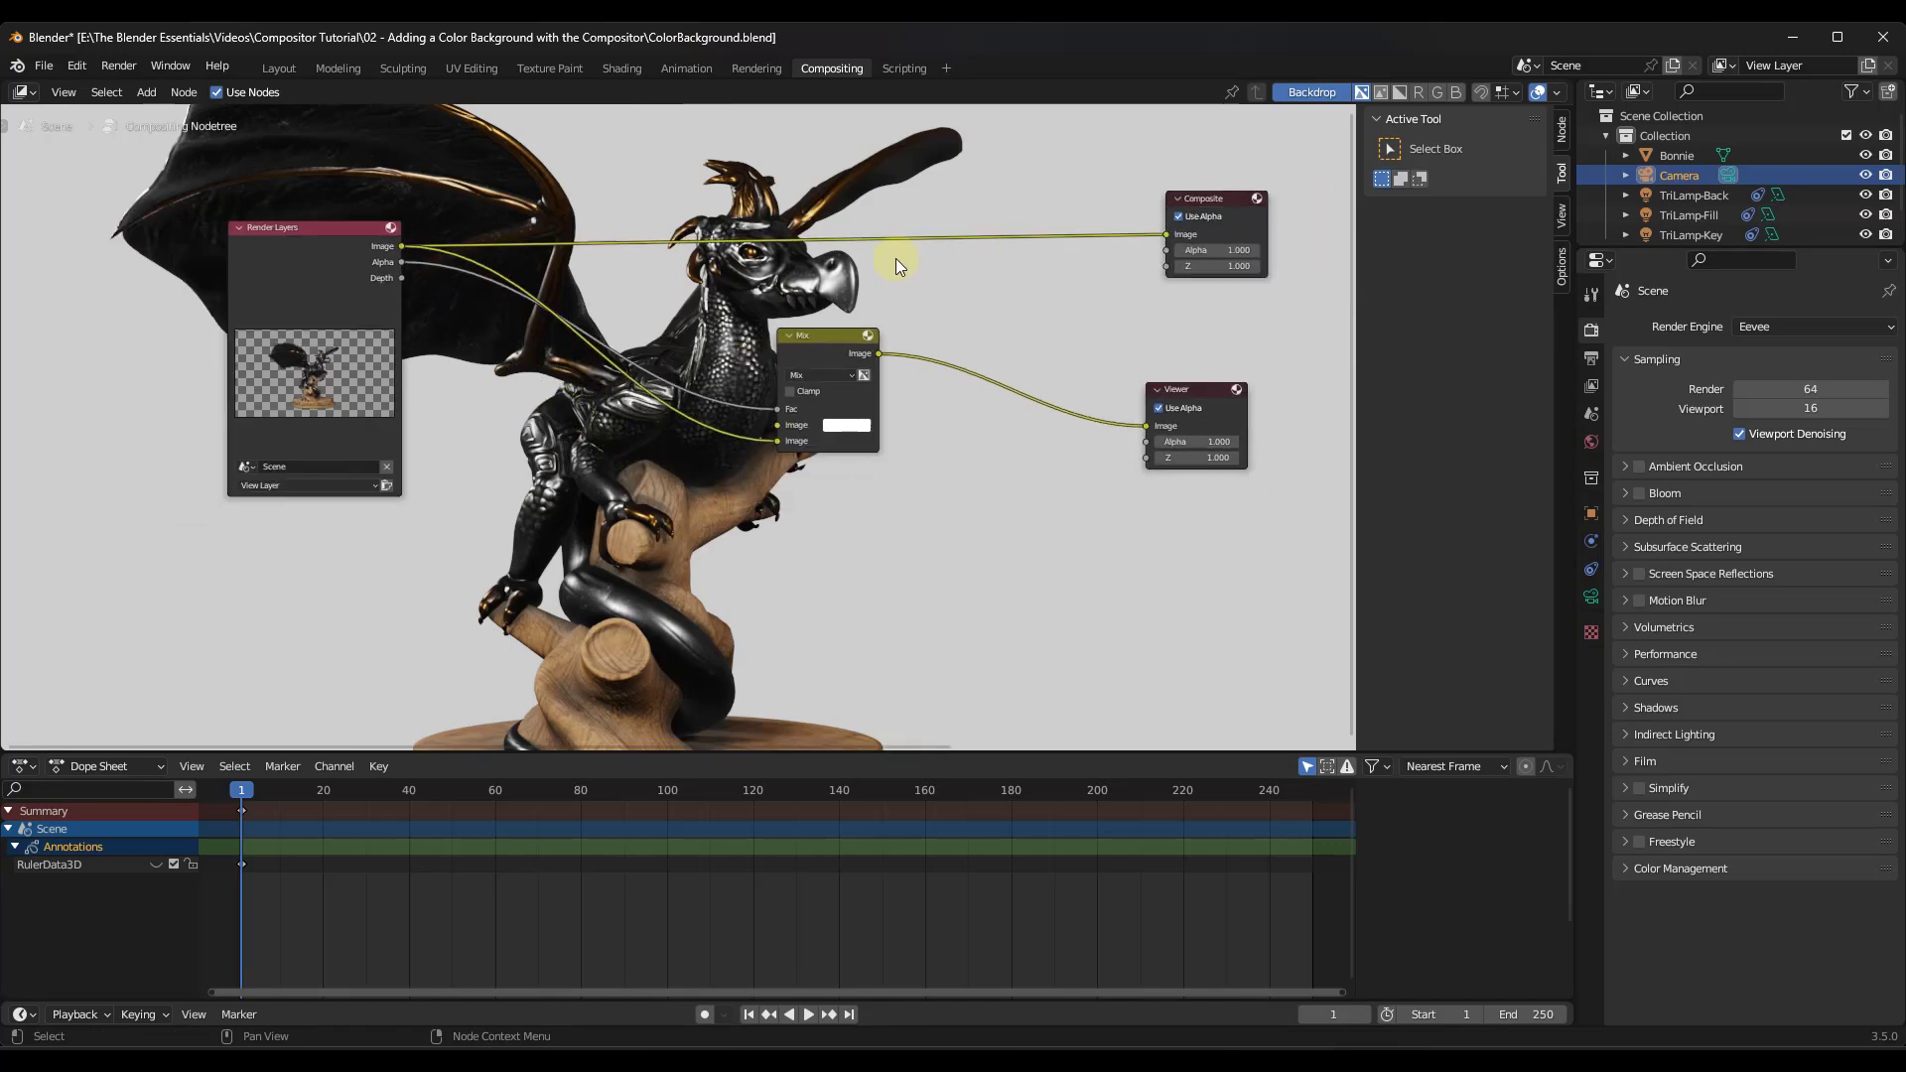
{"action": "scroll", "coordinate": [724, 427], "scroll_direction": "down", "scroll_amount": 1}
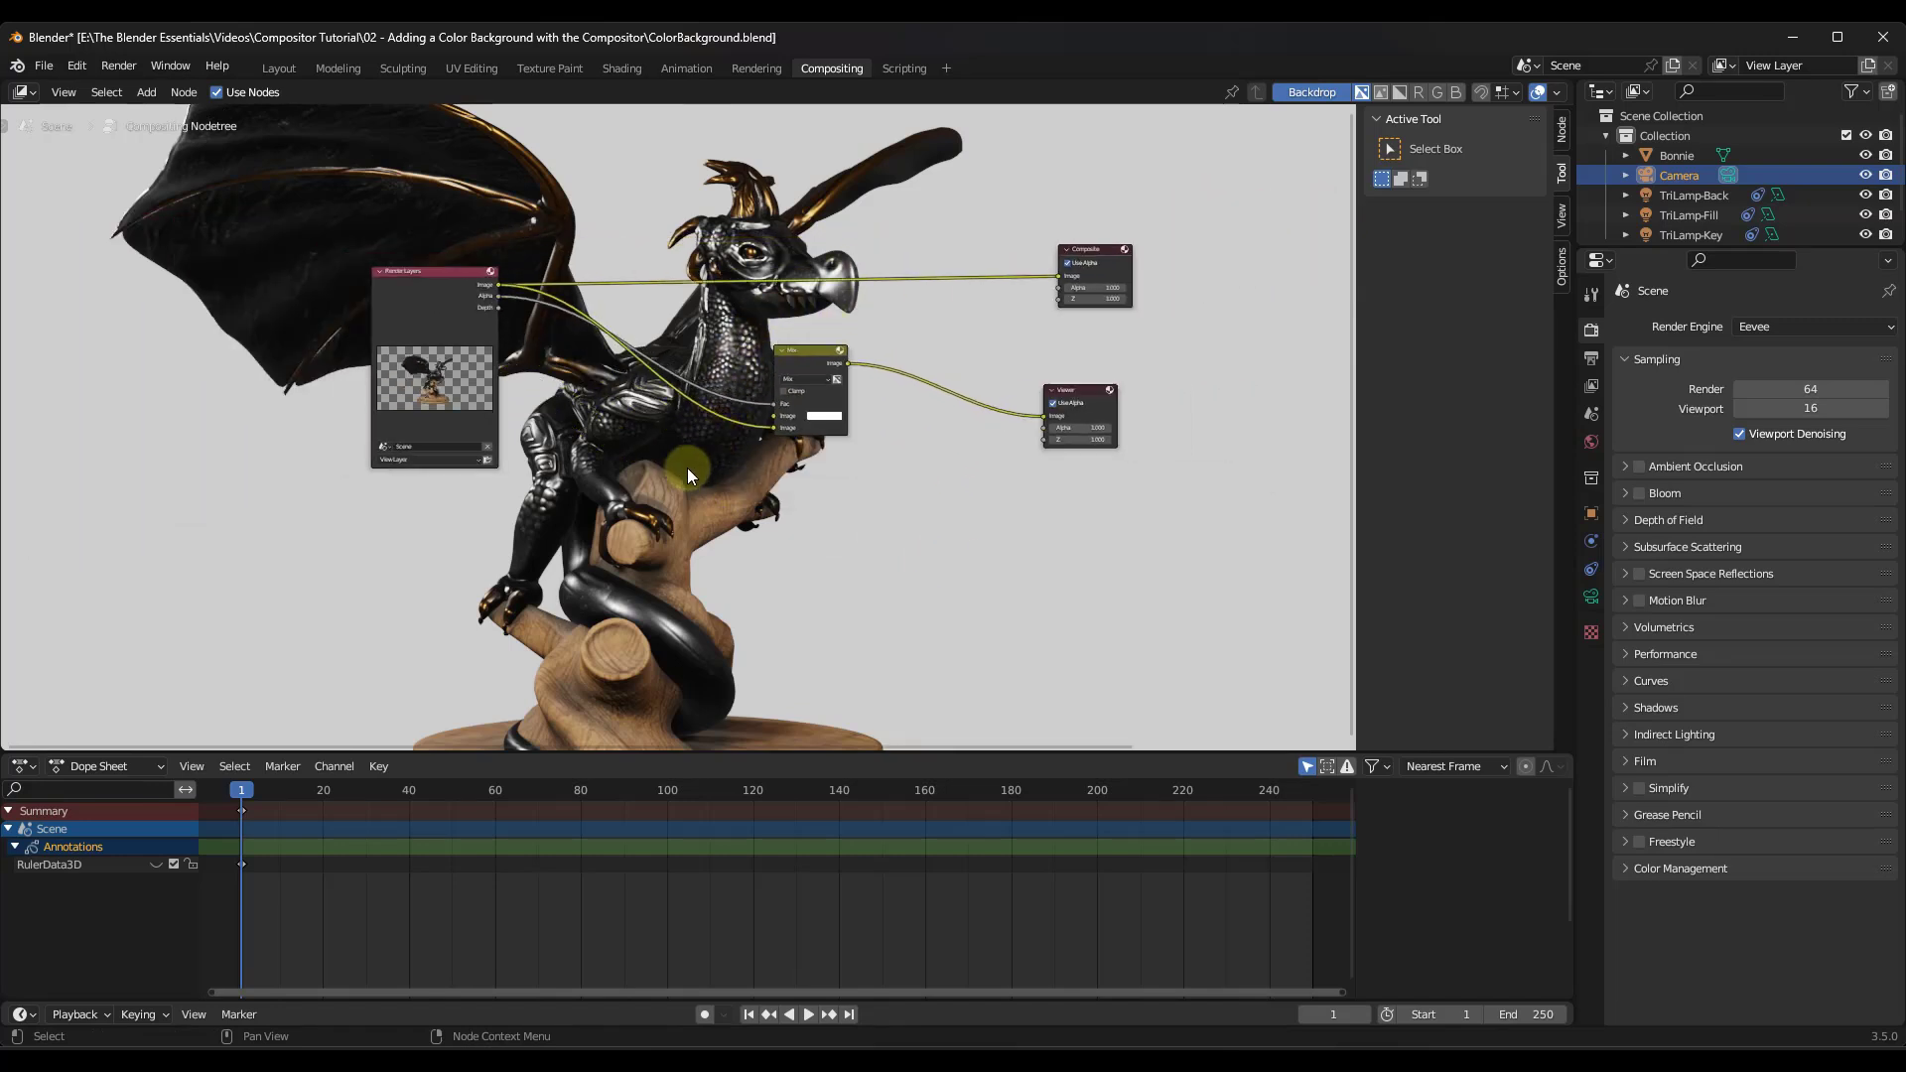
Step: Set the color of the Mix node's upper Image input to blue
{"action": "scroll", "coordinate": [670, 478], "scroll_direction": "up", "scroll_amount": 1}
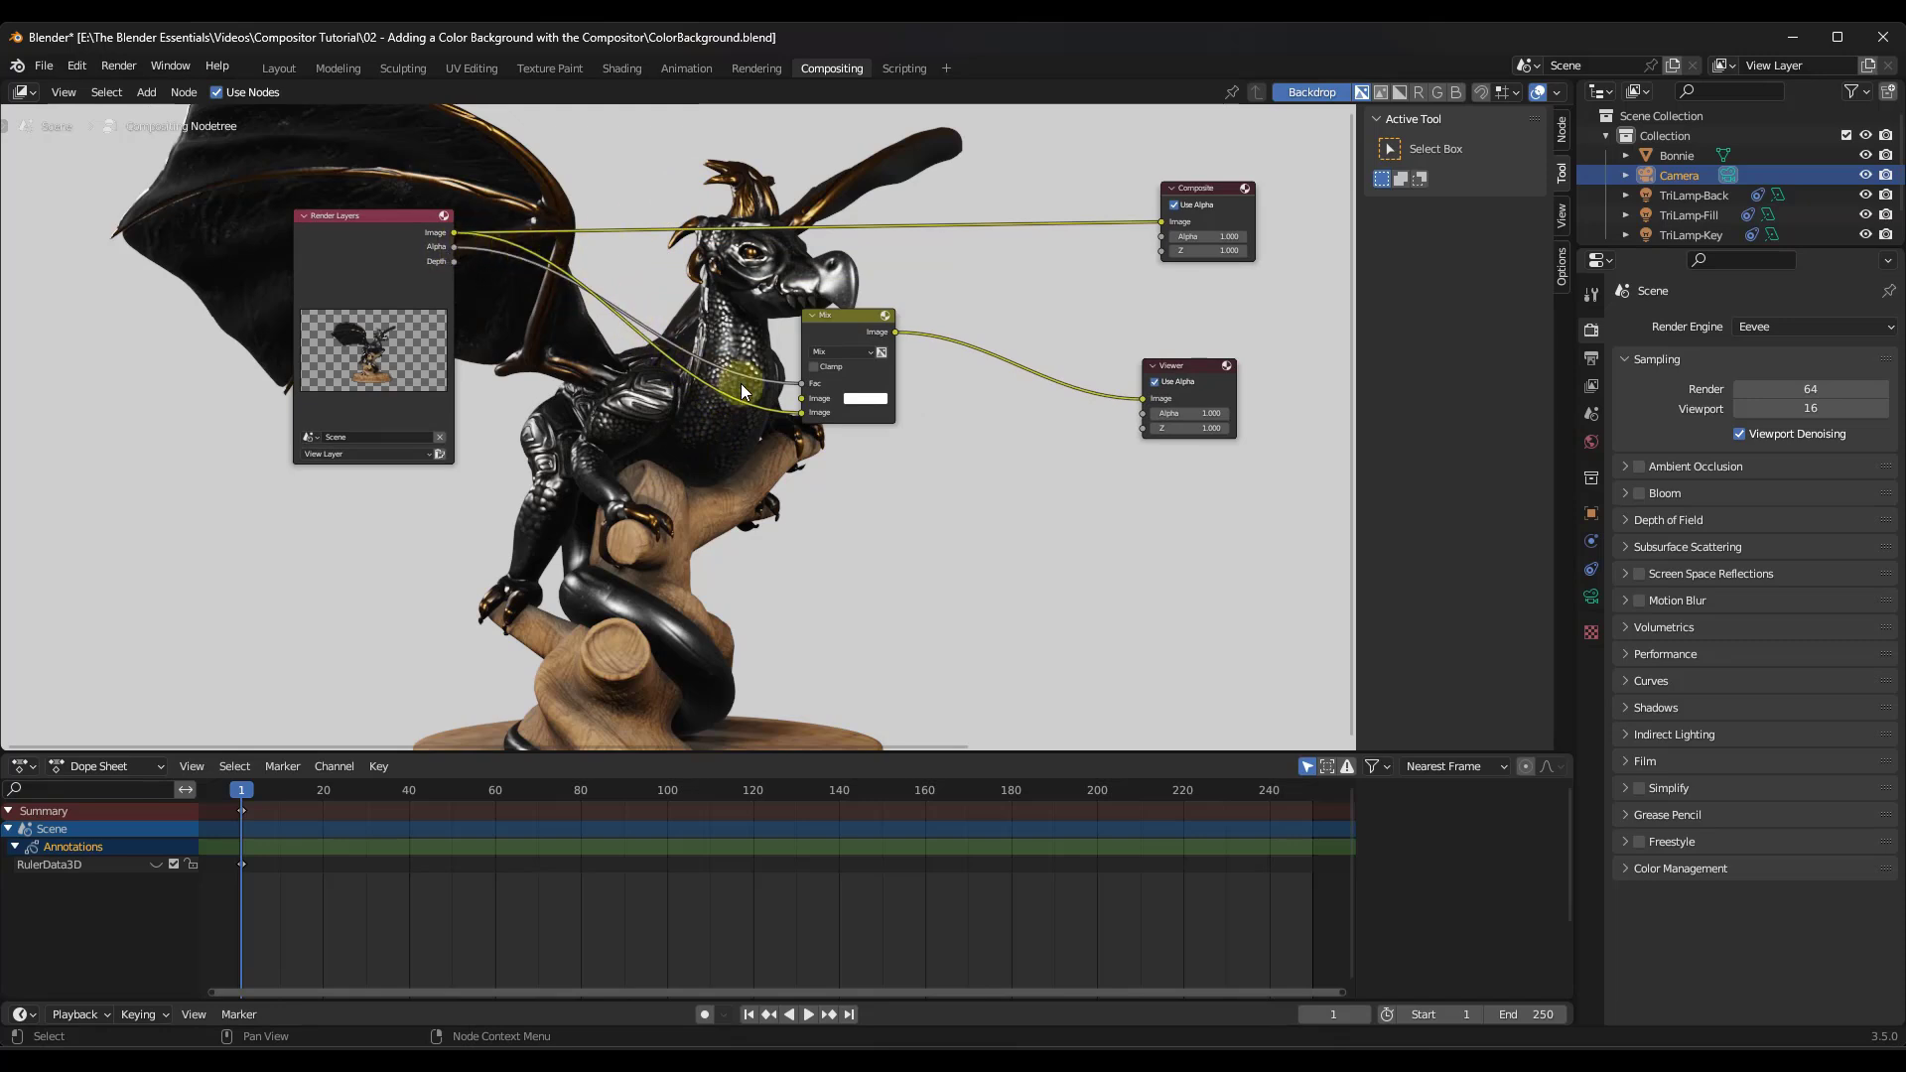
{"action": "left_click", "coordinate": [860, 396]}
{"action": "mouse_move", "coordinate": [902, 266]}
{"action": "left_mouse_down"}
{"action": "mouse_move", "coordinate": [889, 284]}
{"action": "mouse_move", "coordinate": [878, 258]}
{"action": "mouse_move", "coordinate": [933, 240]}
{"action": "left_mouse_up"}
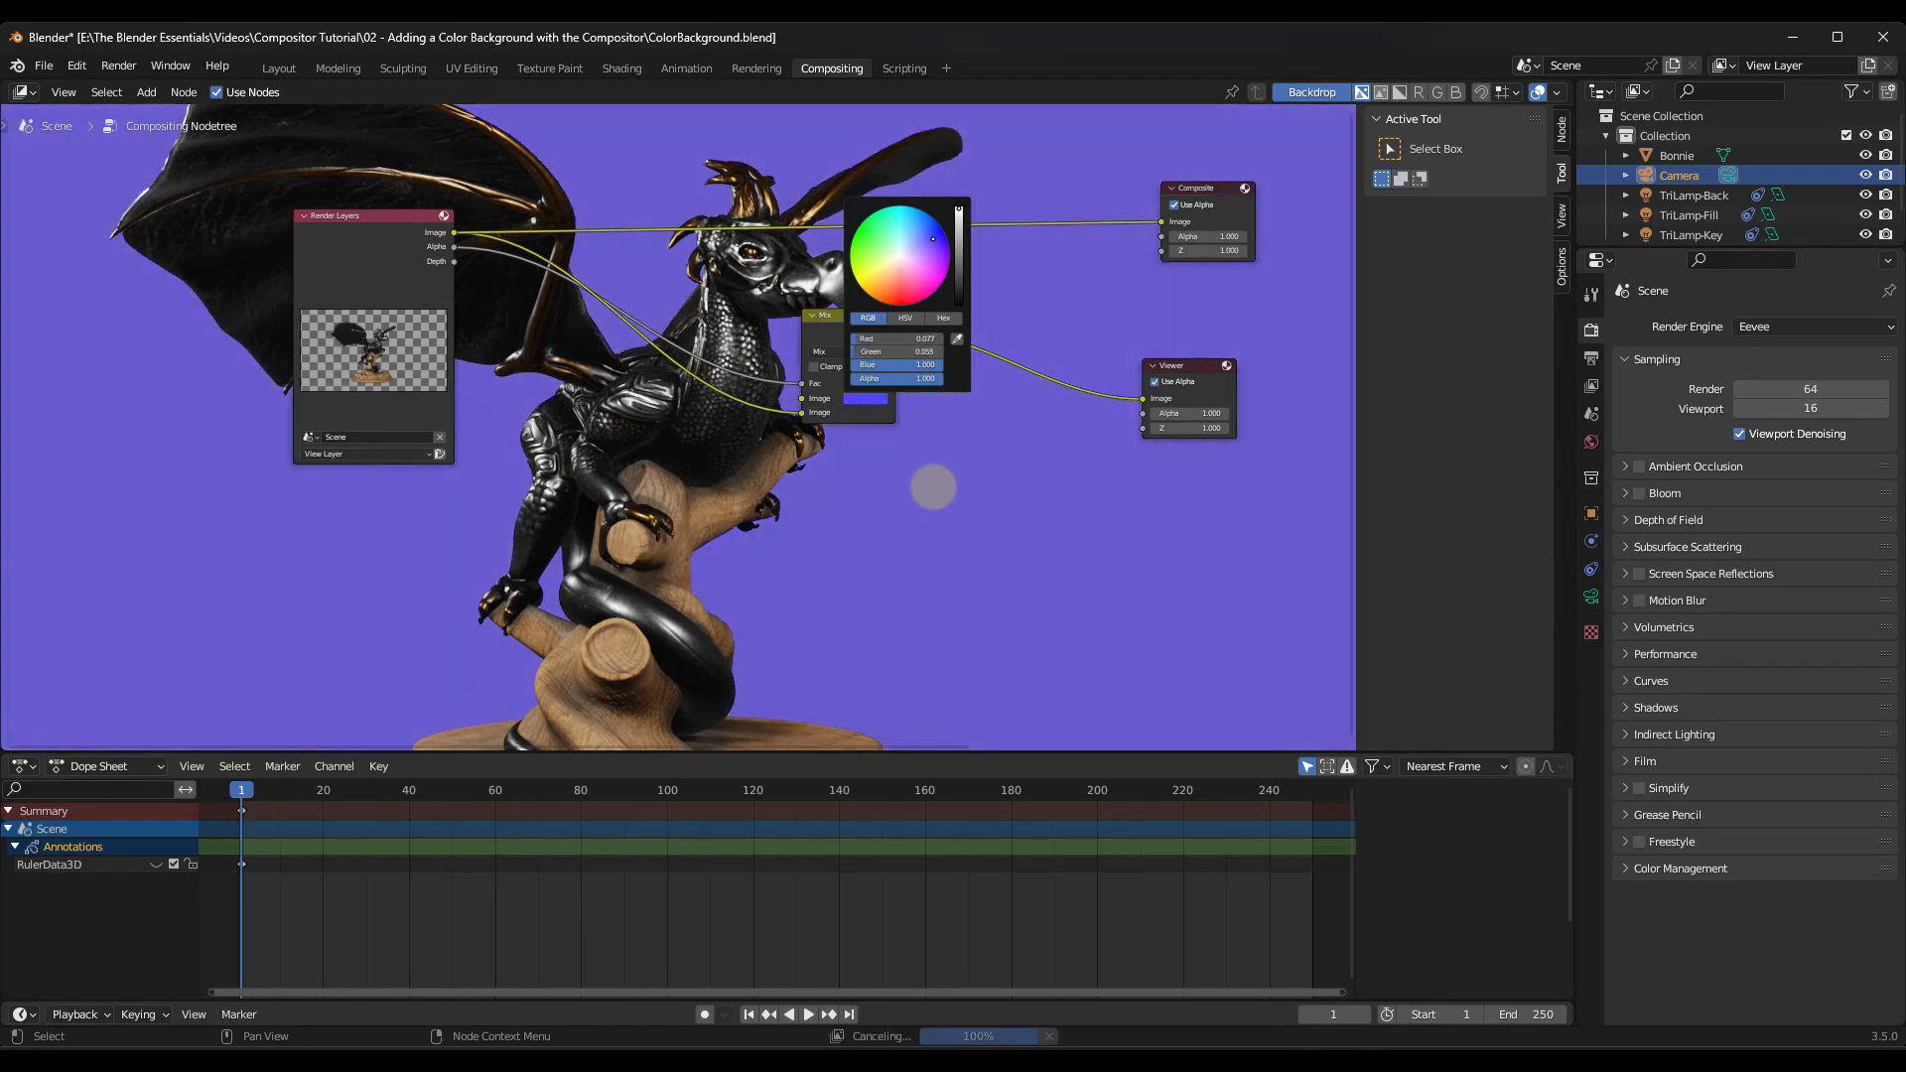
{"action": "scroll", "coordinate": [873, 480], "scroll_direction": "down", "scroll_amount": 1}
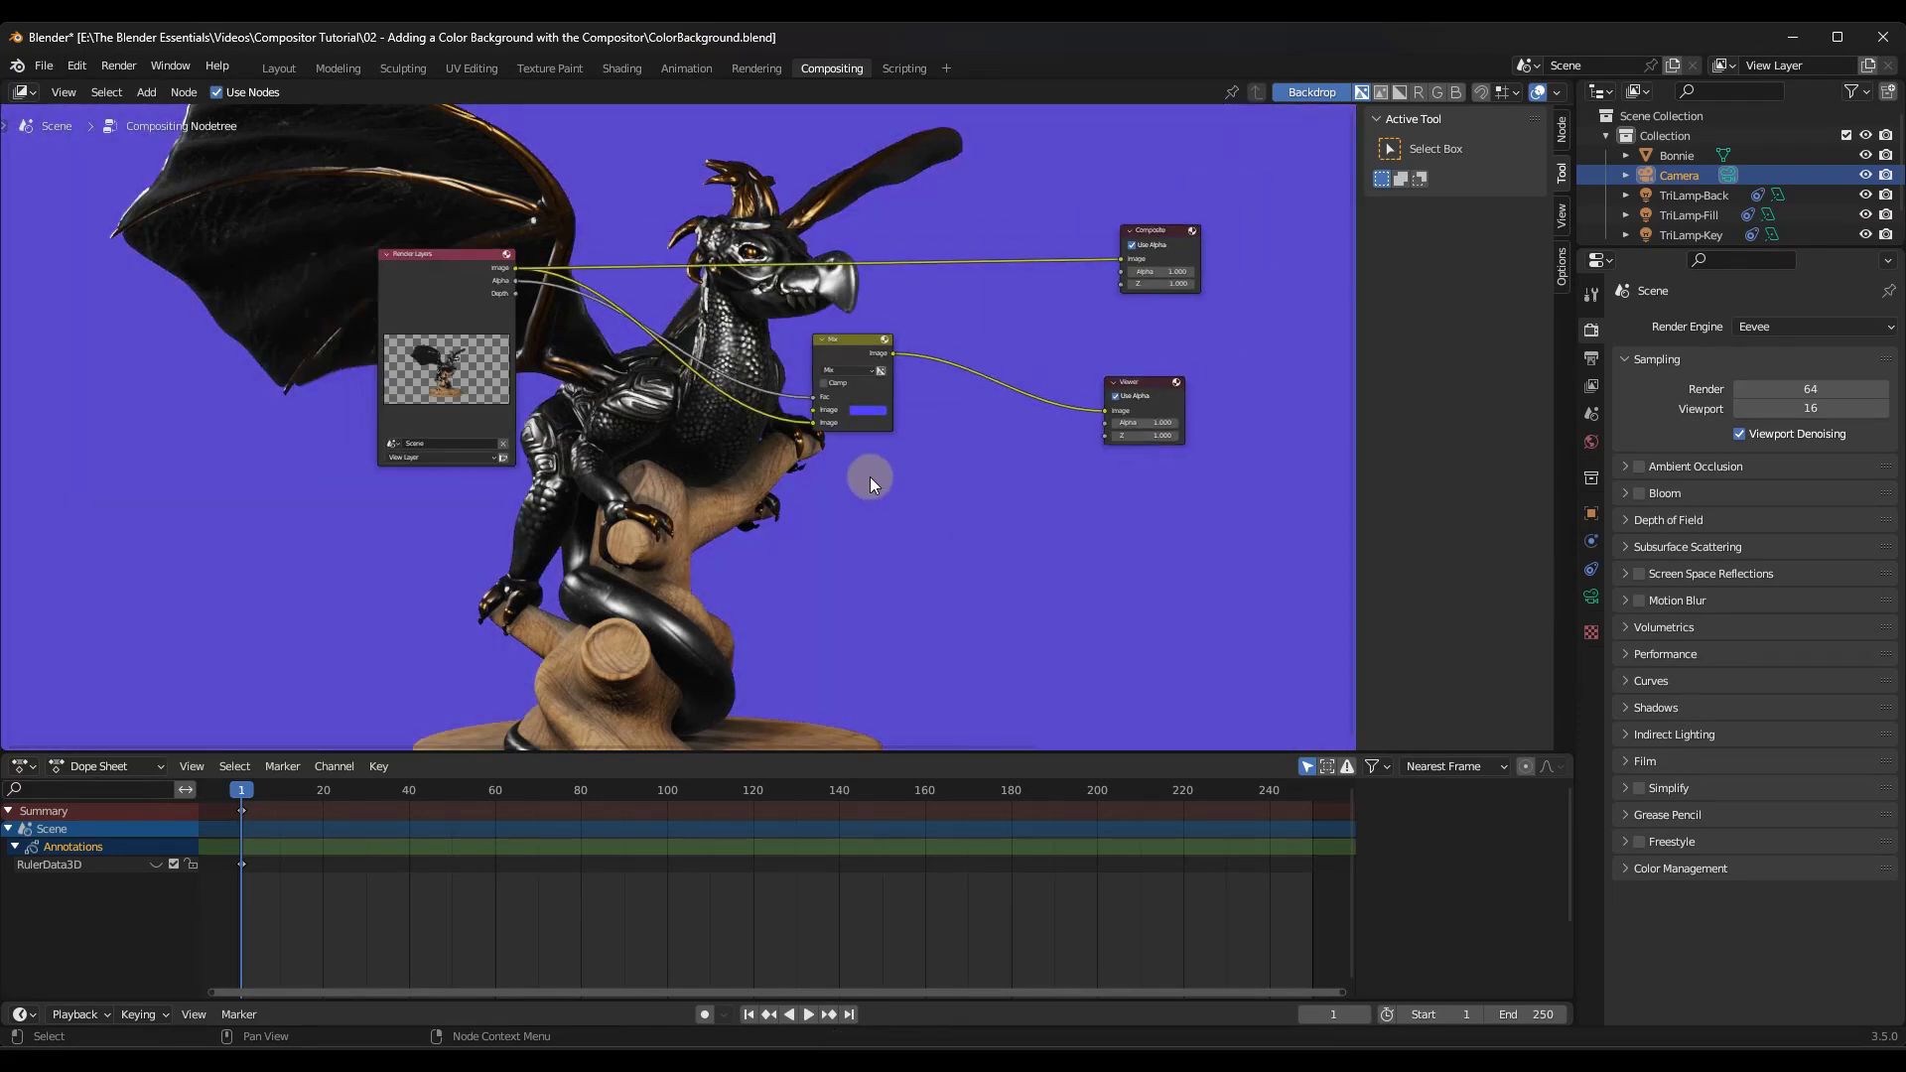
{"action": "middle_click_drag", "start_coordinate": [699, 468], "coordinate": [502, 526]}
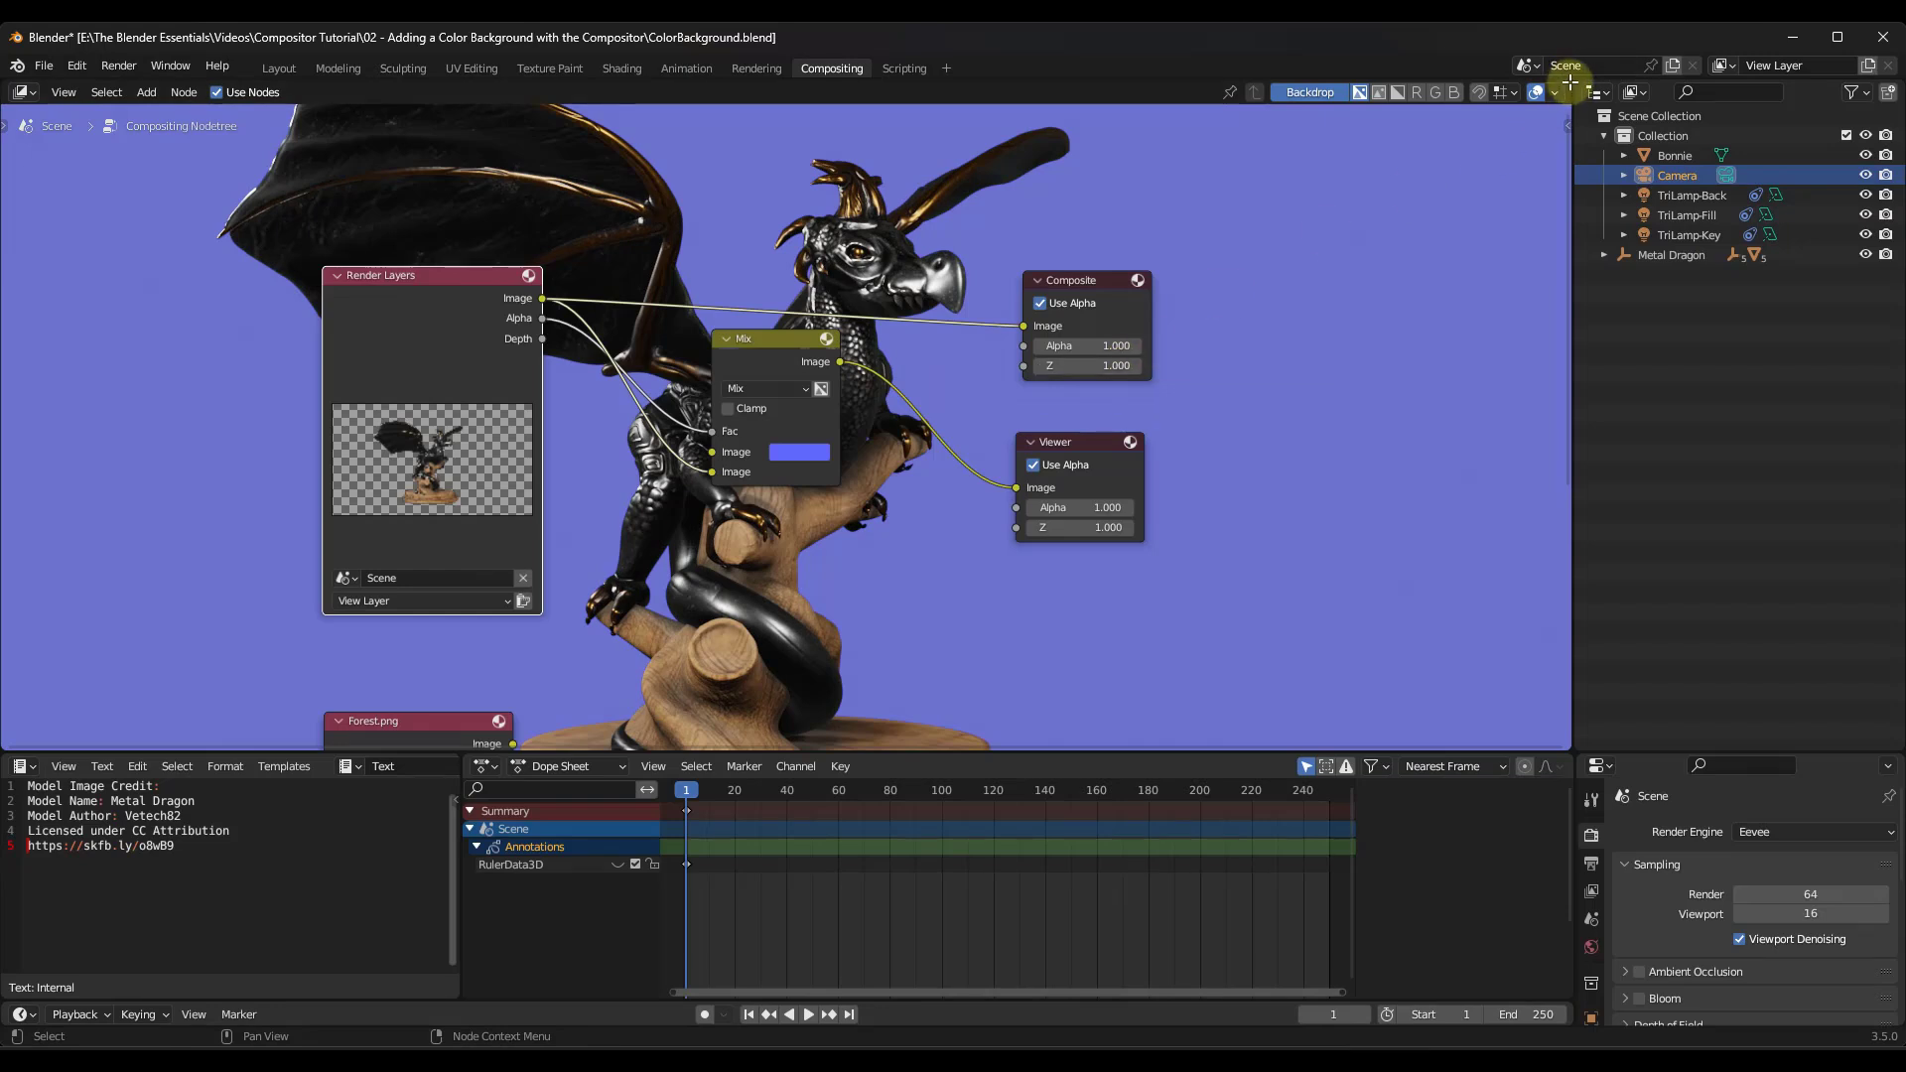
Step: Split the node editor side by side and turn the new area into an Image Editor showing the Render Result, fitted to view
{"action": "left_click_drag", "start_coordinate": [1545, 80], "coordinate": [784, 94]}
{"action": "left_click", "coordinate": [800, 91]}
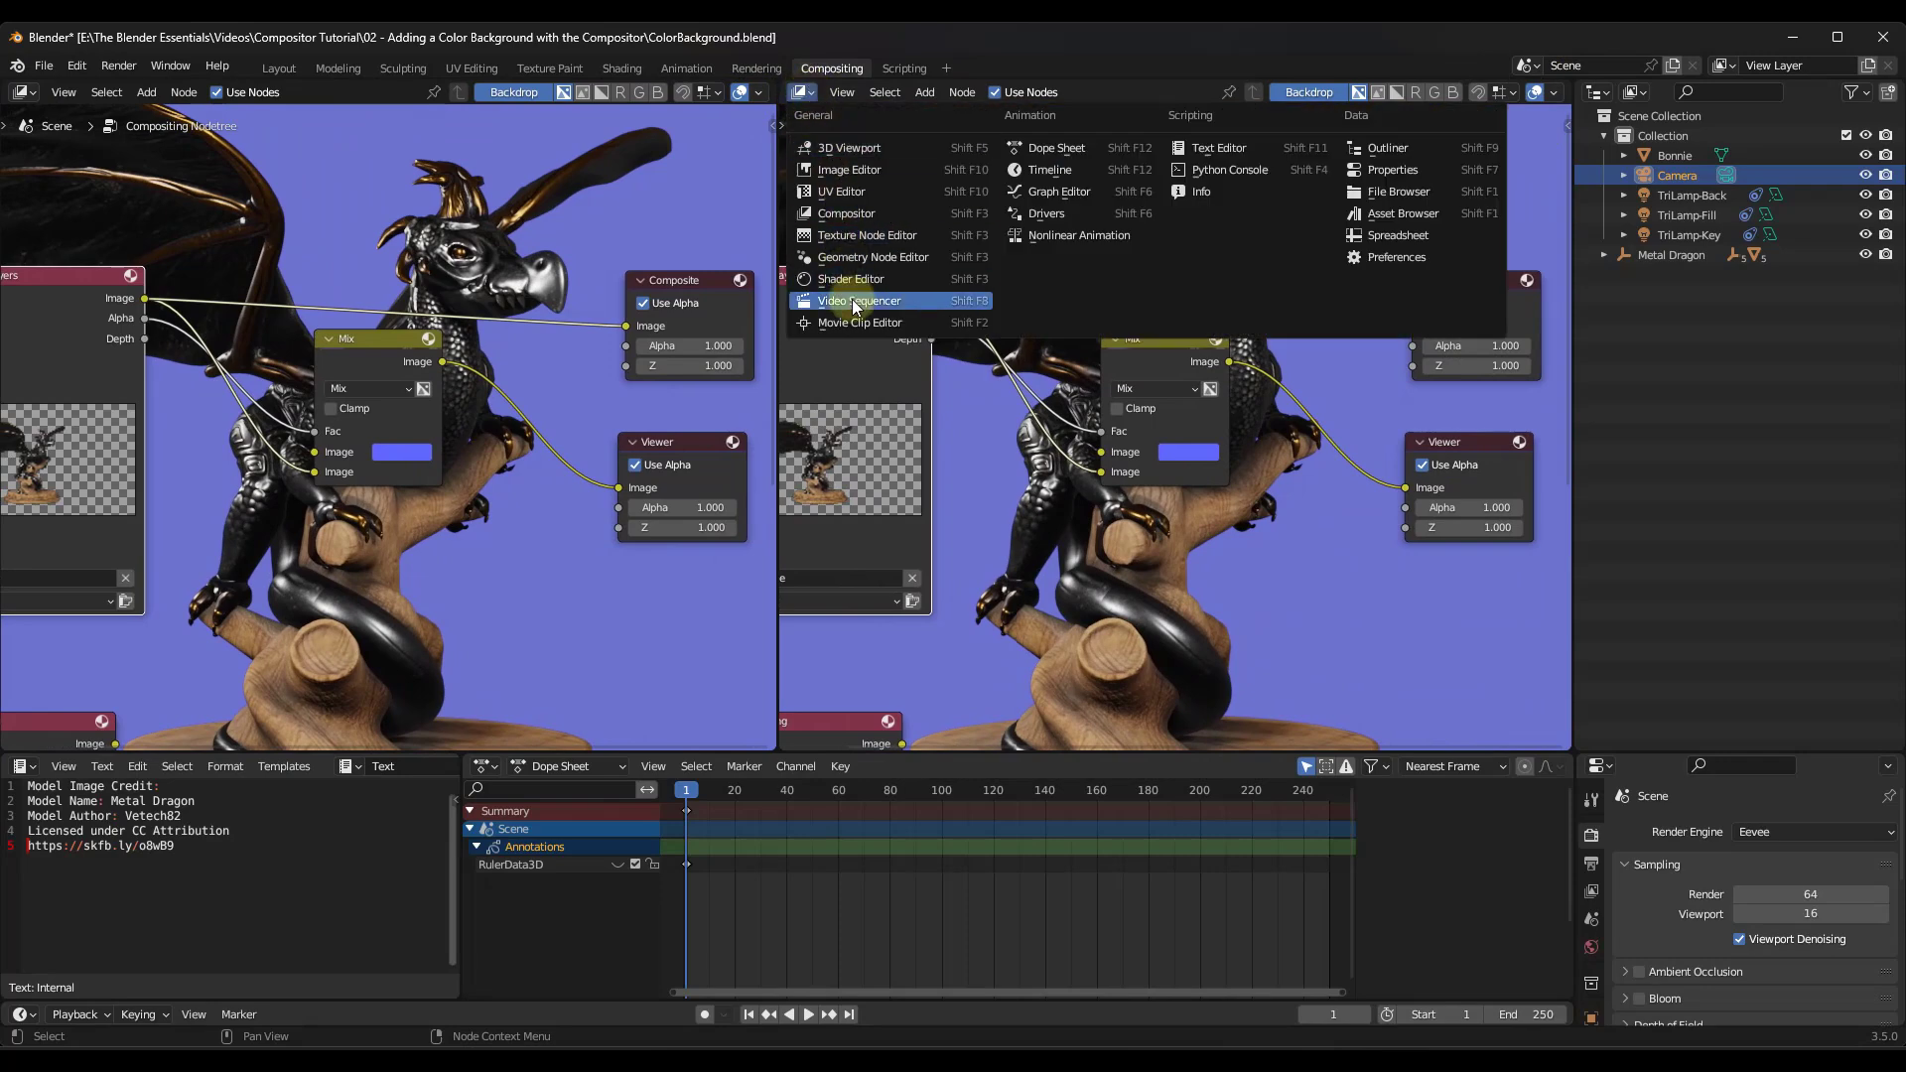
{"action": "left_click", "coordinate": [846, 170]}
{"action": "left_click", "coordinate": [1090, 91]}
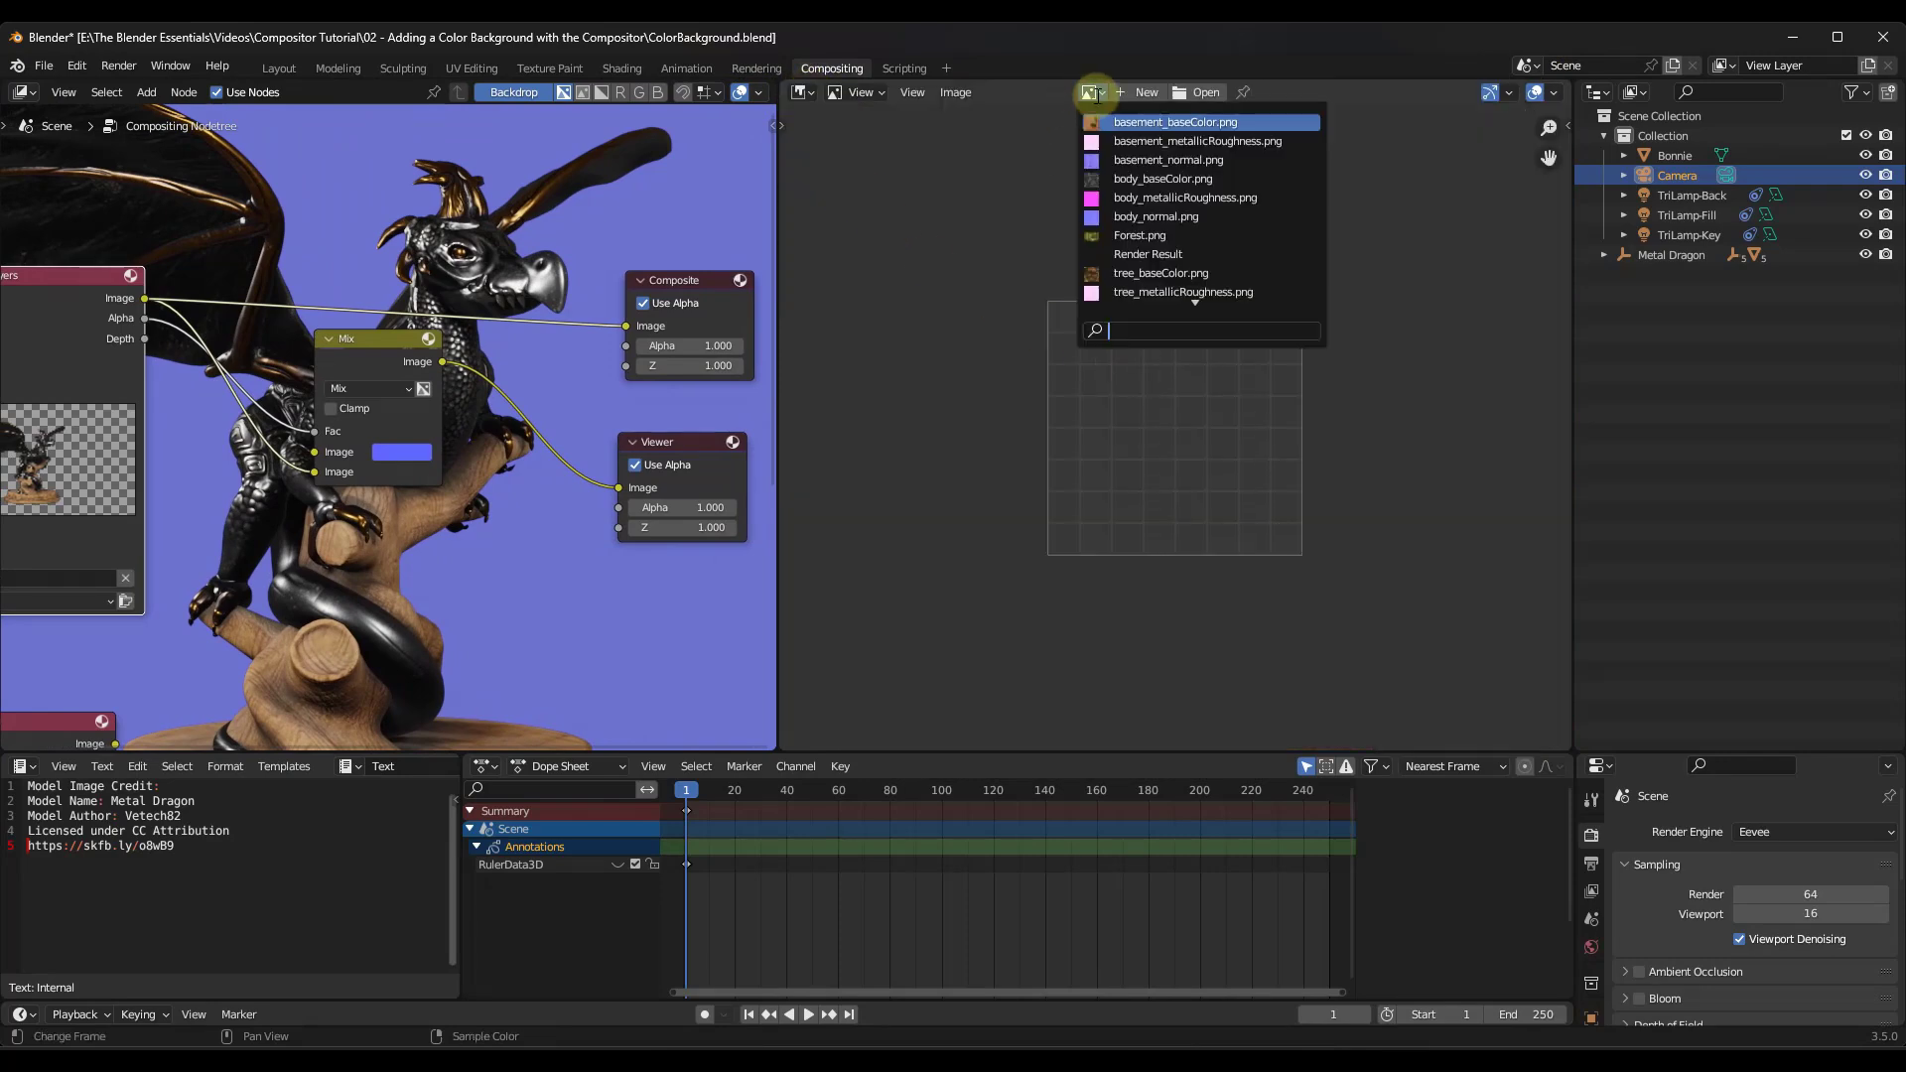
{"action": "left_click", "coordinate": [1145, 254]}
{"action": "key", "text": "Home"}
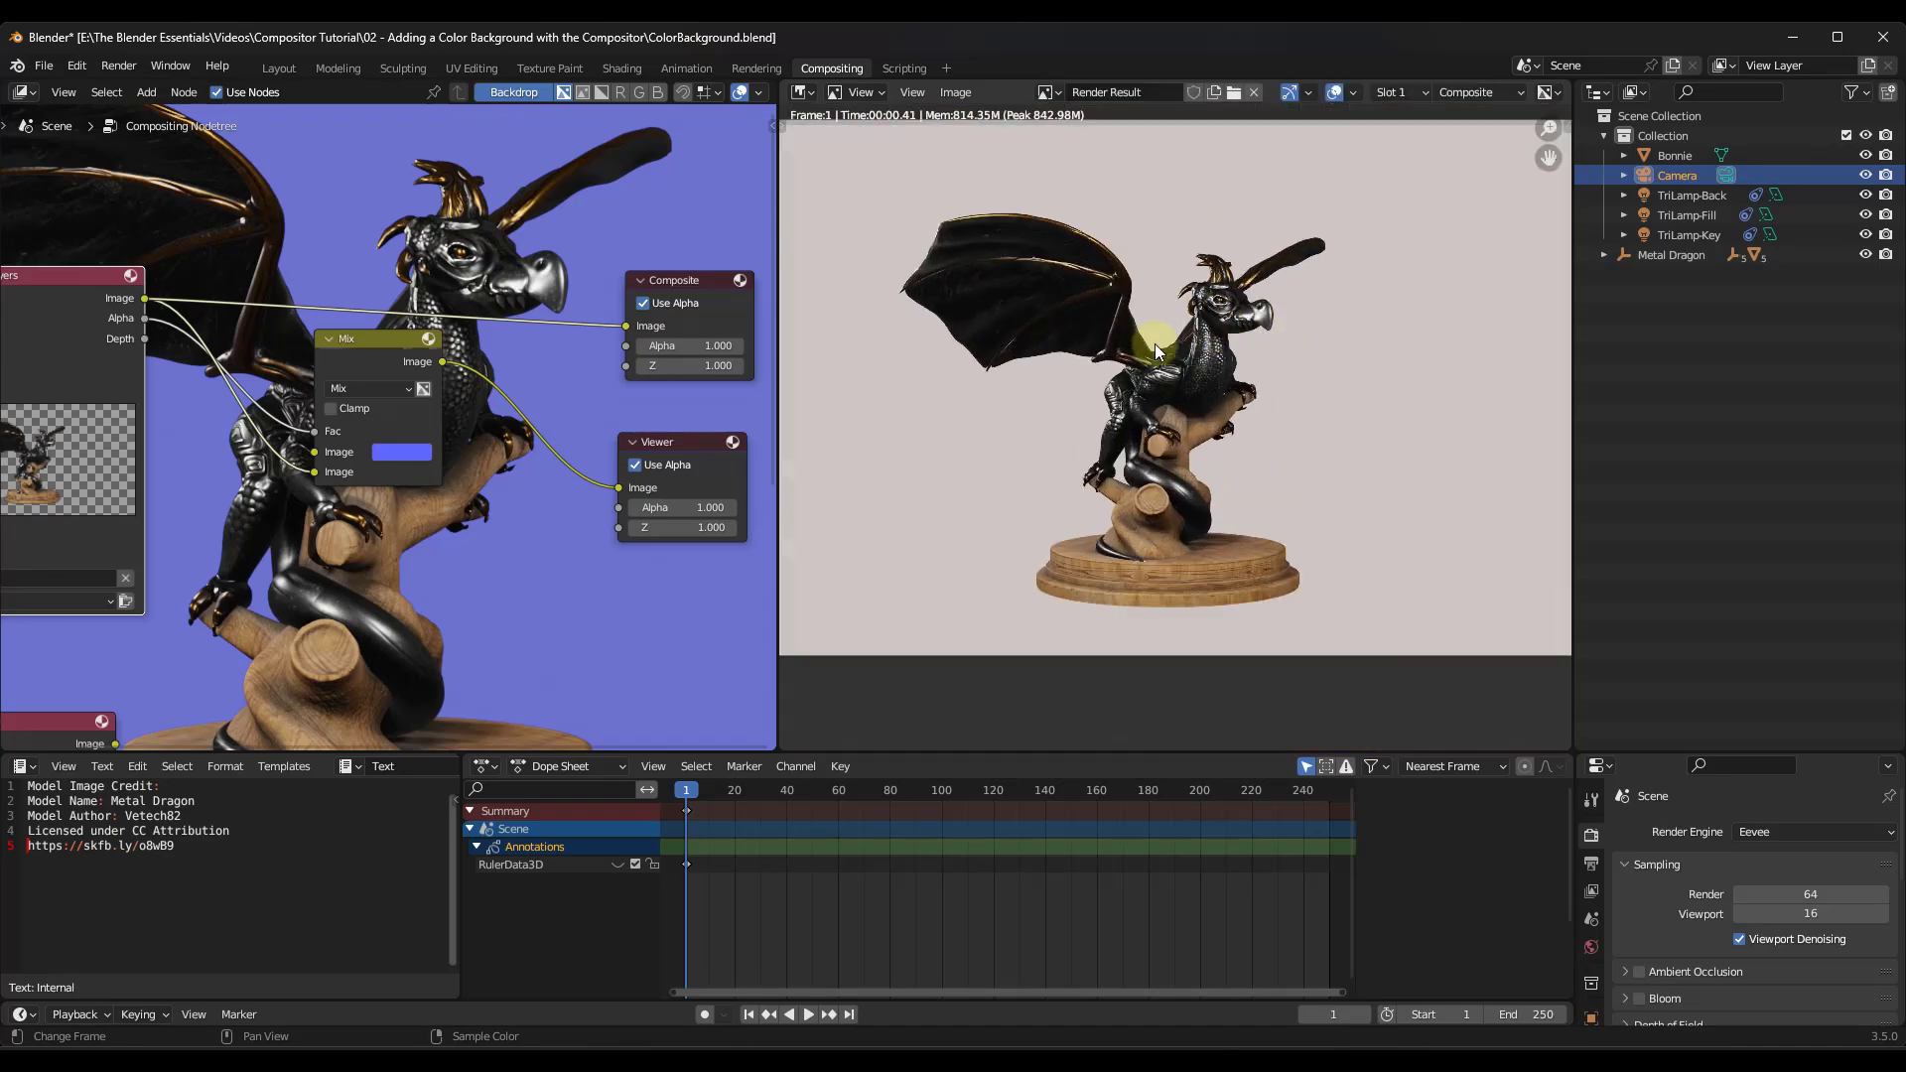
{"action": "scroll", "coordinate": [1173, 354], "scroll_direction": "up", "scroll_amount": 1}
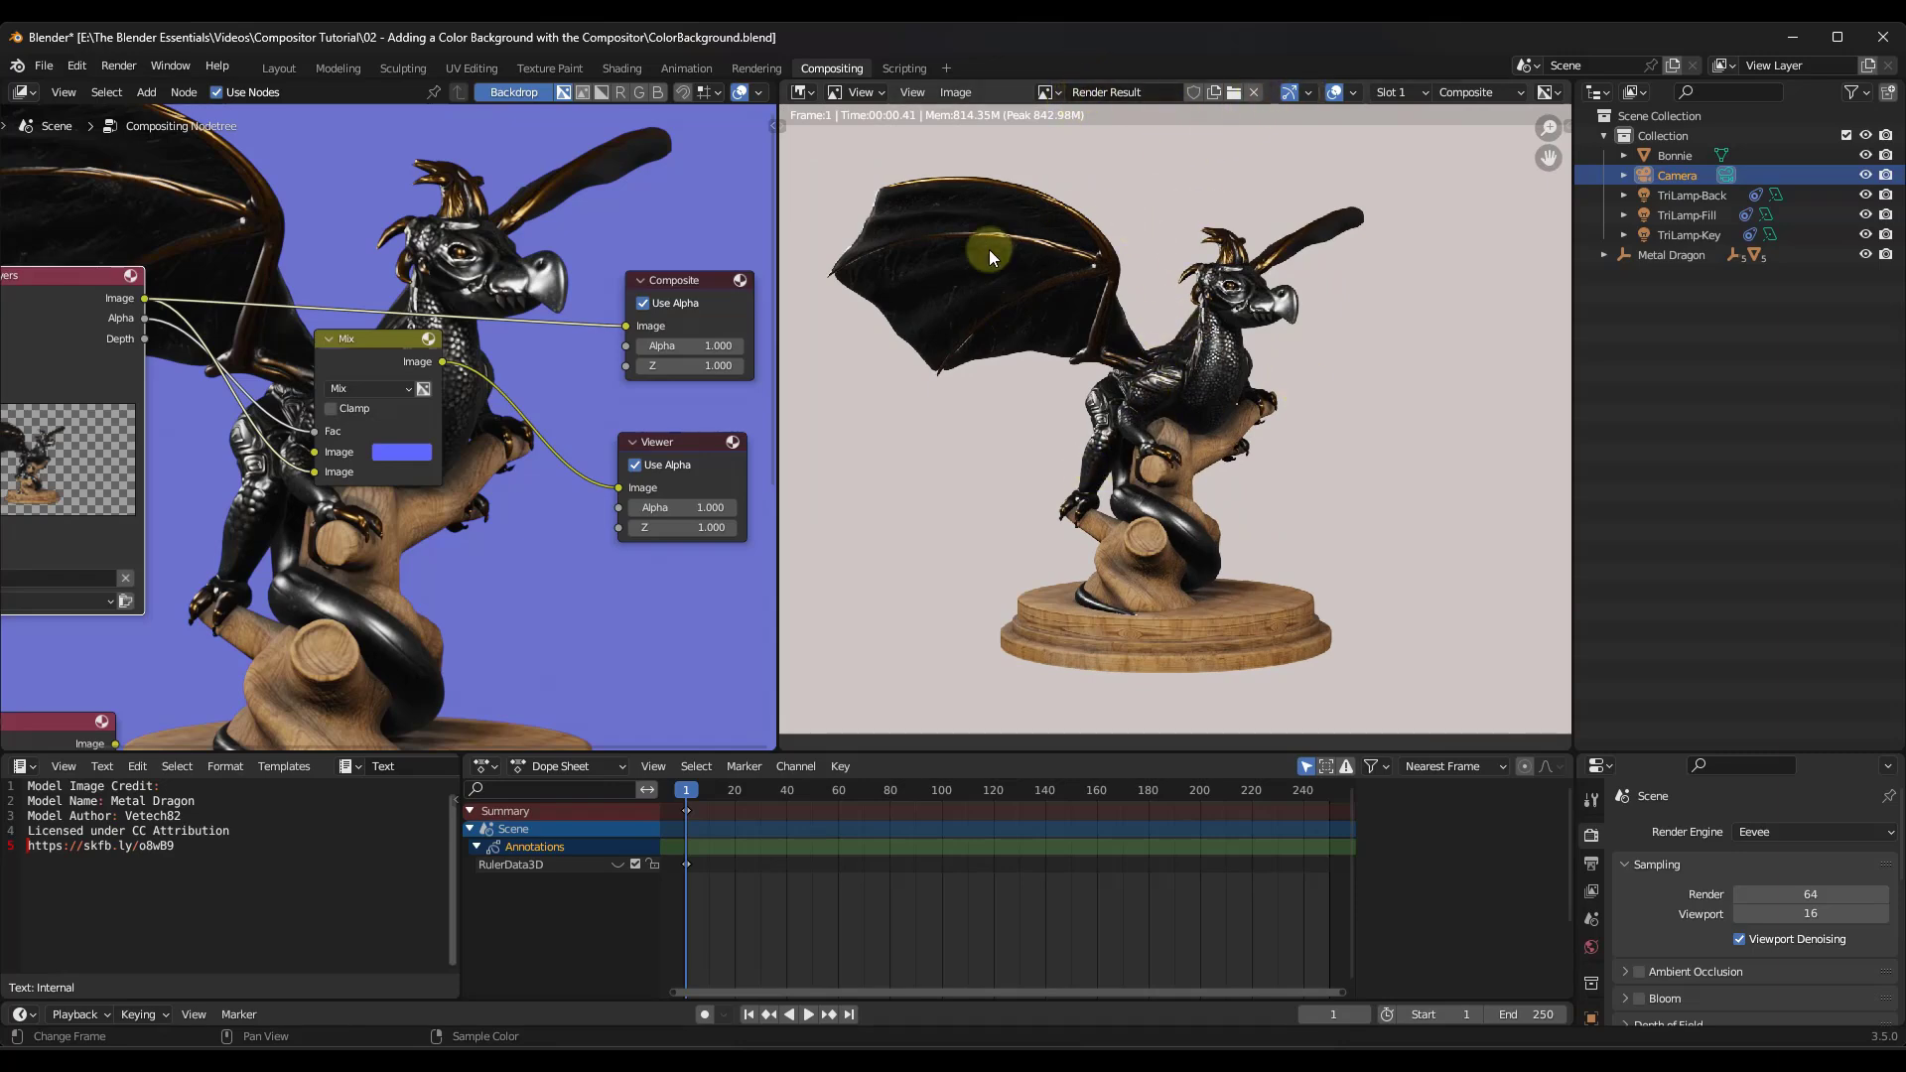
Step: Show the Composite layer in the Image Editor and link the Mix node's output to the Composite node's Image input
{"action": "left_click_drag", "start_coordinate": [397, 343], "coordinate": [355, 373]}
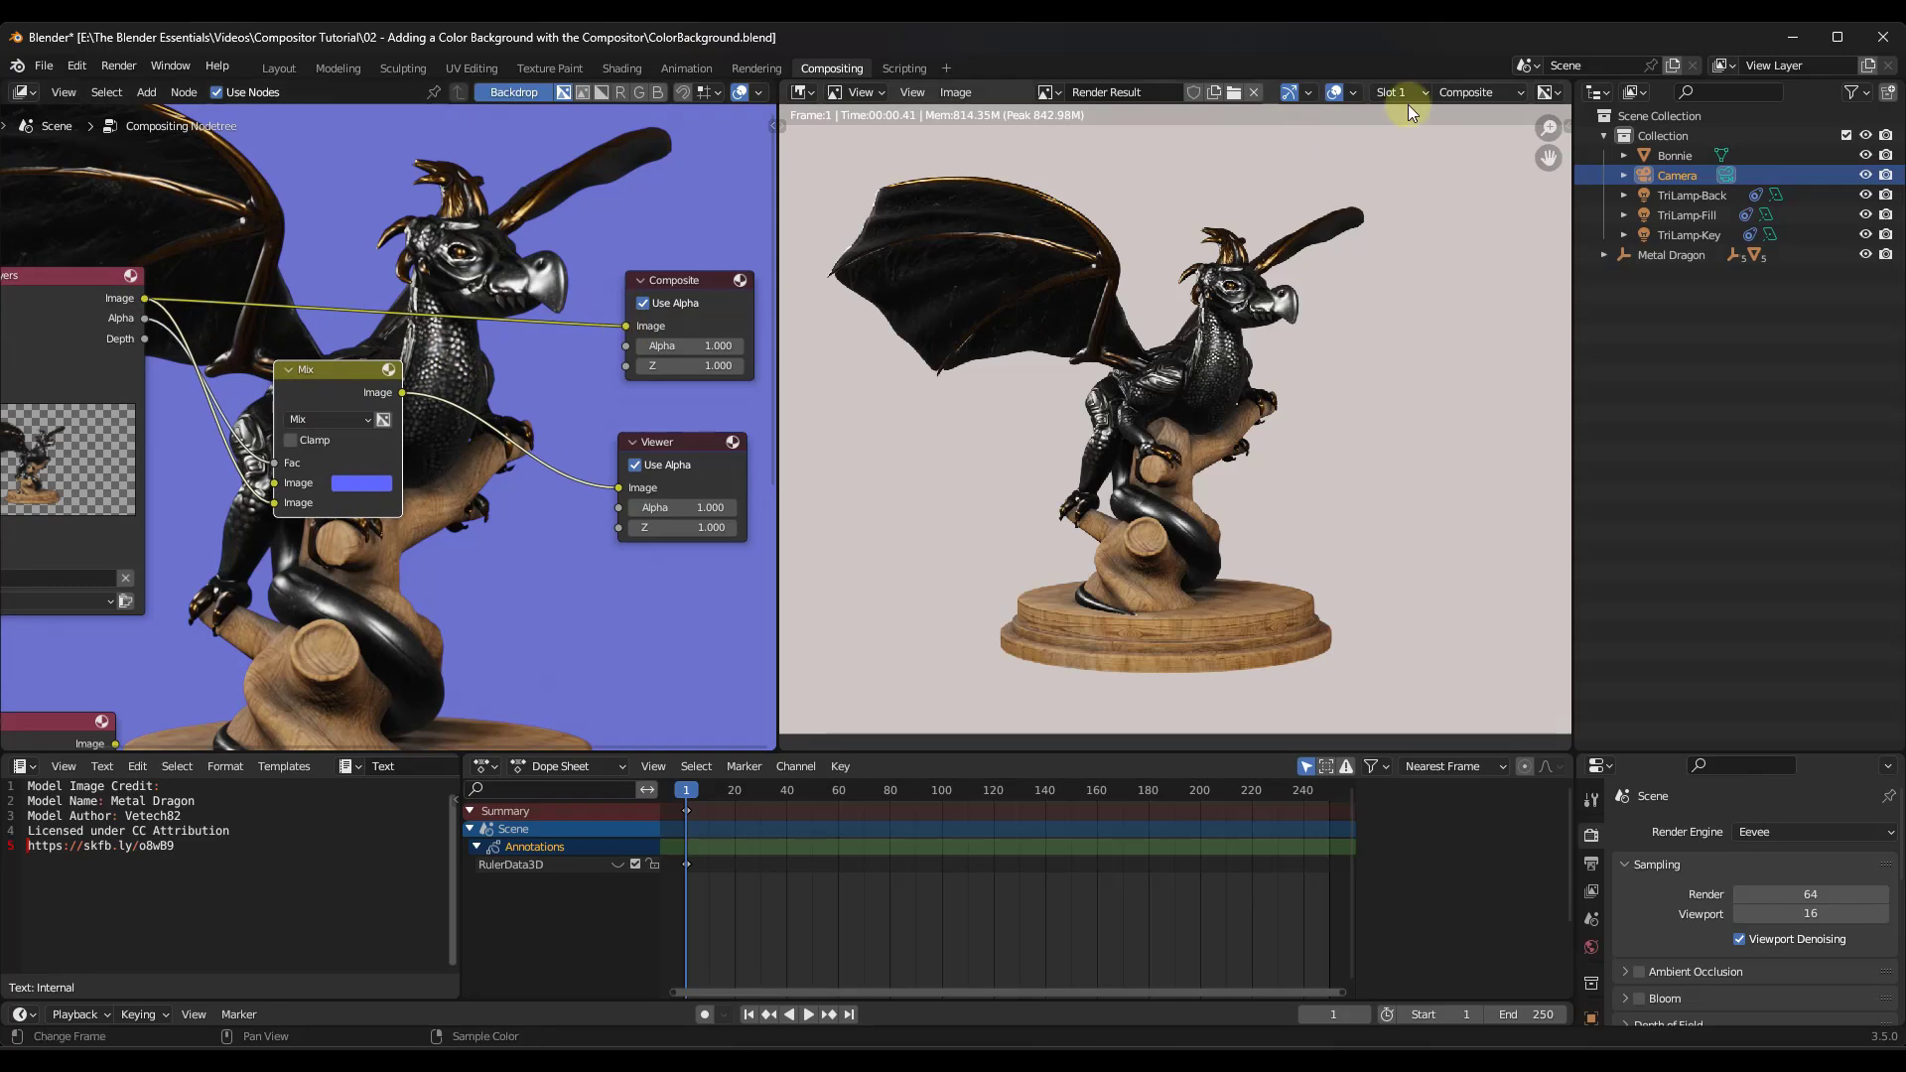
{"action": "left_click", "coordinate": [1474, 93]}
{"action": "left_click", "coordinate": [1479, 115]}
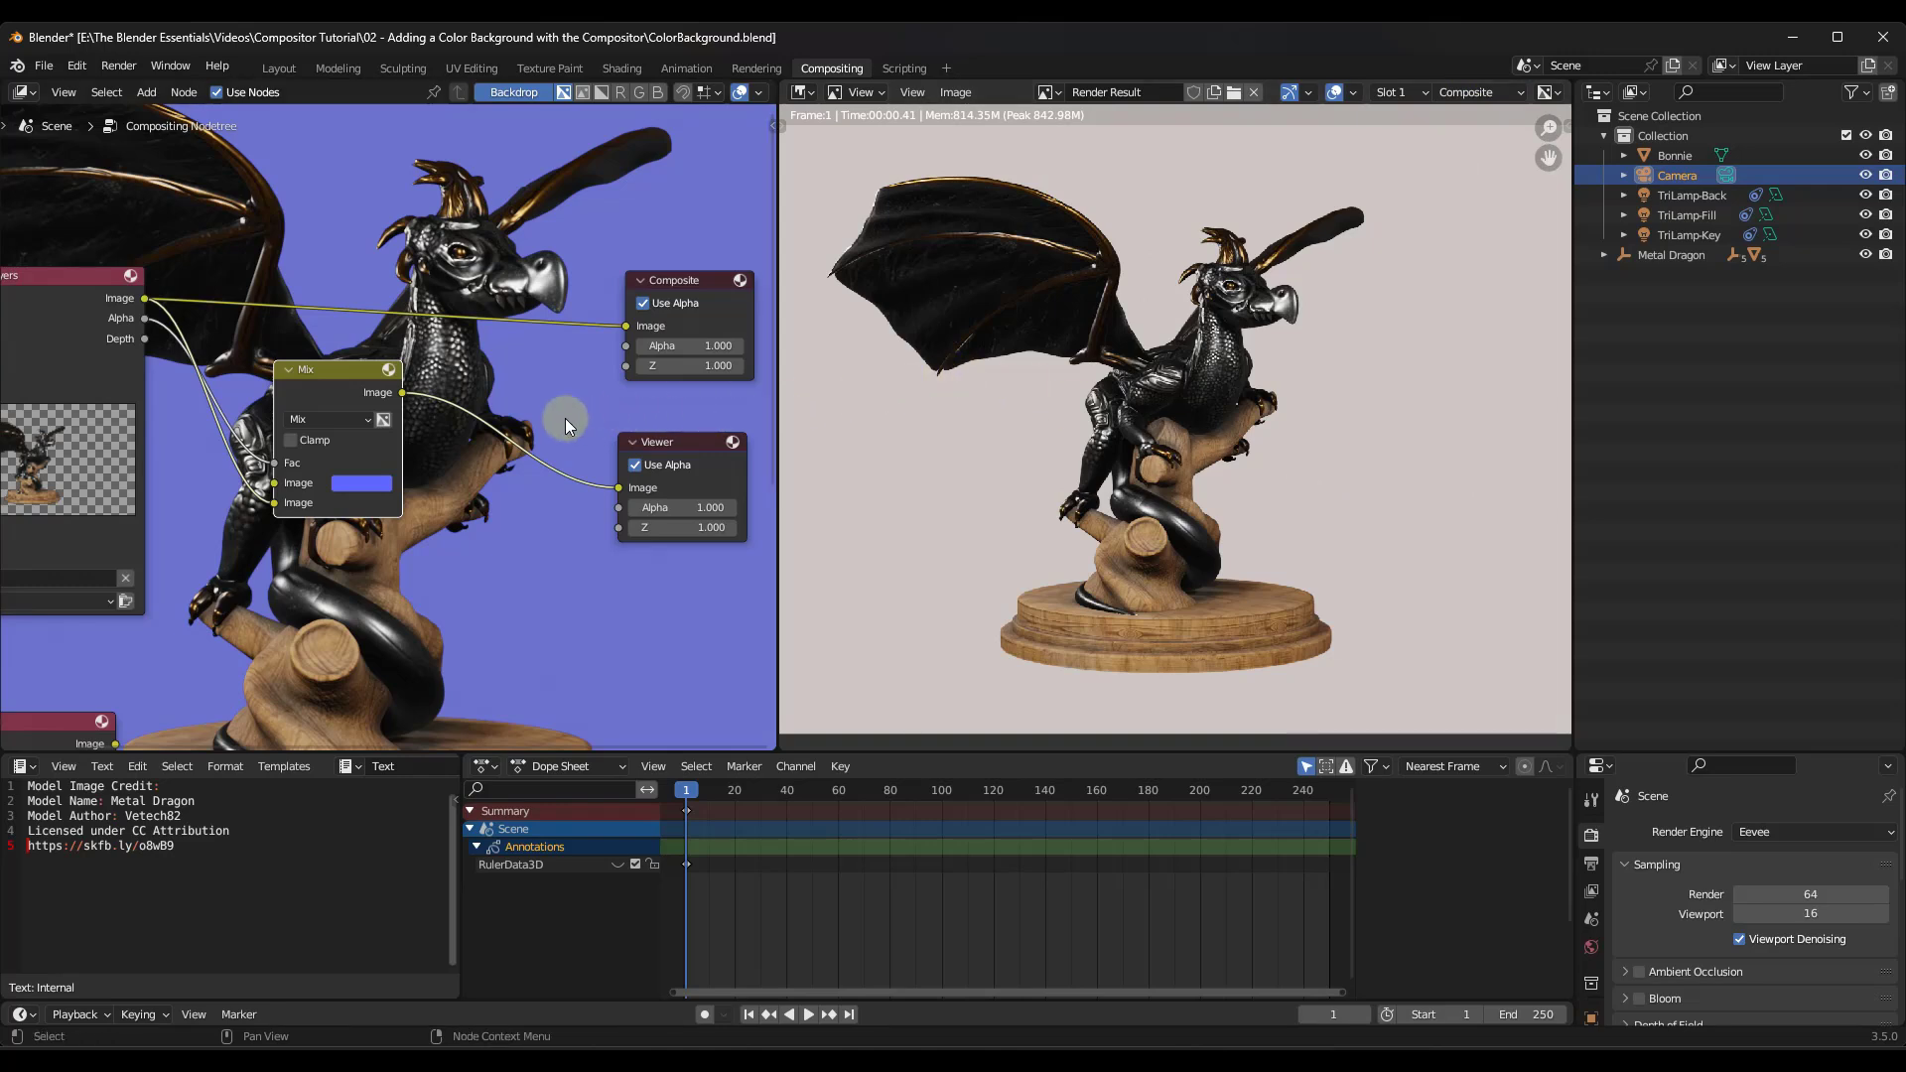
{"action": "left_click_drag", "start_coordinate": [403, 393], "coordinate": [628, 334]}
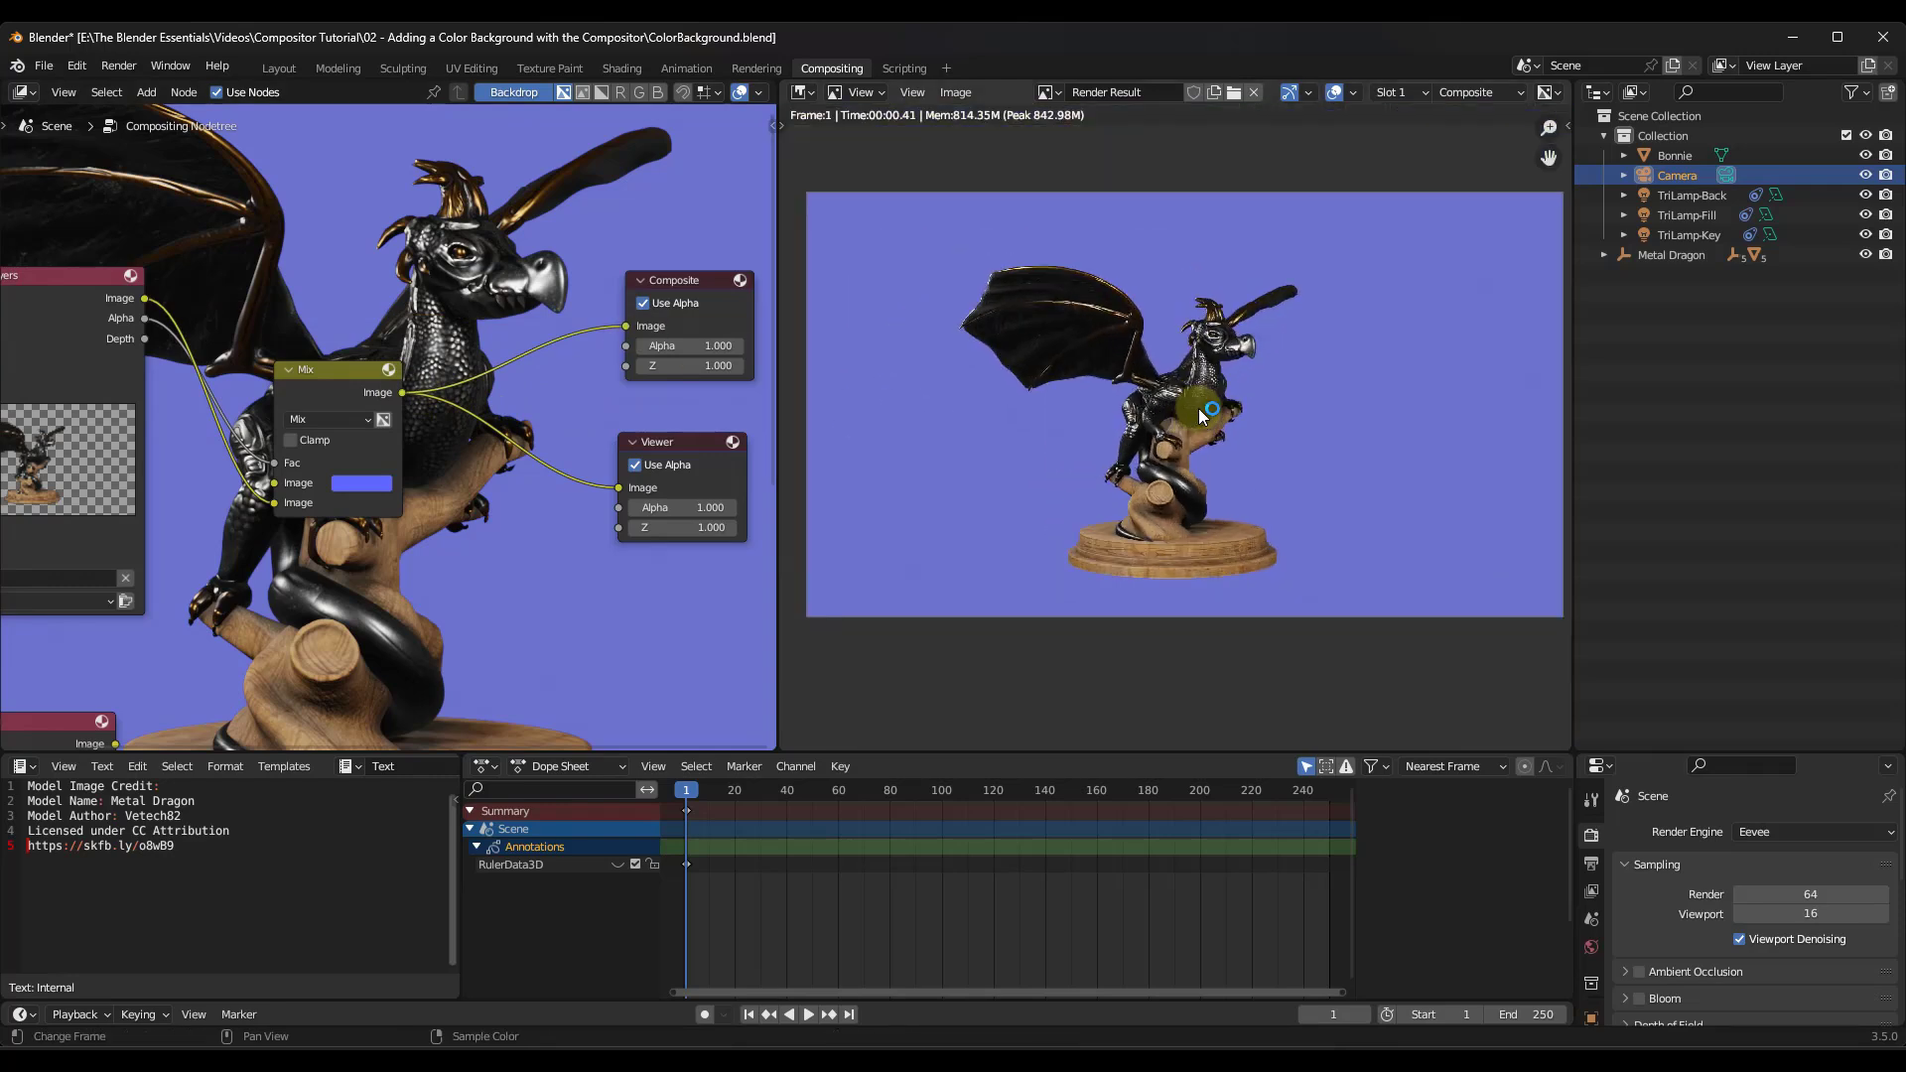
{"action": "scroll", "coordinate": [1278, 371], "scroll_direction": "down", "scroll_amount": 1}
{"action": "scroll", "coordinate": [1377, 322], "scroll_direction": "up", "scroll_amount": 1}
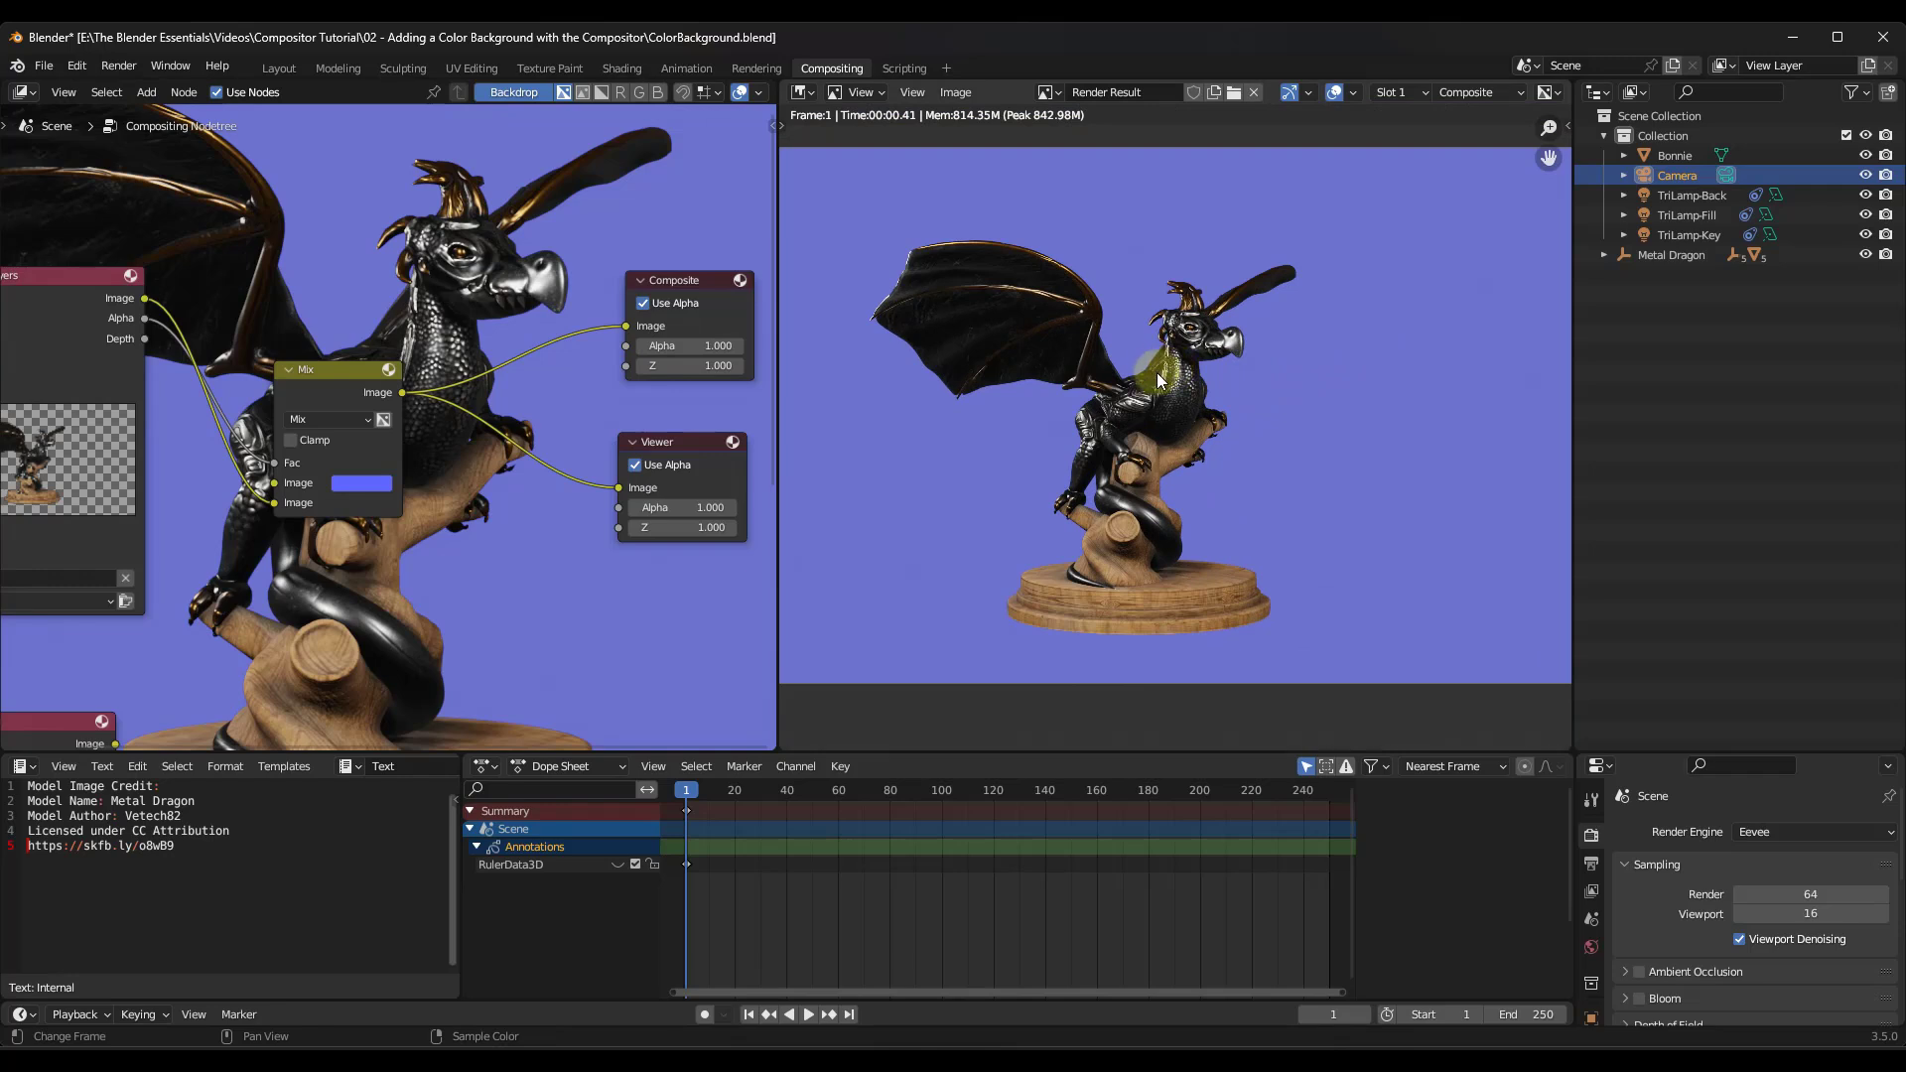
{"action": "middle_click_drag", "start_coordinate": [1158, 373], "coordinate": [1176, 377]}
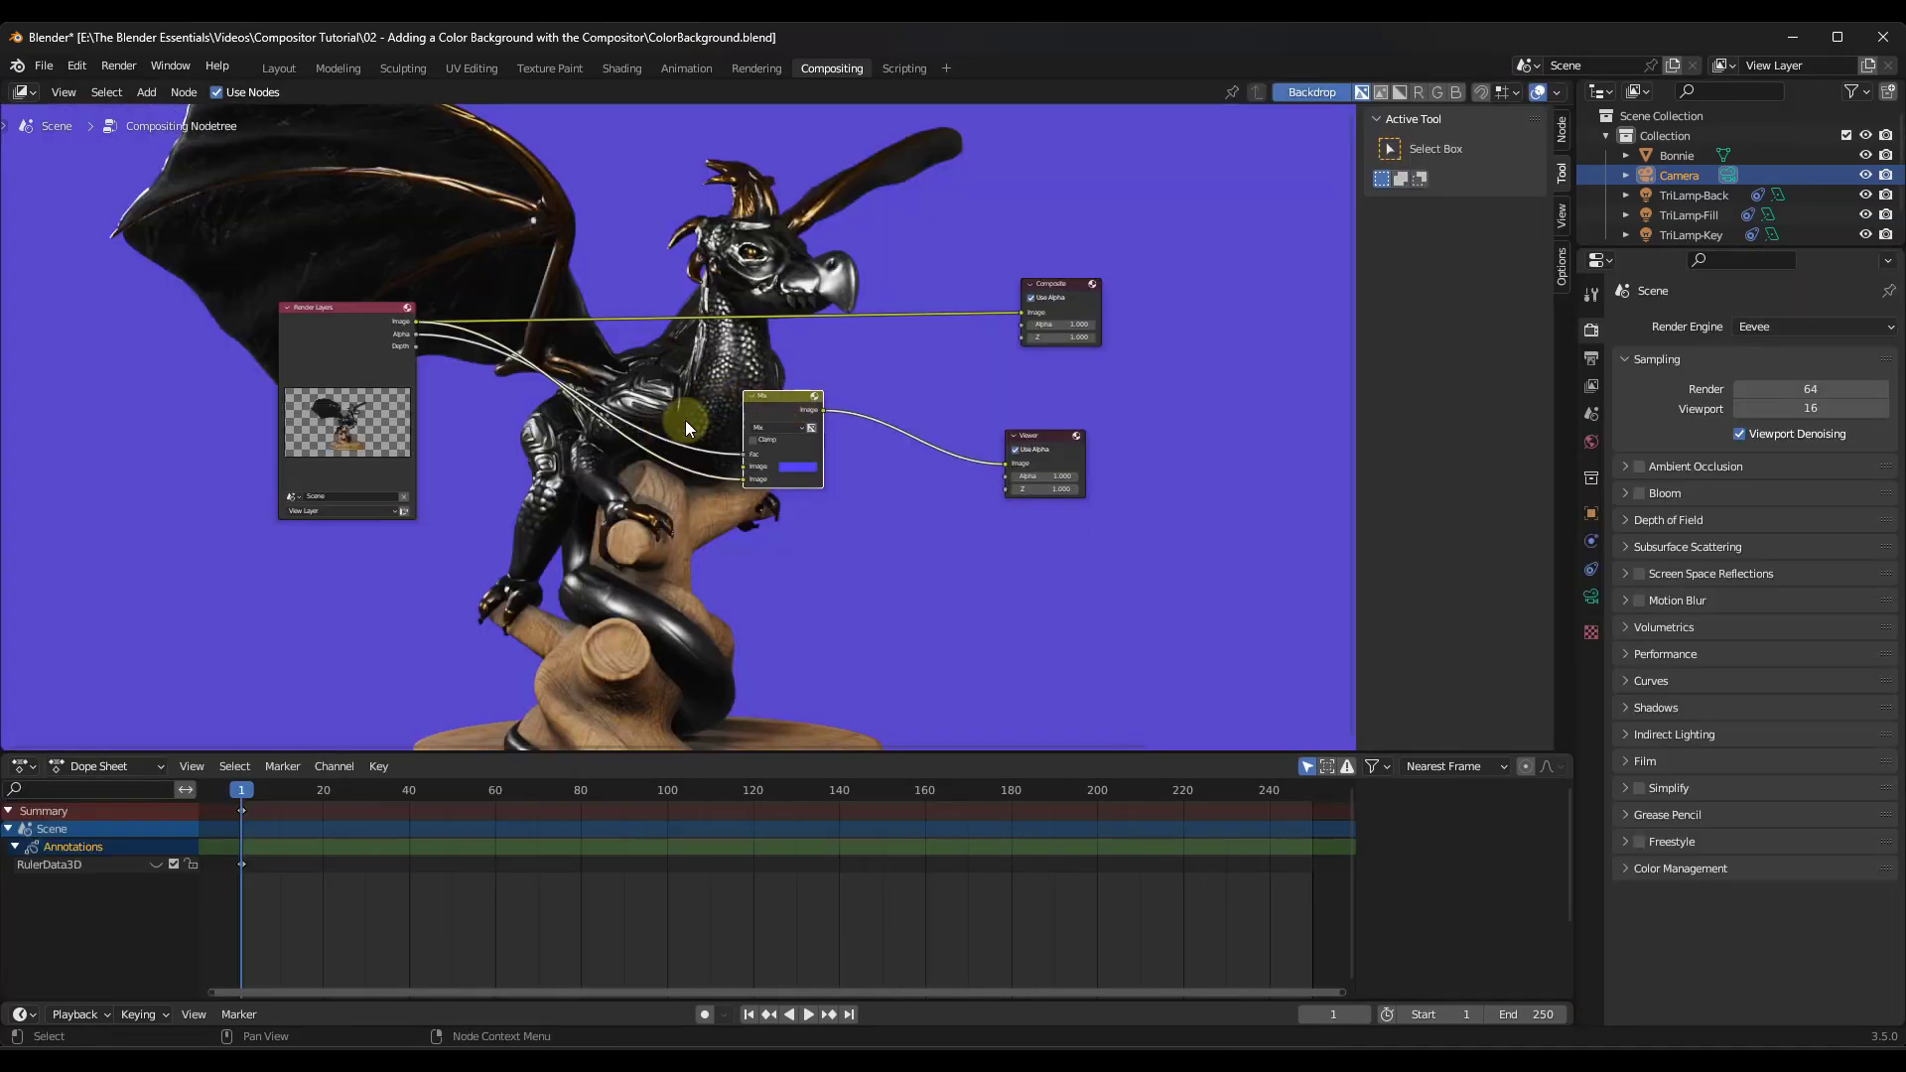
Step: Reposition the Mix node and add an Image node below the Render Layers node
{"action": "left_click_drag", "start_coordinate": [779, 404], "coordinate": [803, 439]}
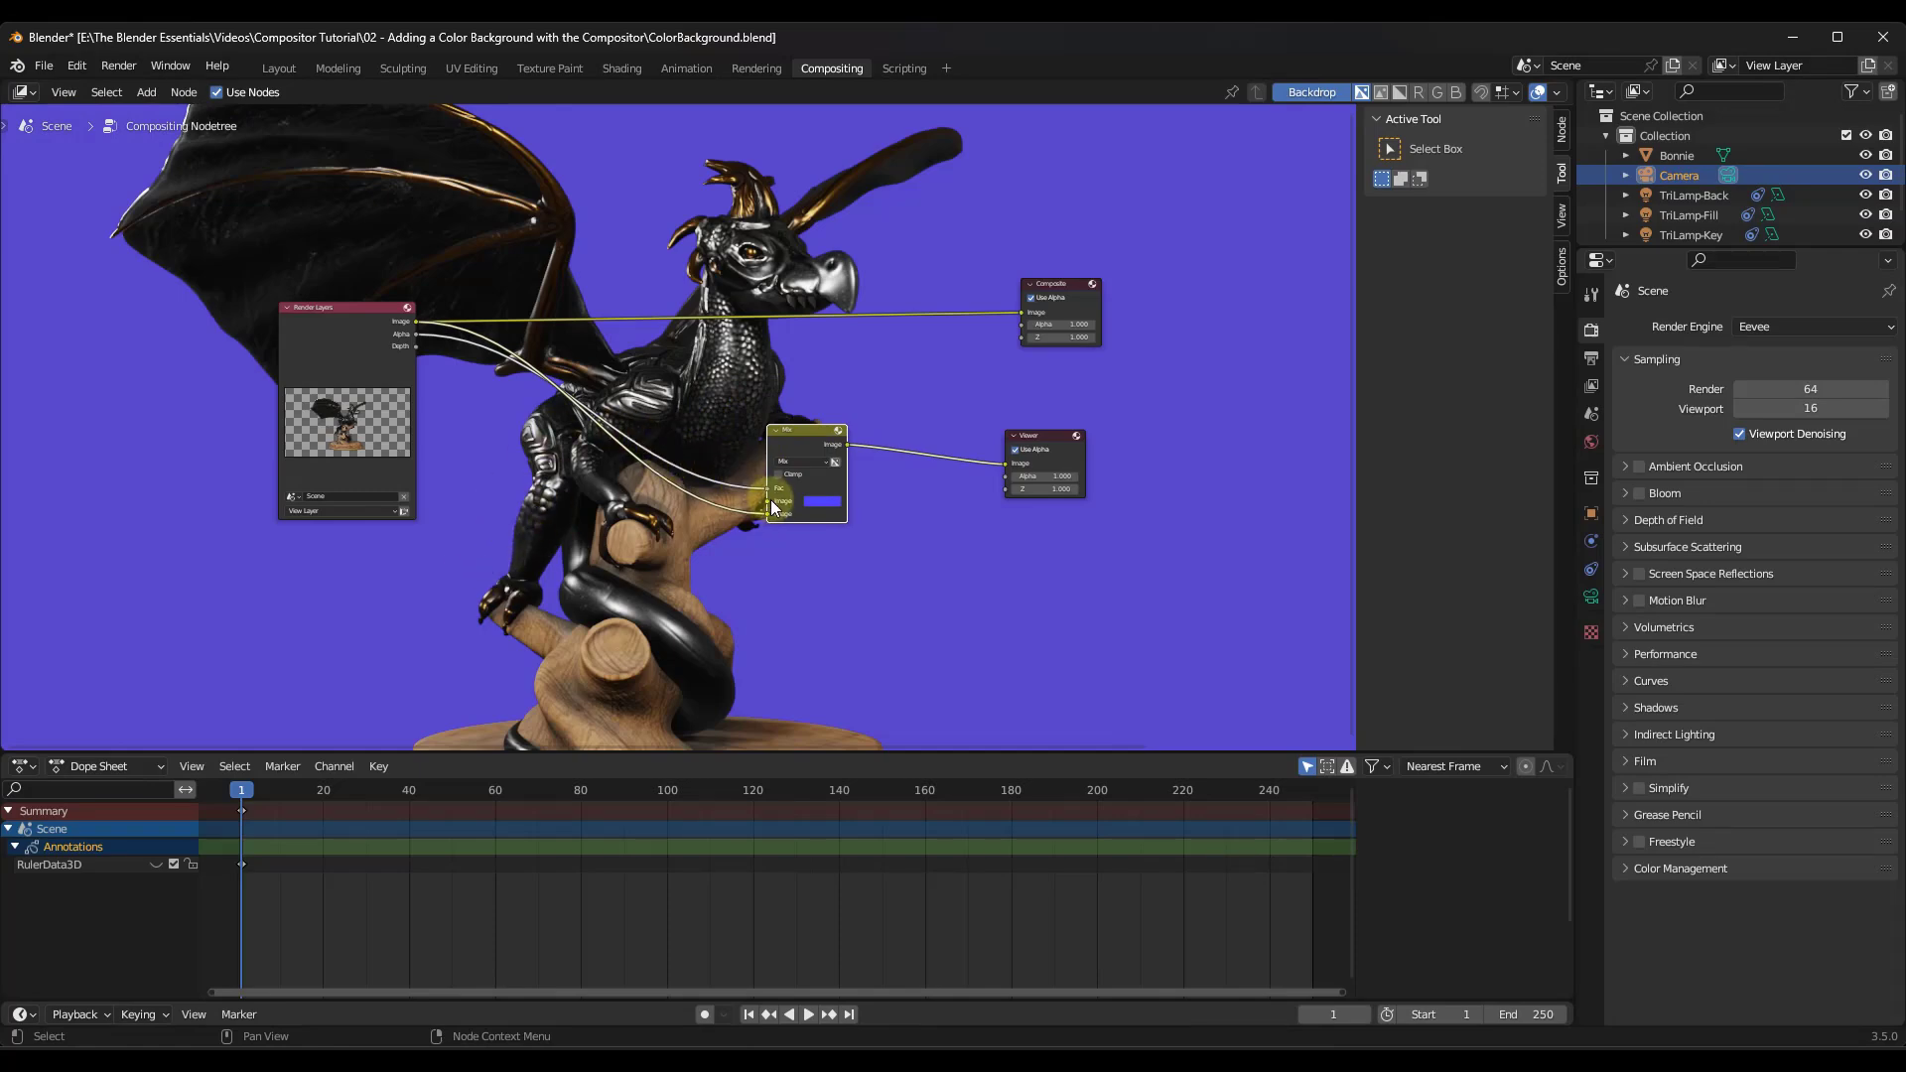
{"action": "scroll", "coordinate": [771, 497], "scroll_direction": "up", "scroll_amount": 5}
{"action": "scroll", "coordinate": [861, 495], "scroll_direction": "down", "scroll_amount": 6}
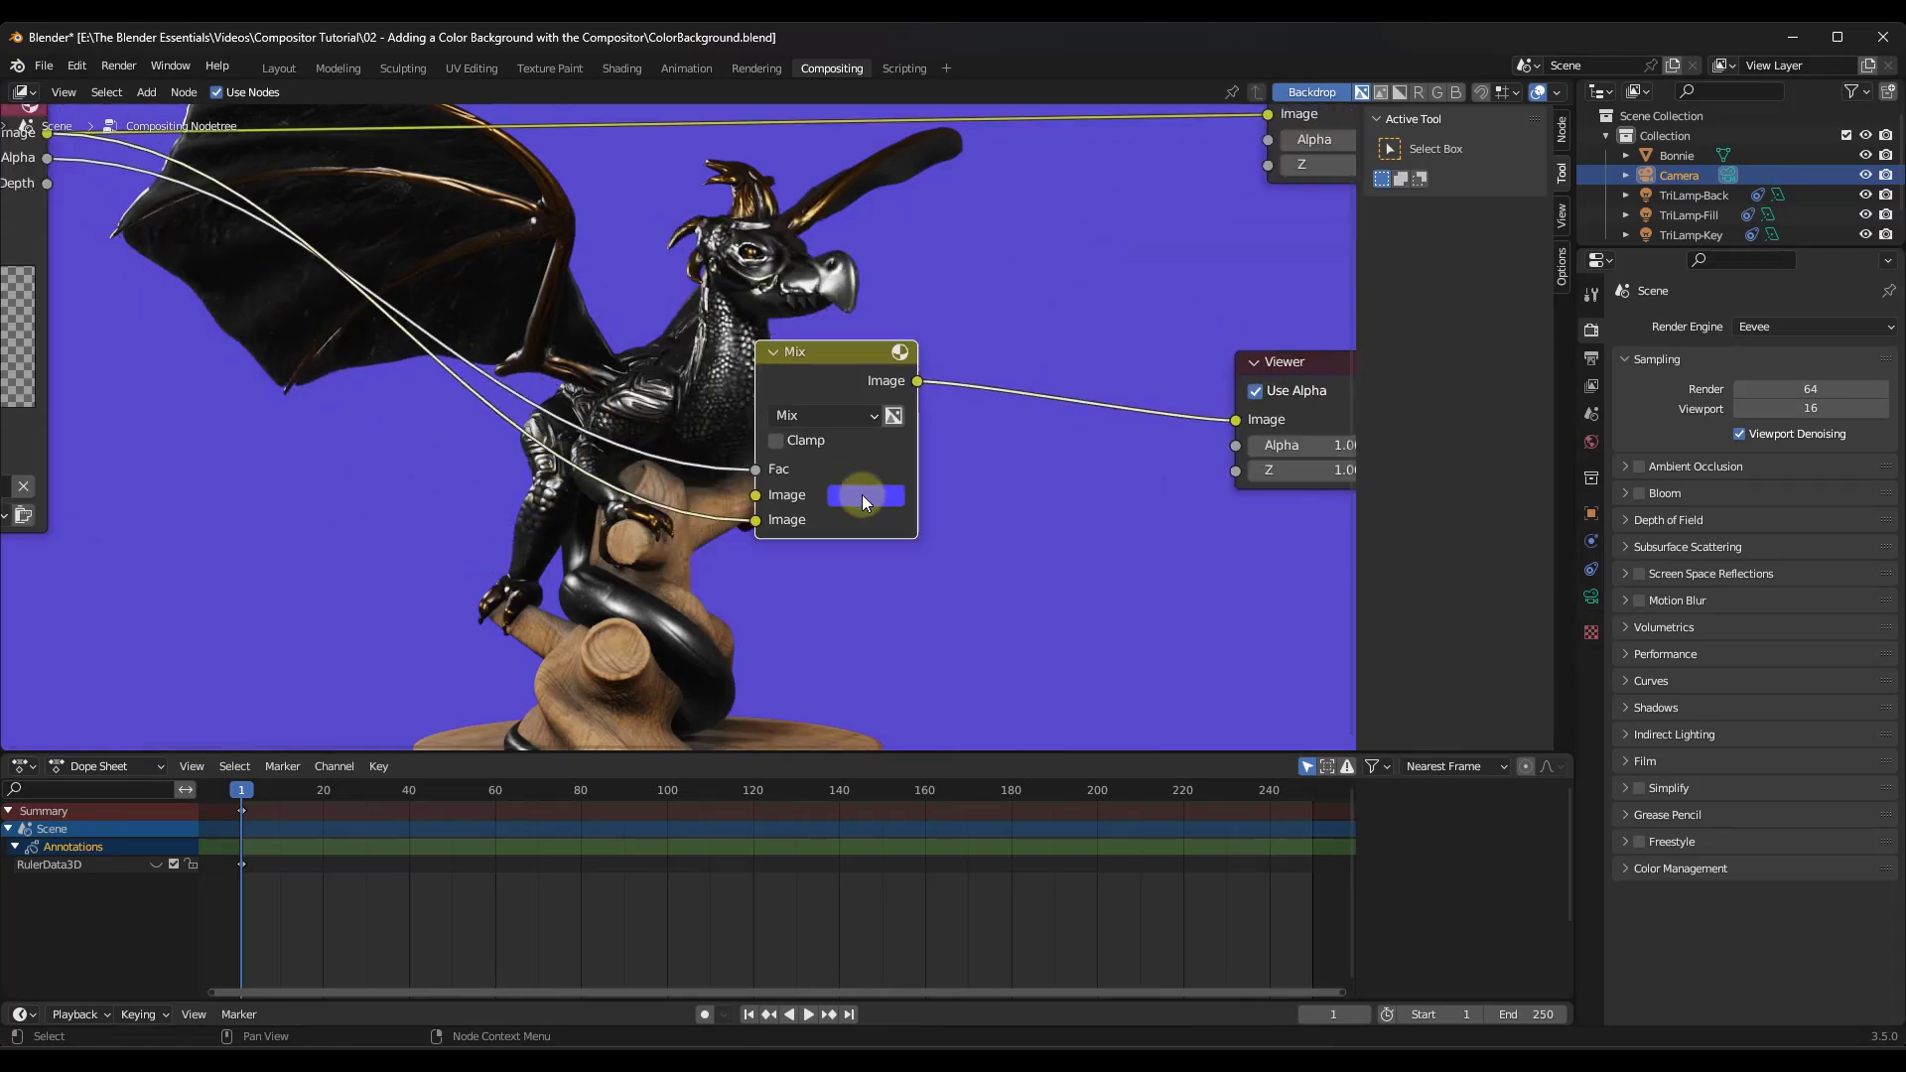
{"action": "middle_click_drag", "start_coordinate": [676, 574], "coordinate": [673, 562]}
{"action": "key", "text": "shift+a"}
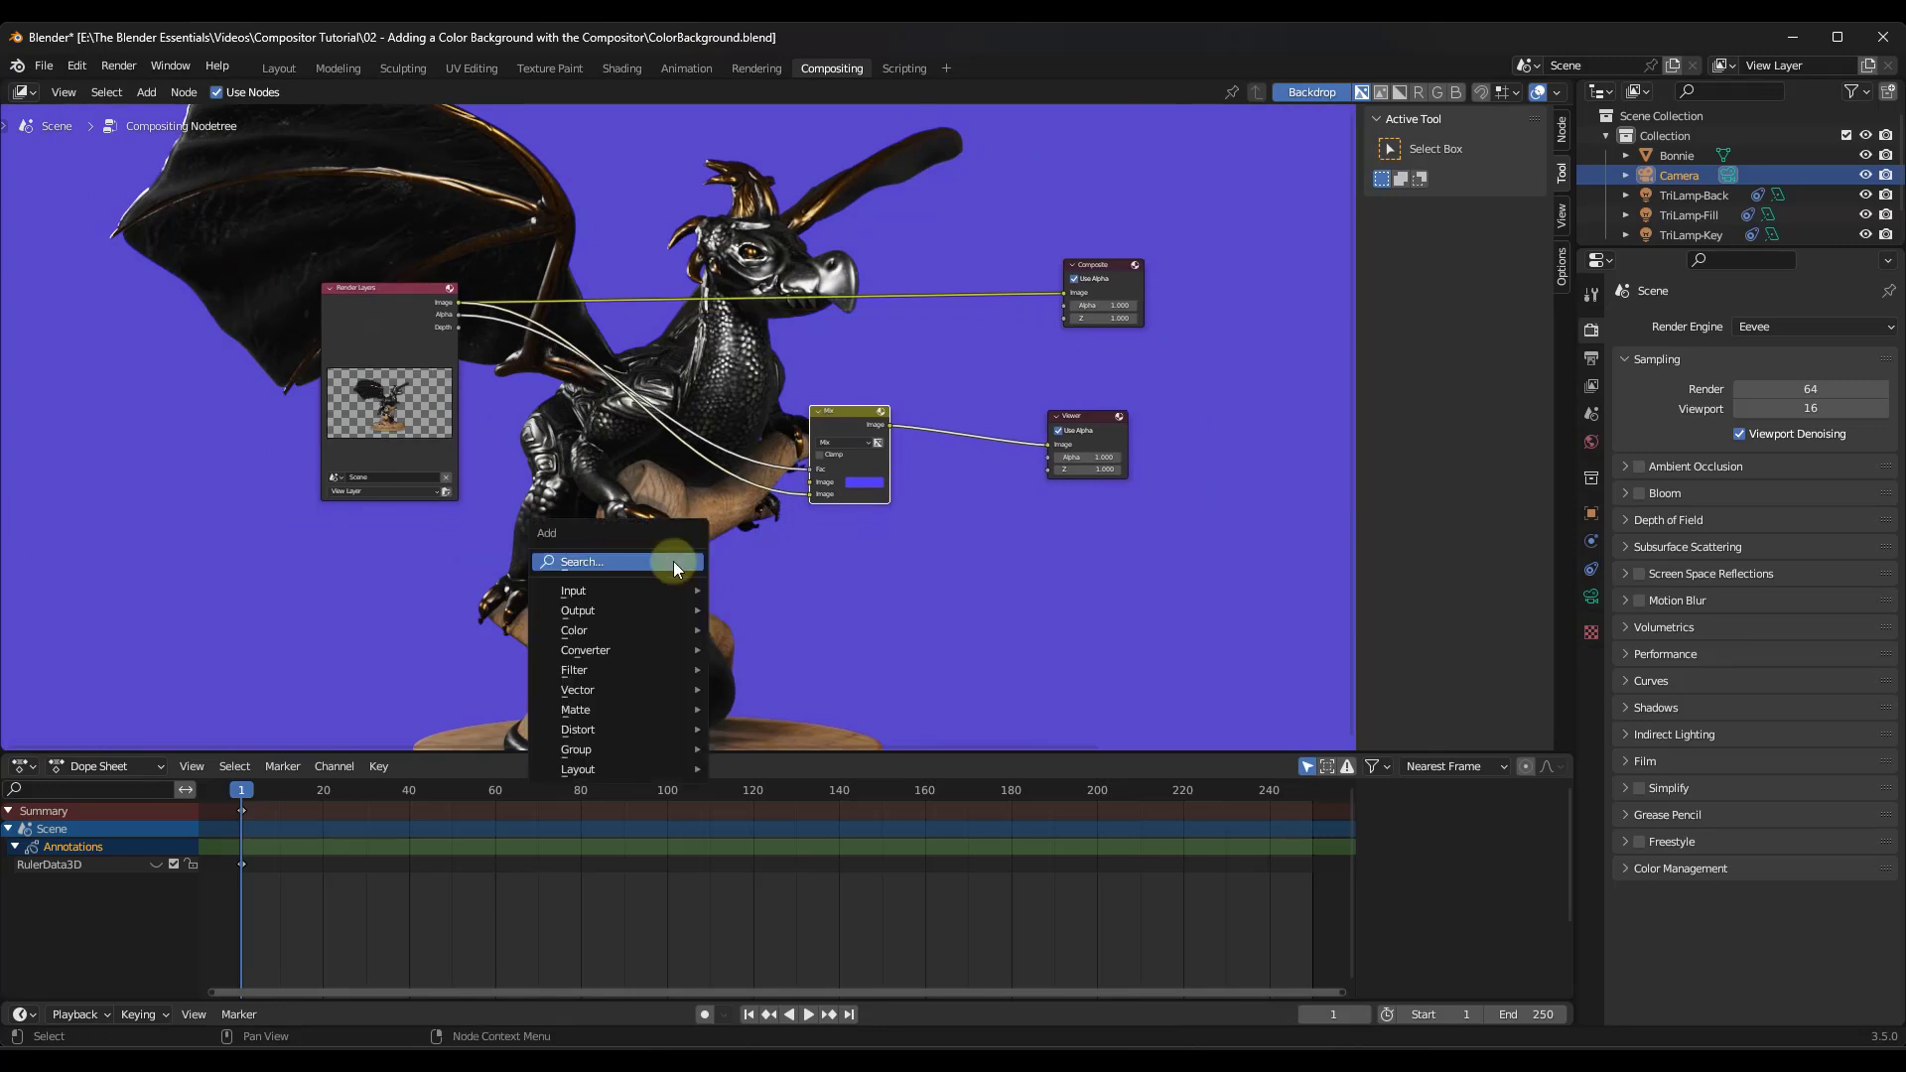
{"action": "type", "text": "image"}
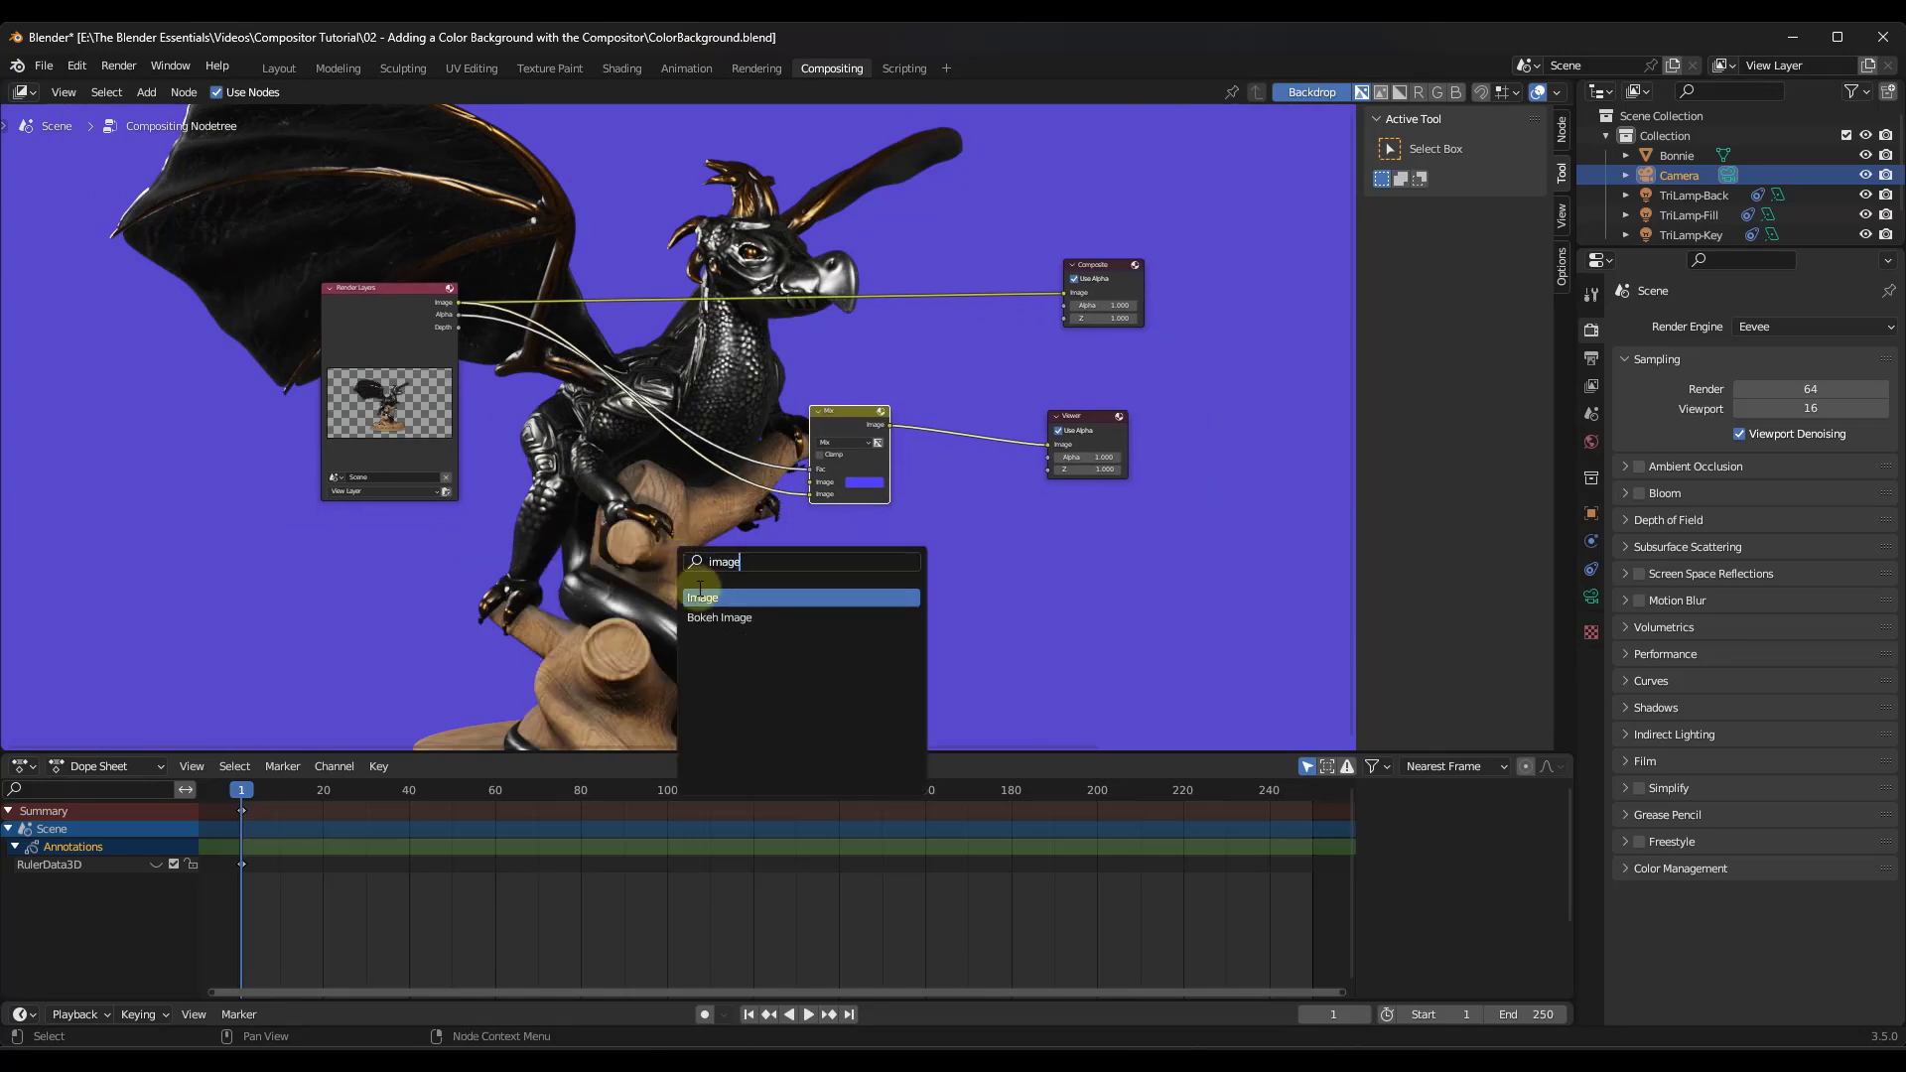
{"action": "left_click", "coordinate": [699, 598]}
{"action": "left_click", "coordinate": [544, 559]}
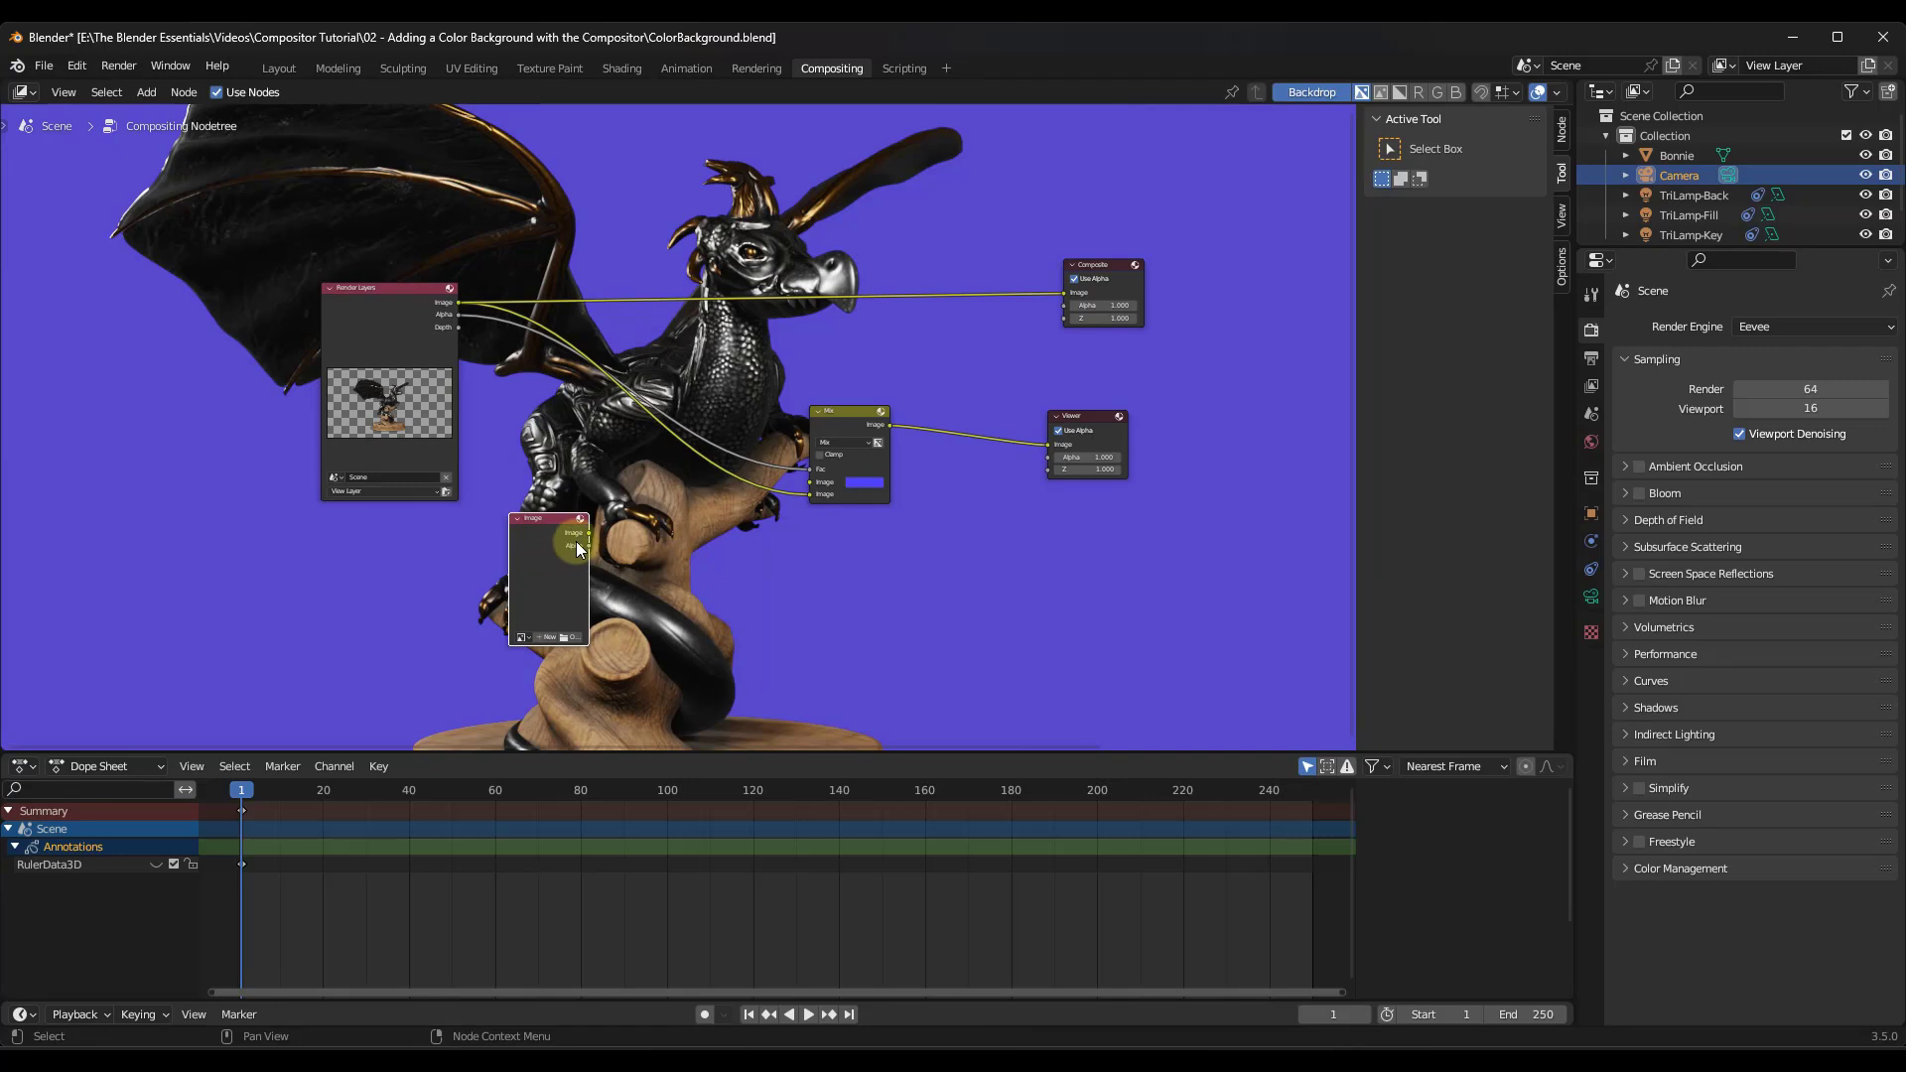
Step: Link the Image node's Image output to the Mix node's upper Image input and load Forest.png into the Image node
{"action": "scroll", "coordinate": [570, 542], "scroll_direction": "up", "scroll_amount": 2}
{"action": "left_click_drag", "start_coordinate": [591, 532], "coordinate": [870, 471]}
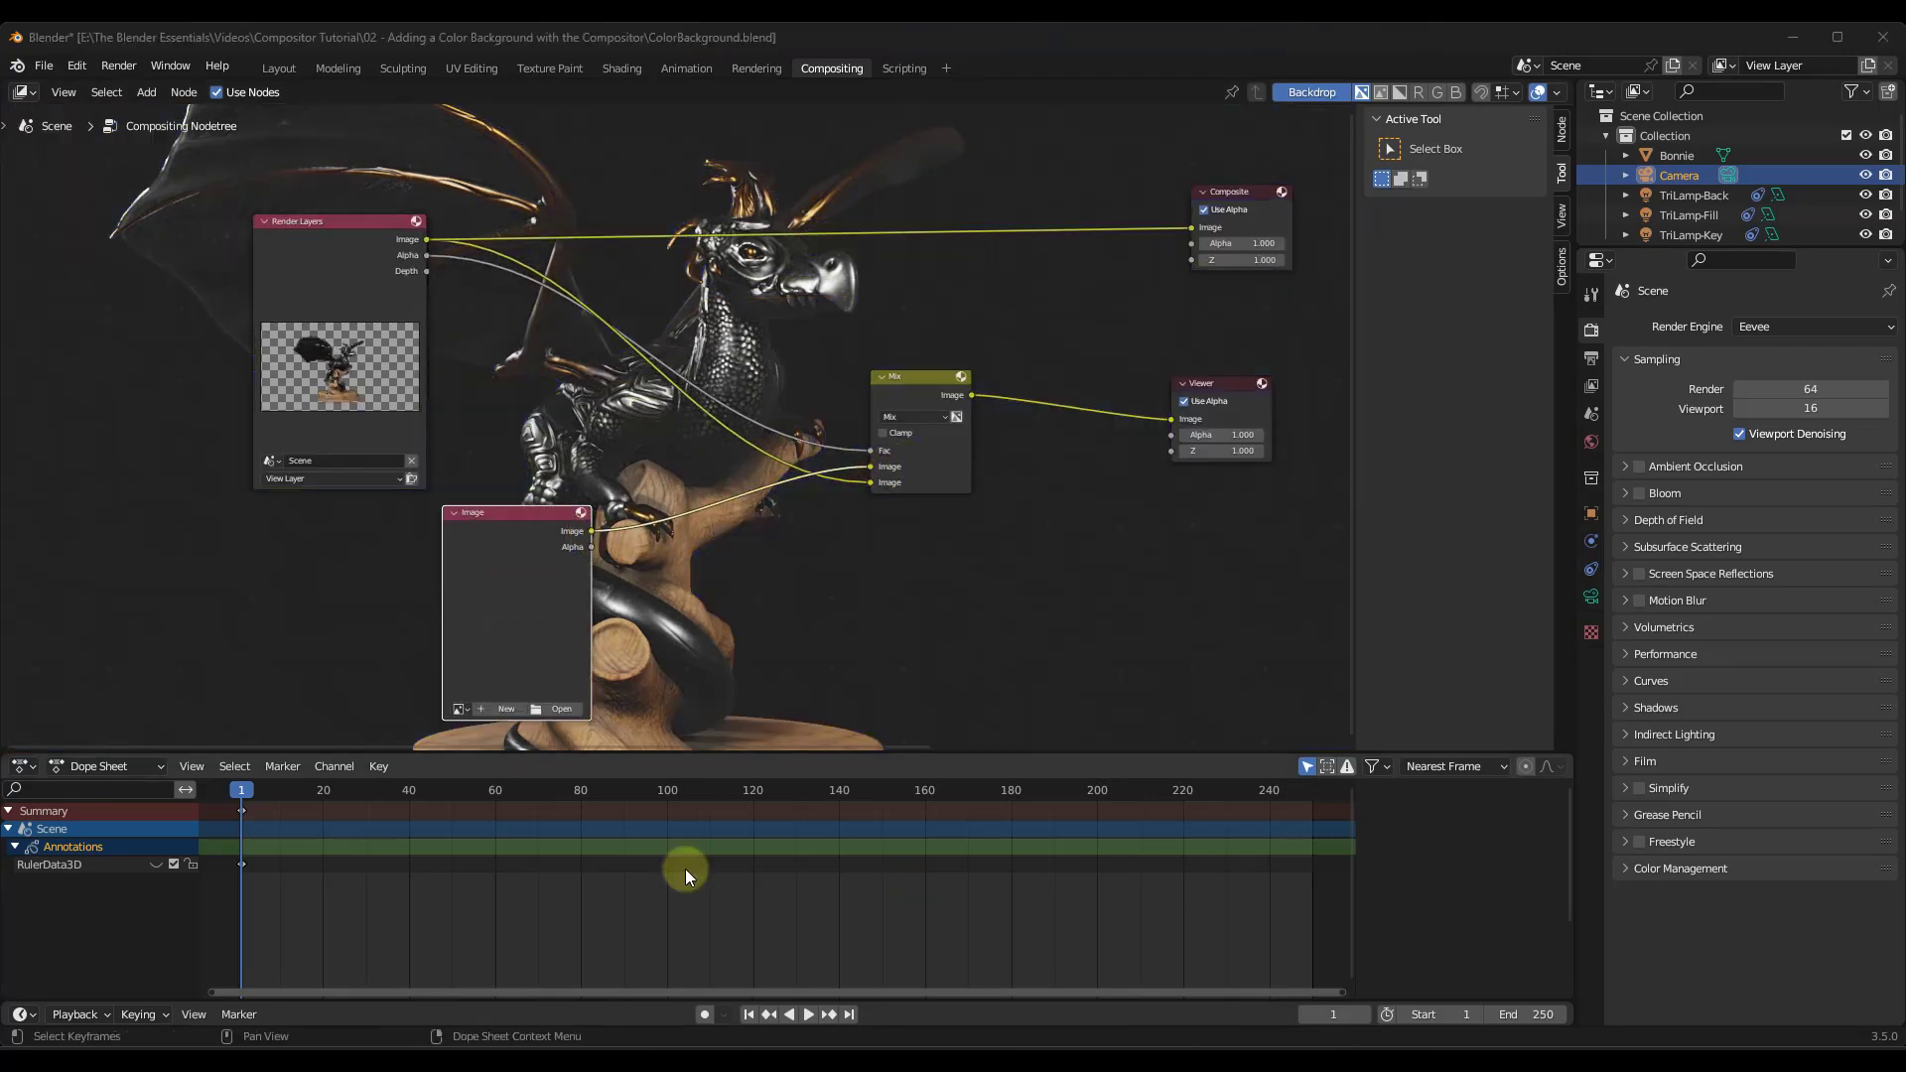
{"action": "left_click", "coordinate": [542, 708]}
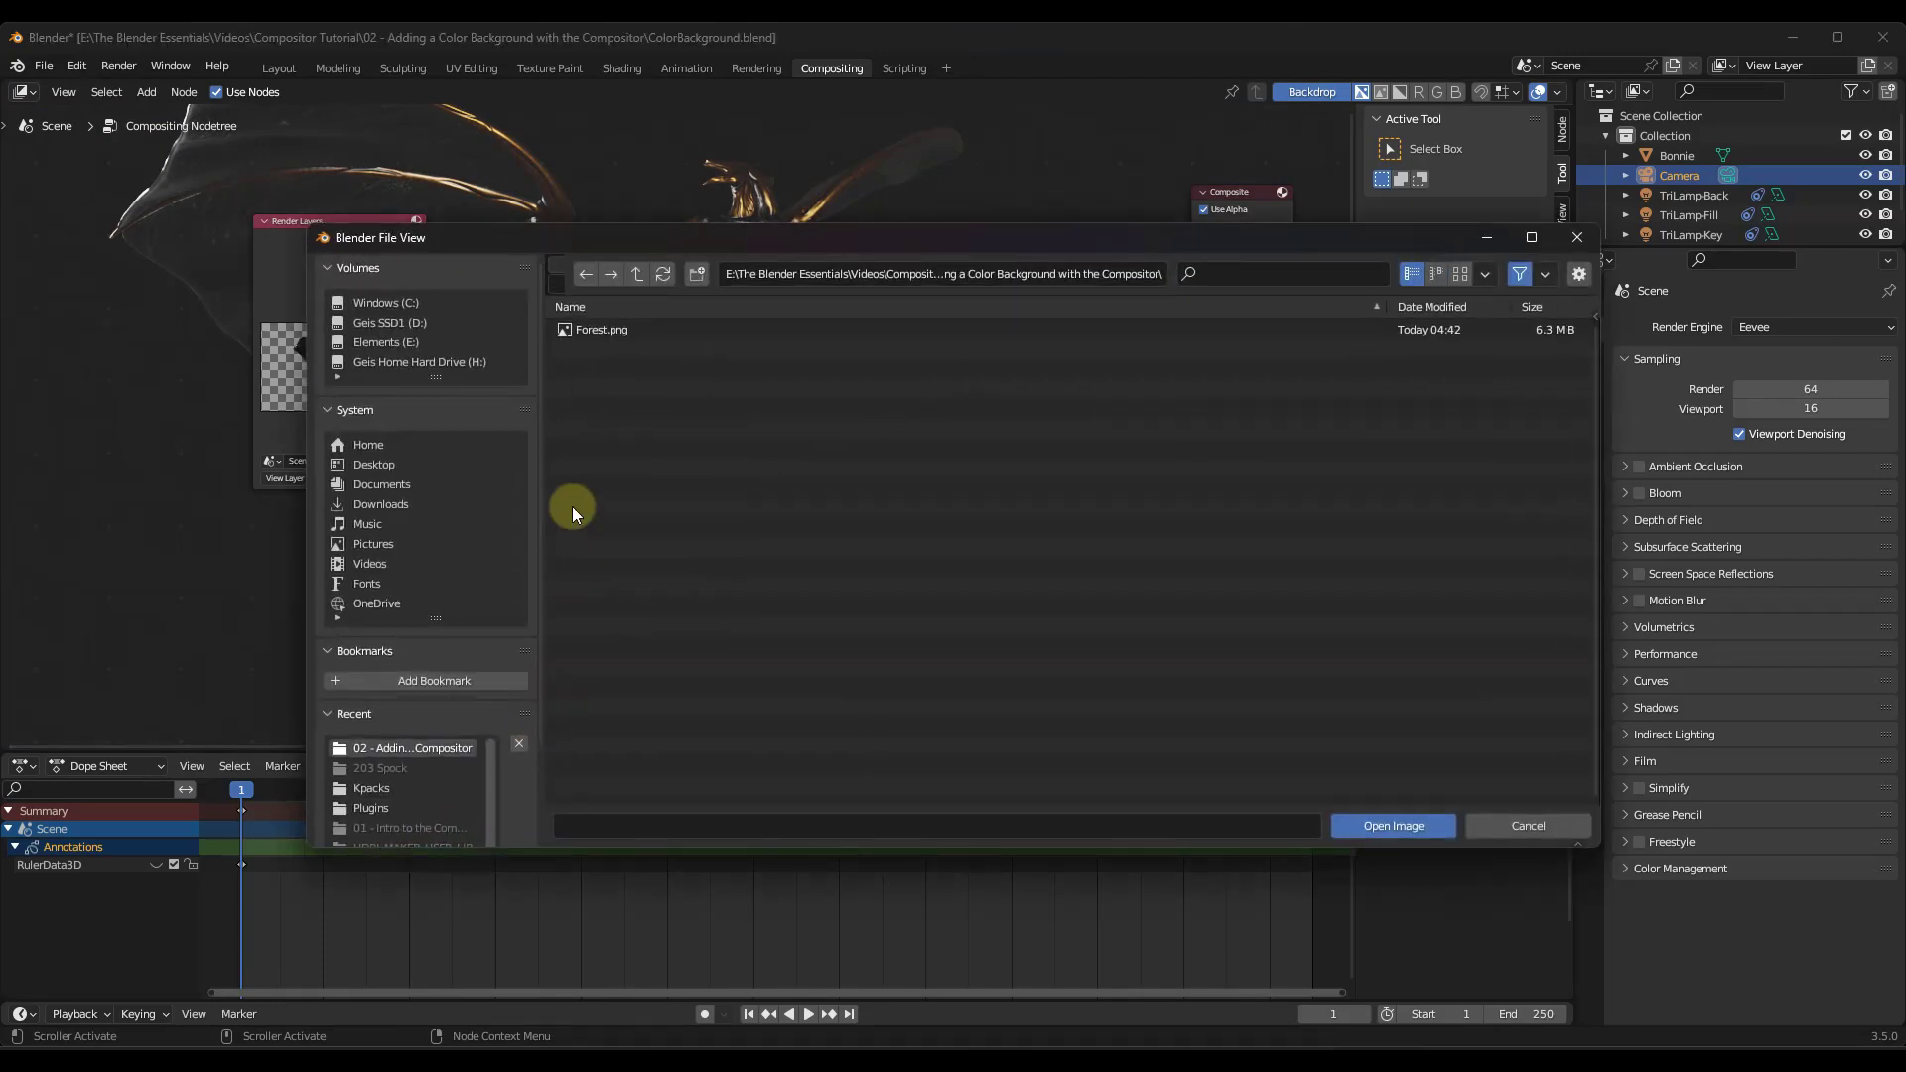
{"action": "double_click", "coordinate": [599, 329]}
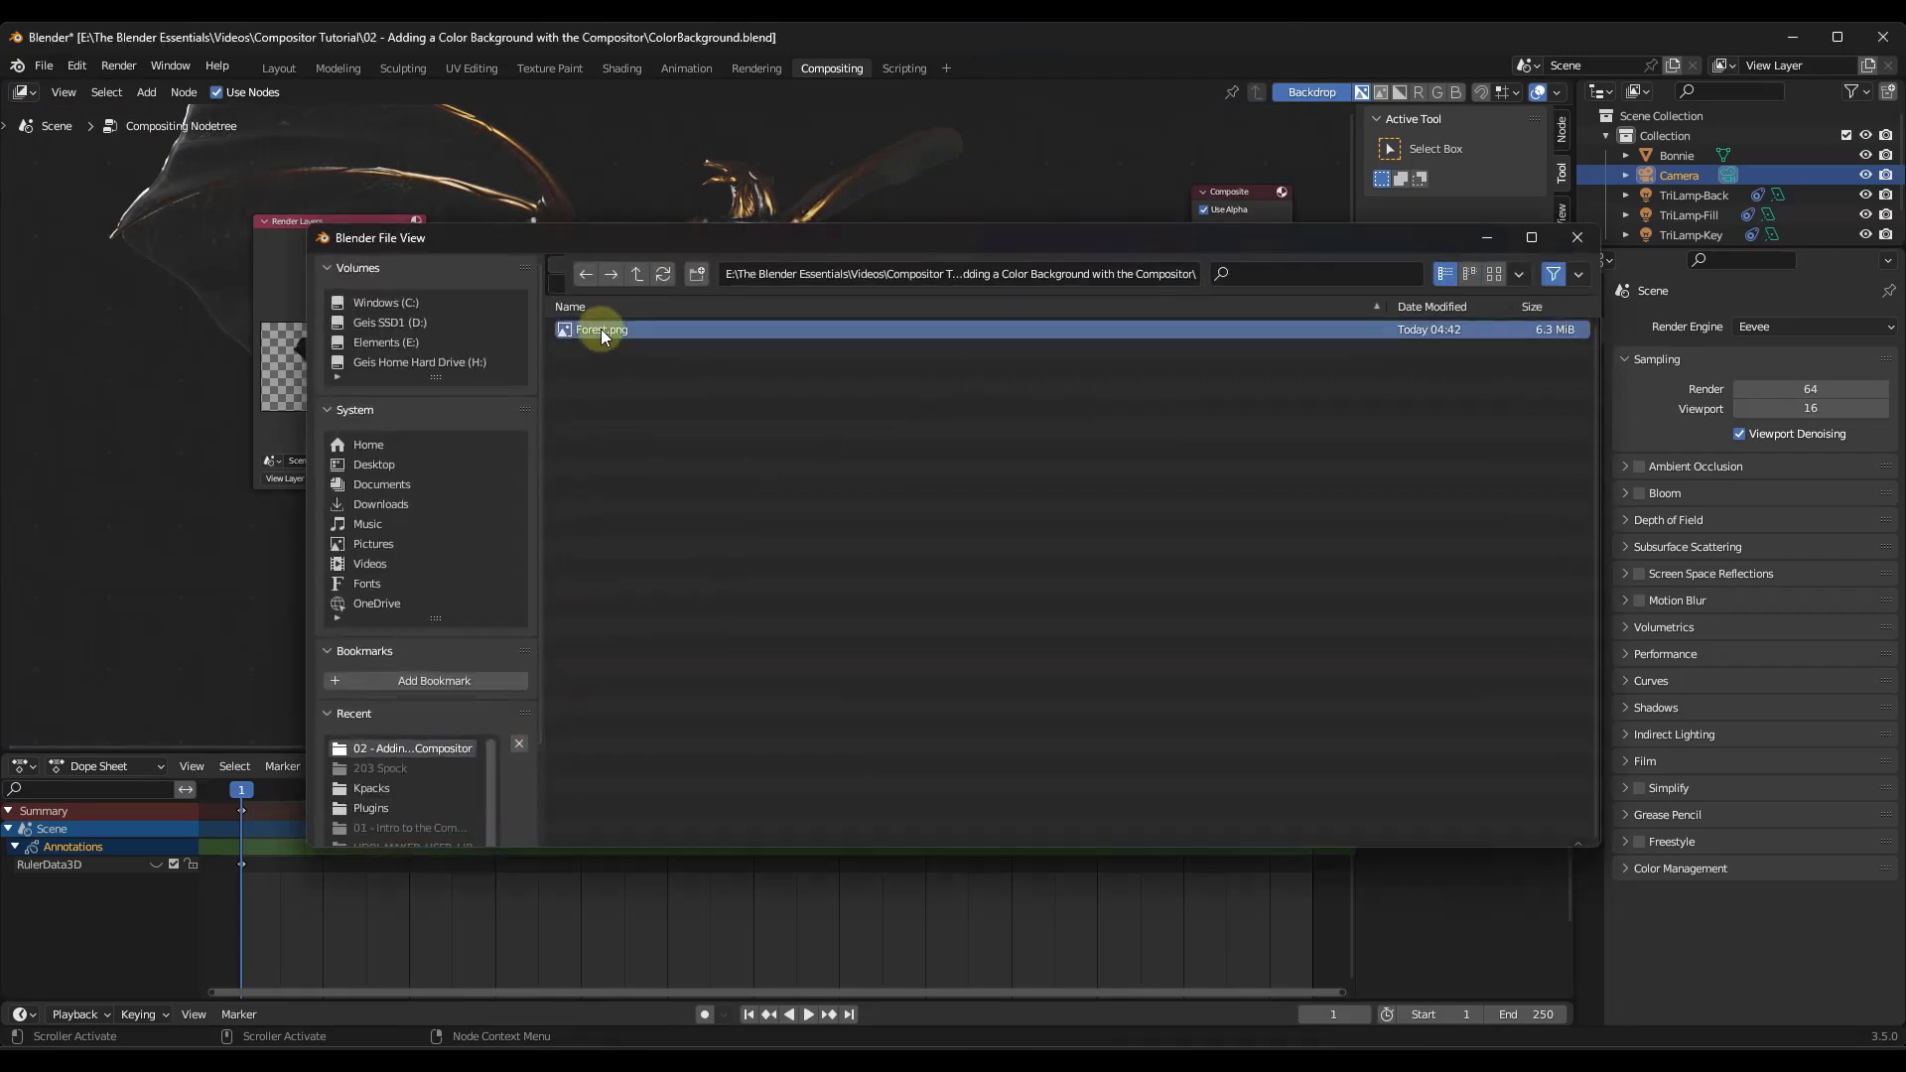
{"action": "scroll", "coordinate": [759, 447], "scroll_direction": "down", "scroll_amount": 5}
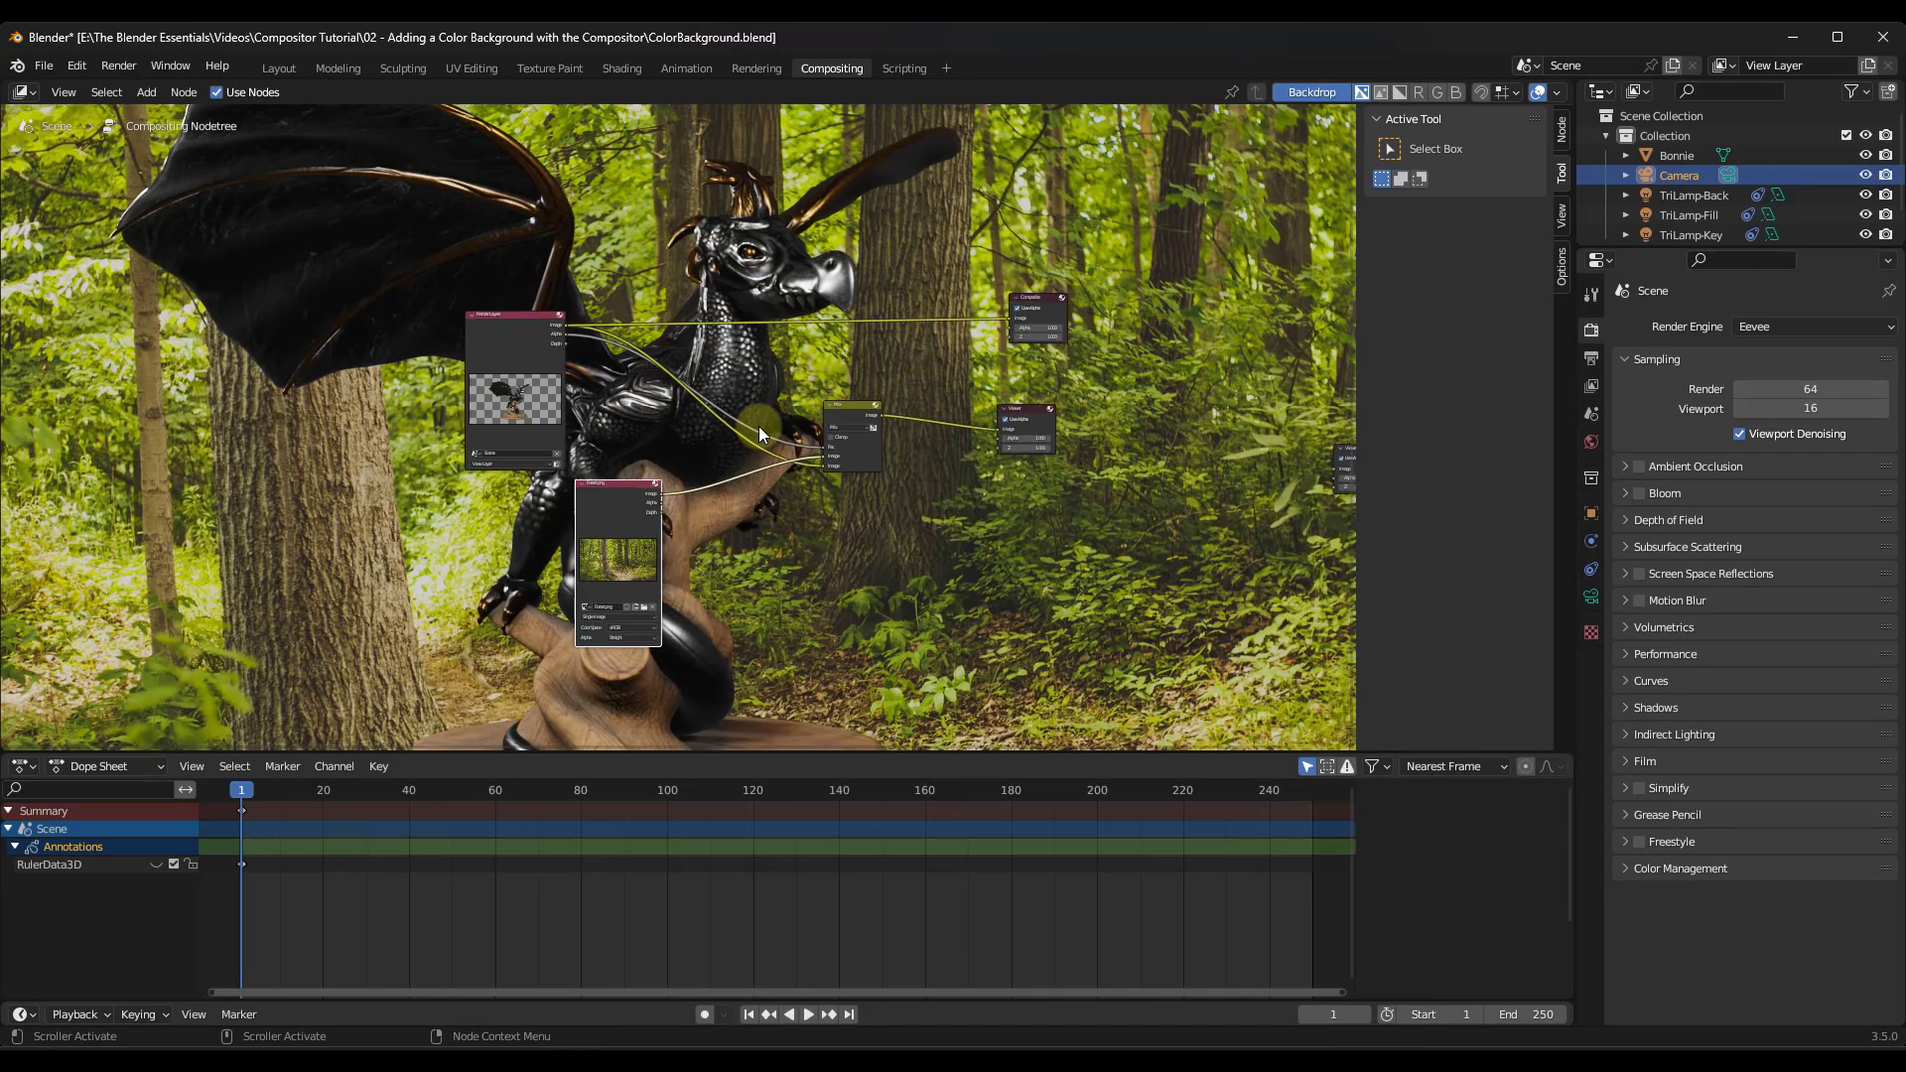
{"action": "scroll", "coordinate": [732, 440], "scroll_direction": "up", "scroll_amount": 3}
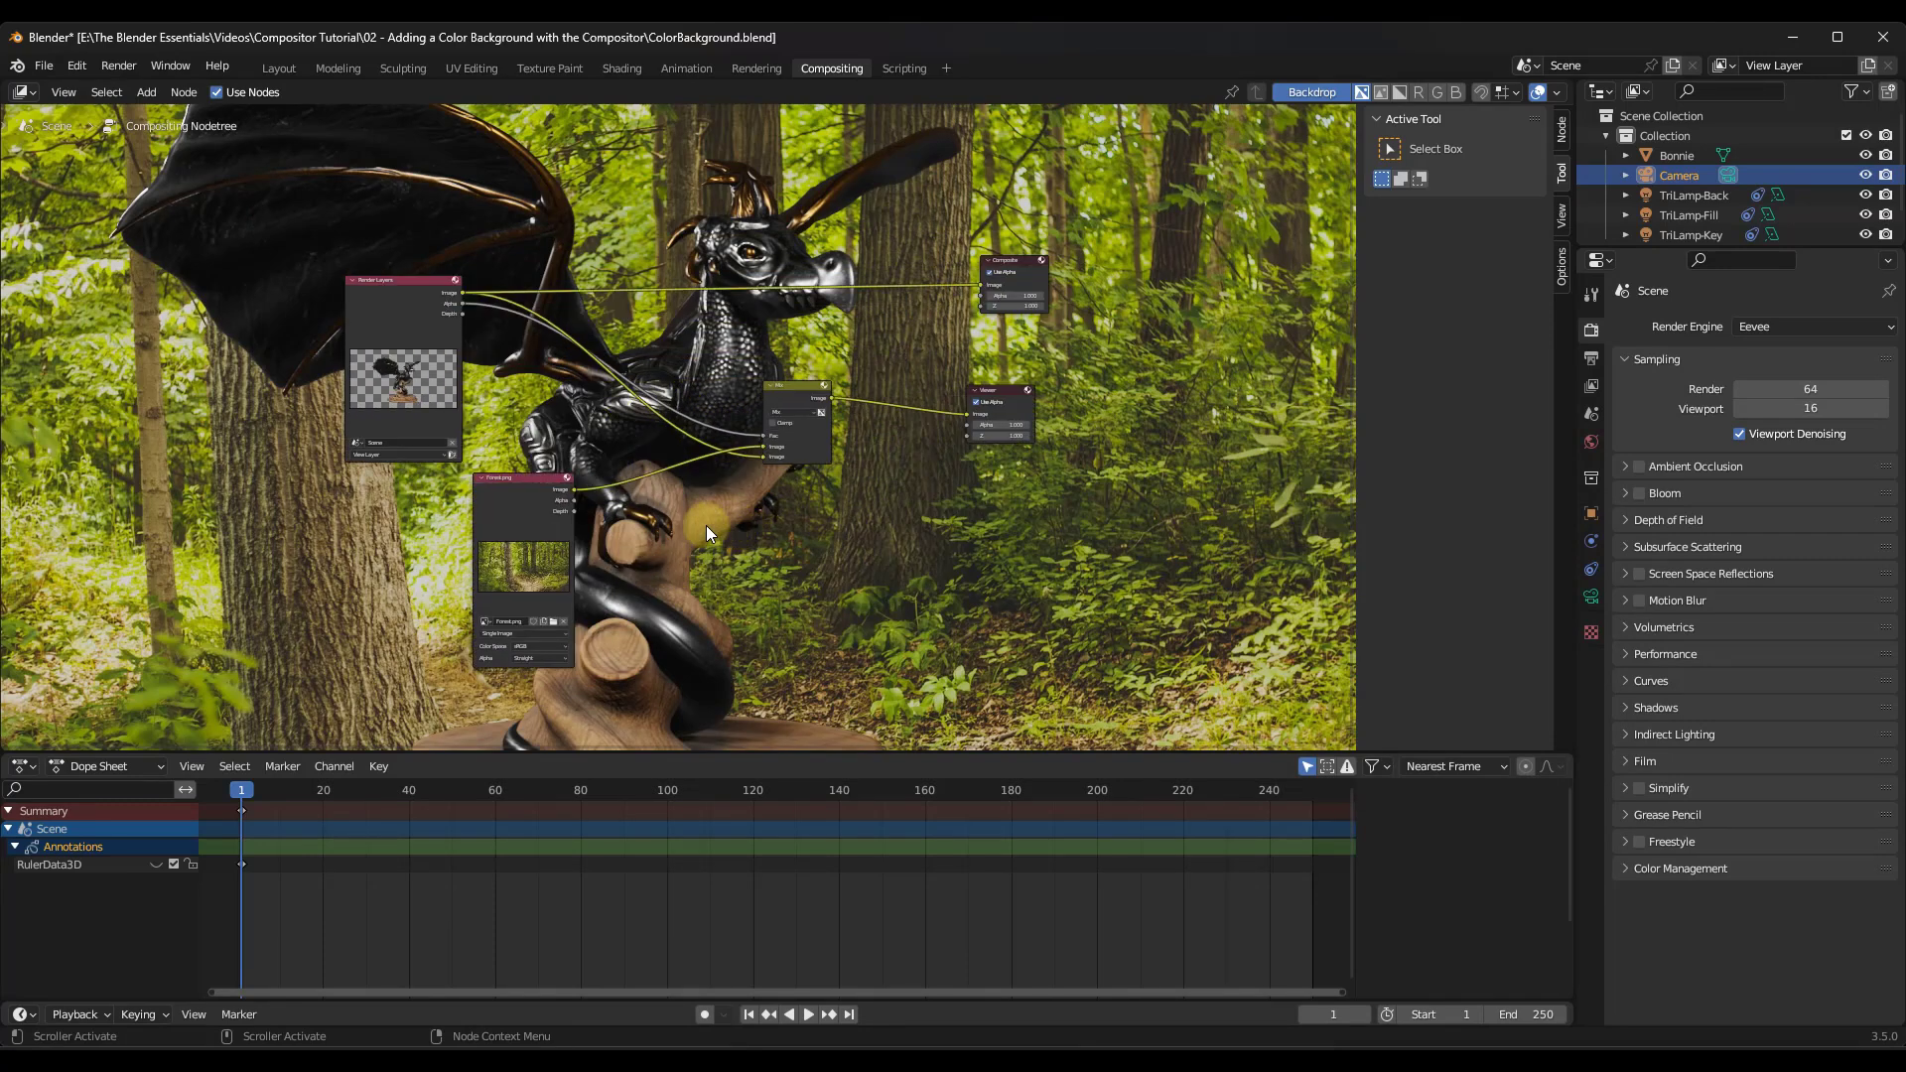
{"action": "middle_click_drag", "start_coordinate": [670, 526], "coordinate": [614, 522]}
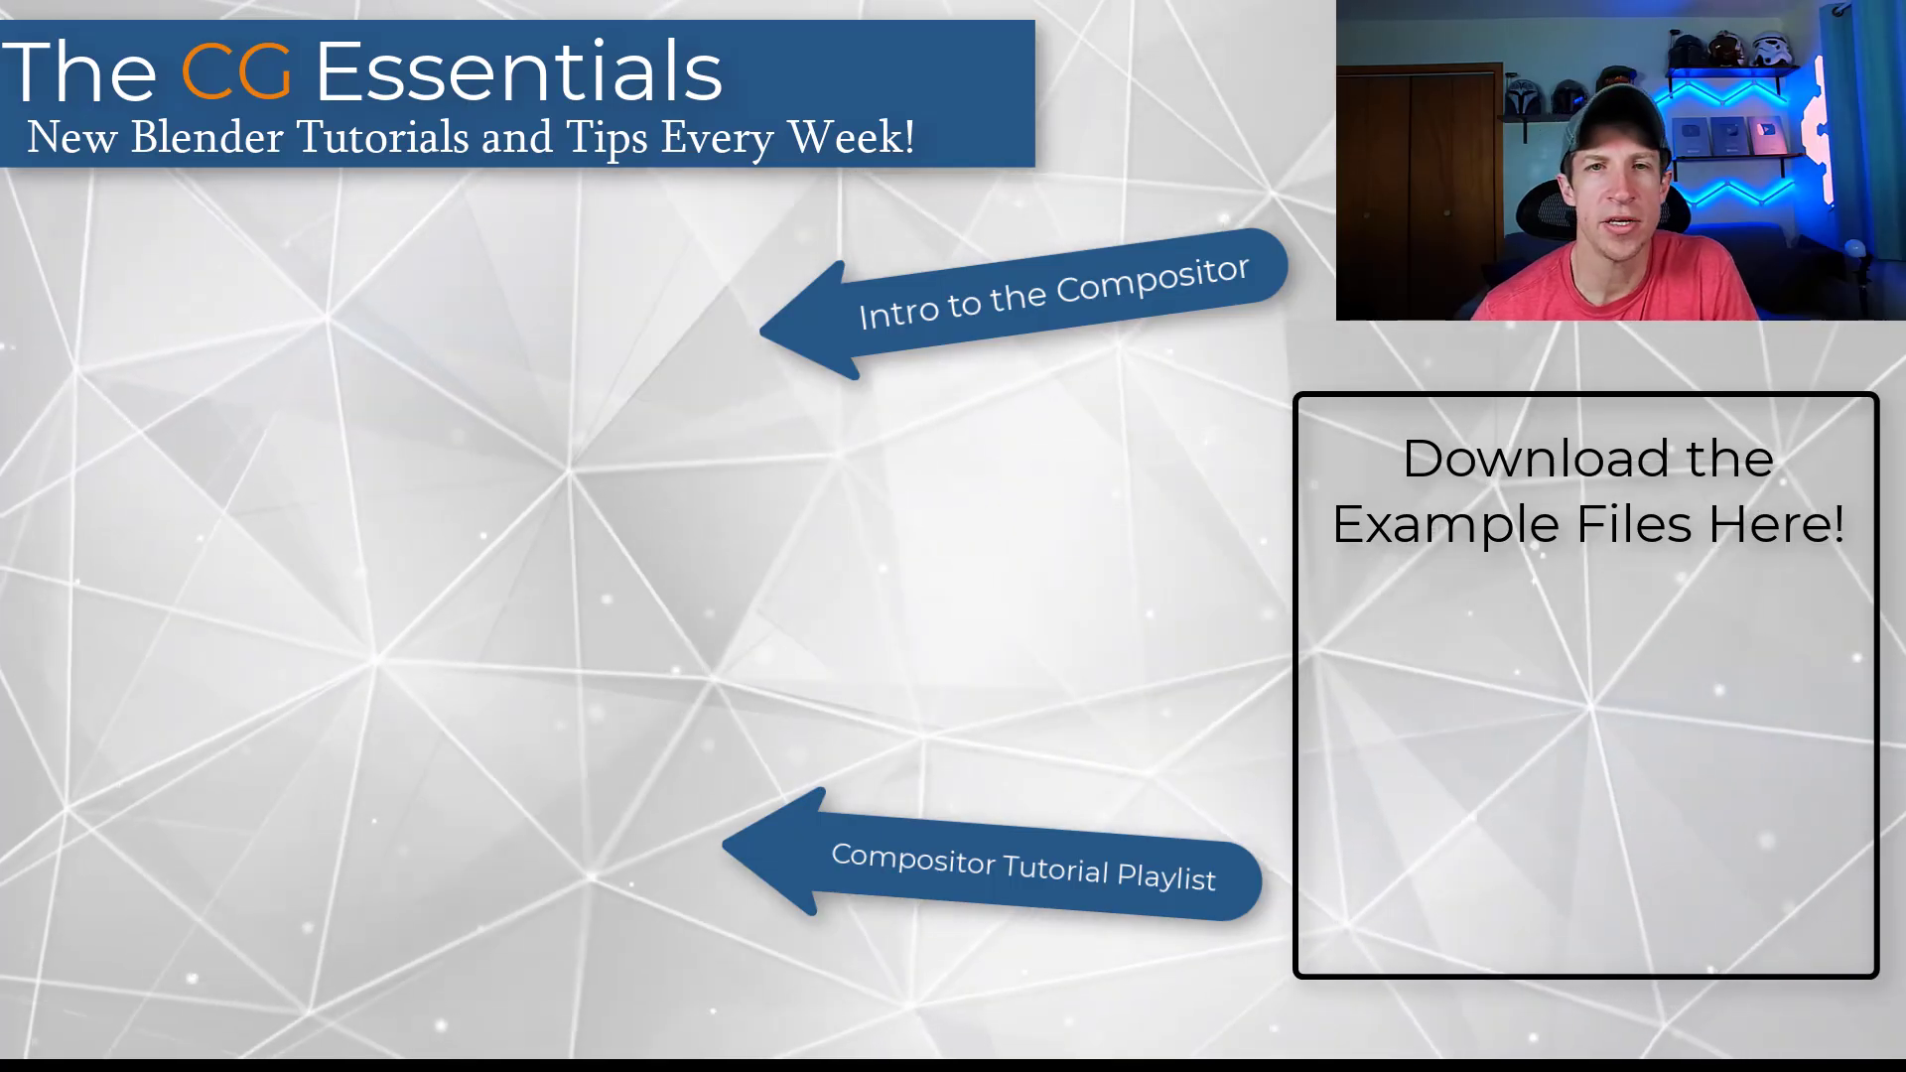